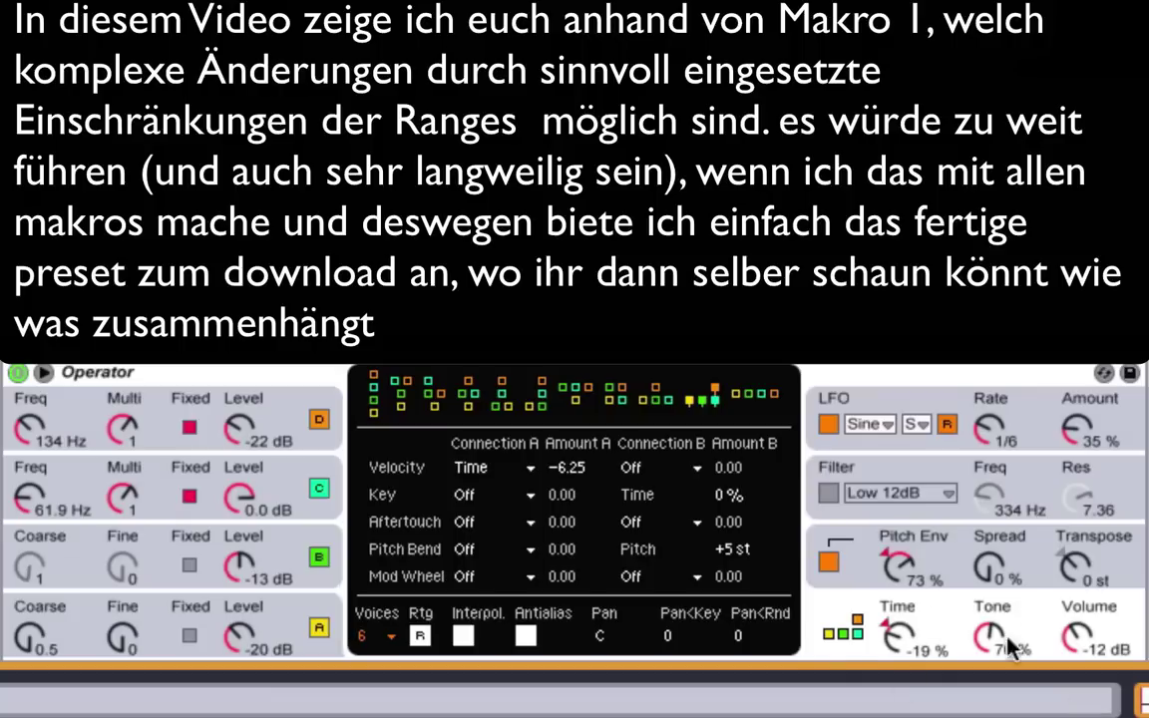
- Limit Operator to 1 voice and, after trying stronger negative values, set the velocity's Time modulation amount to -6.25
{"action": "left_click", "coordinate": [364, 644]}
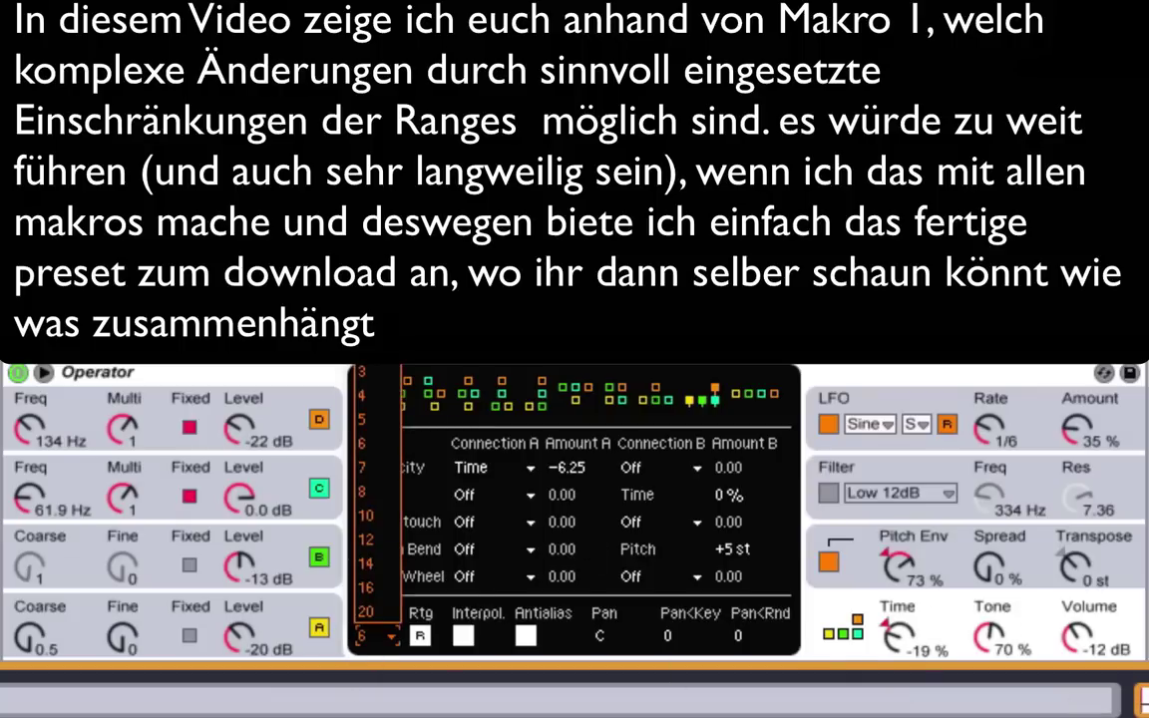
{"action": "key", "text": "Return"}
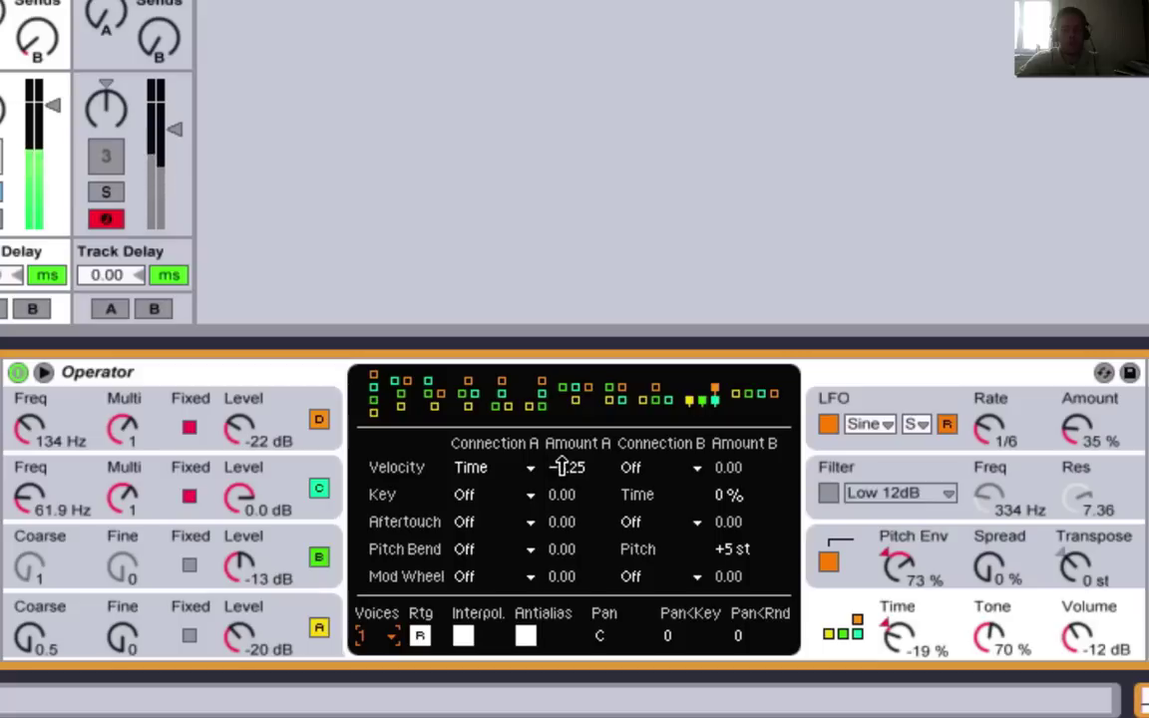
{"action": "left_click_drag", "start_coordinate": [563, 474], "coordinate": [564, 529]}
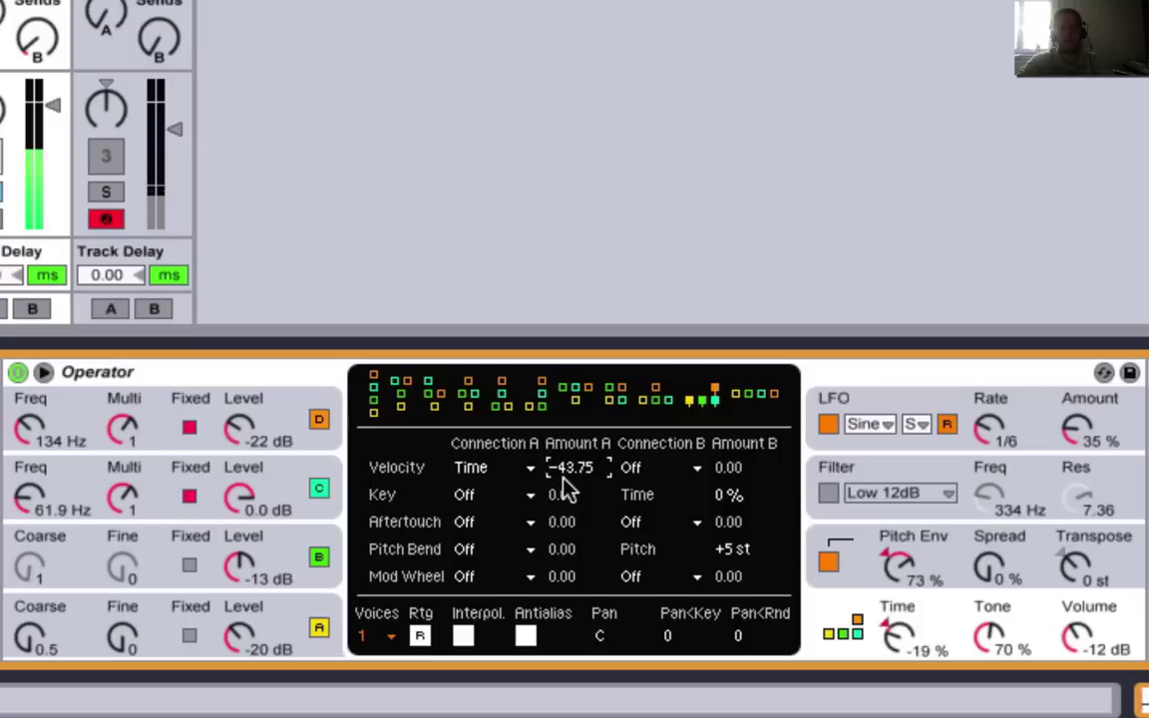
{"action": "left_click_drag", "start_coordinate": [570, 477], "coordinate": [569, 421]}
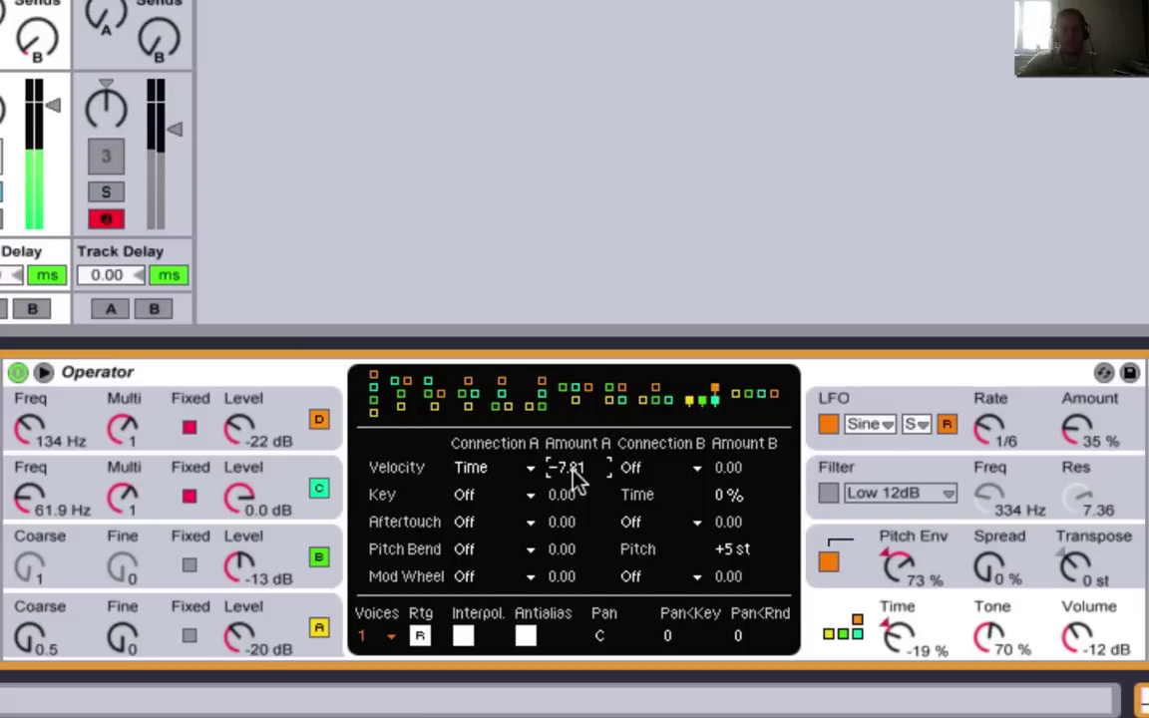
{"action": "left_click_drag", "start_coordinate": [574, 480], "coordinate": [574, 479]}
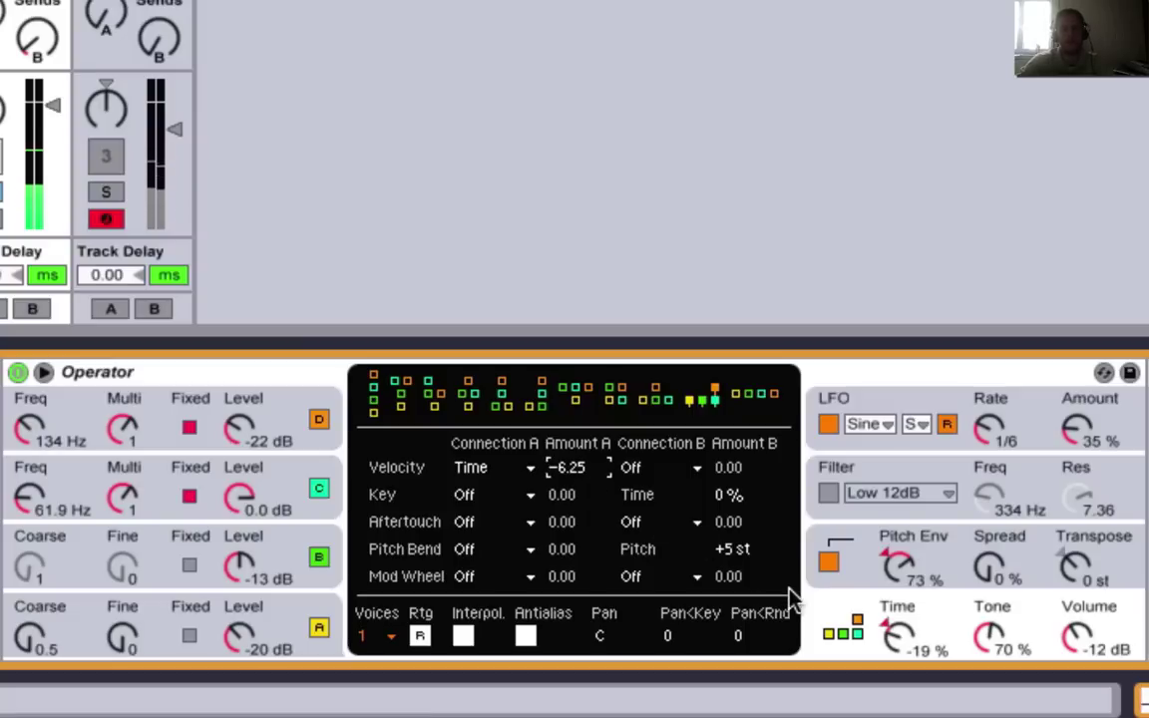
- Examine the pitch envelope and LFO settings, toggling oscillator A as a pitch envelope destination to compare
{"action": "left_click", "coordinate": [860, 545]}
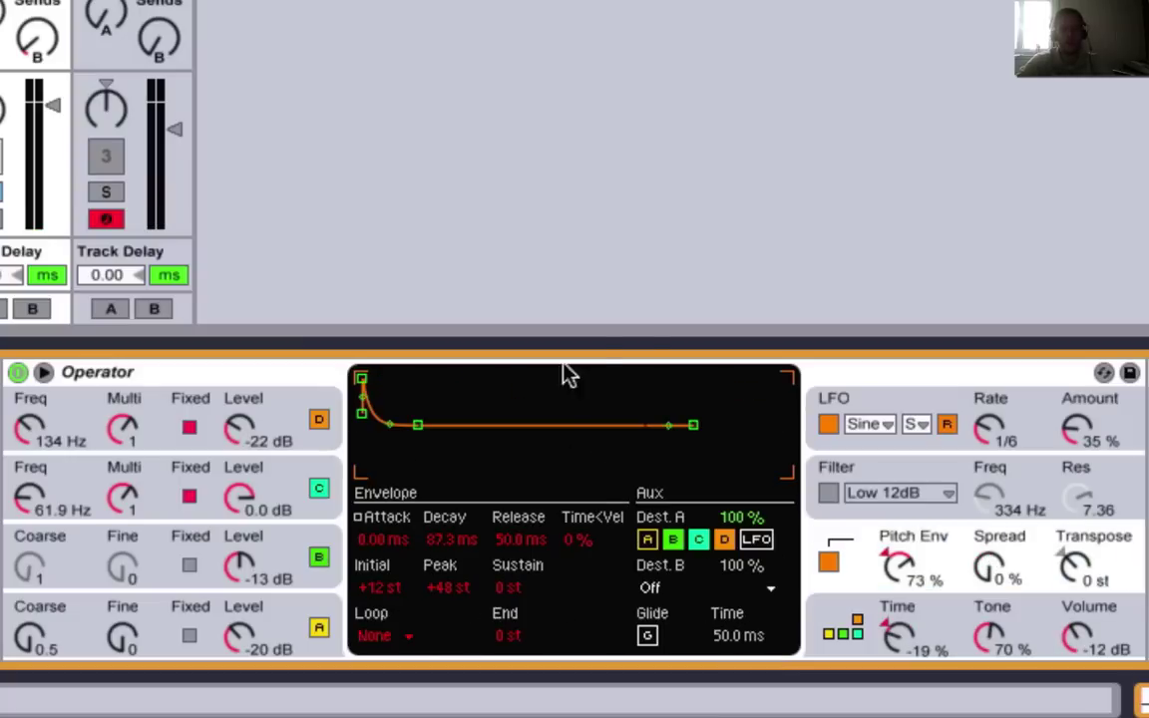
{"action": "left_click", "coordinate": [647, 539]}
{"action": "left_click", "coordinate": [650, 541]}
{"action": "left_click", "coordinate": [918, 399]}
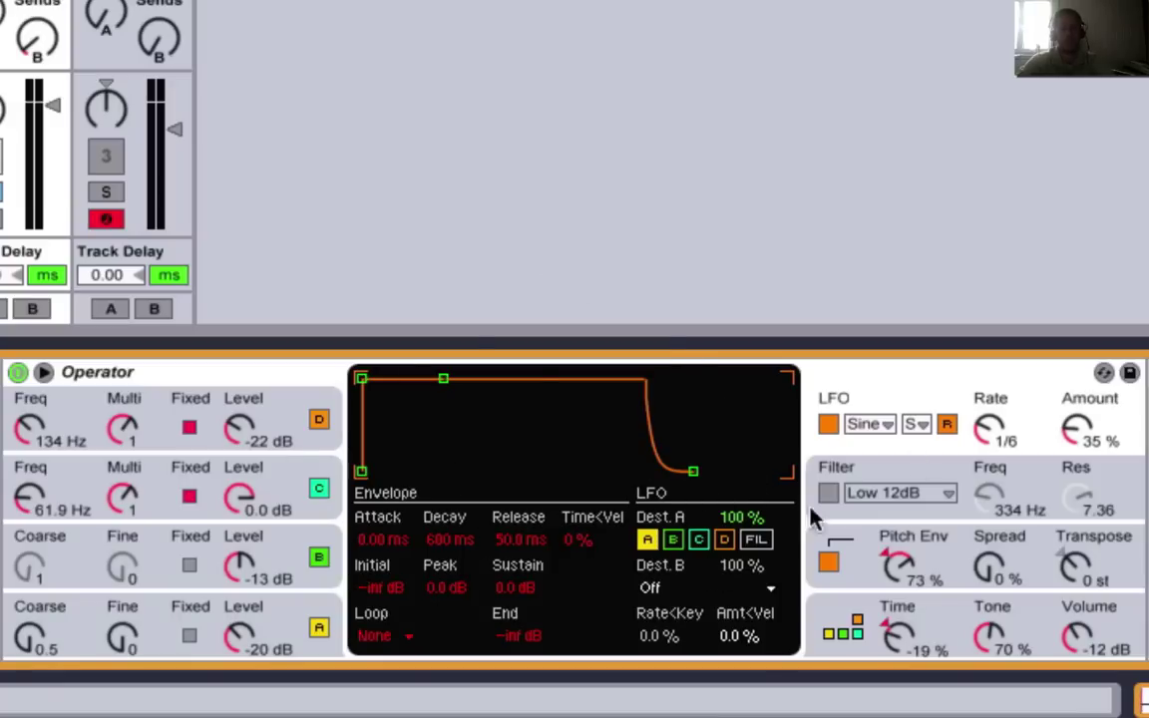
{"action": "left_click", "coordinate": [933, 538]}
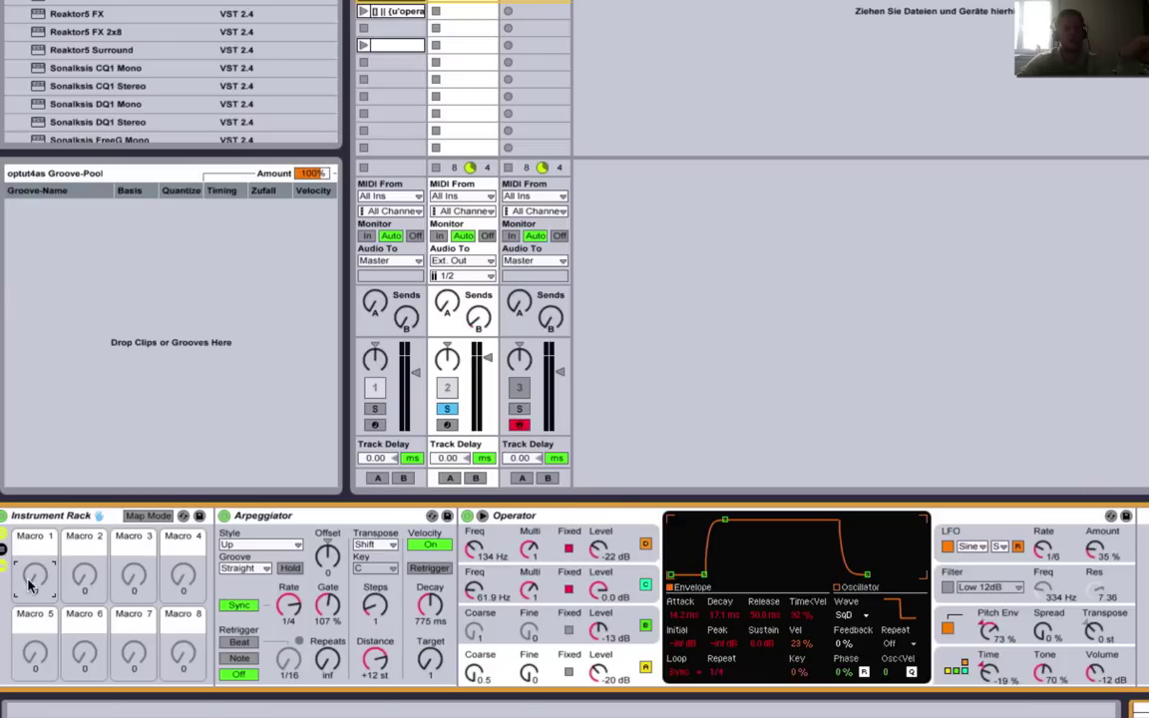
- Turn Macro 1 up to 127 and back to 0, and map oscillator A's envelope Repeat rate to it
{"action": "left_click_drag", "start_coordinate": [35, 574], "coordinate": [36, 504]}
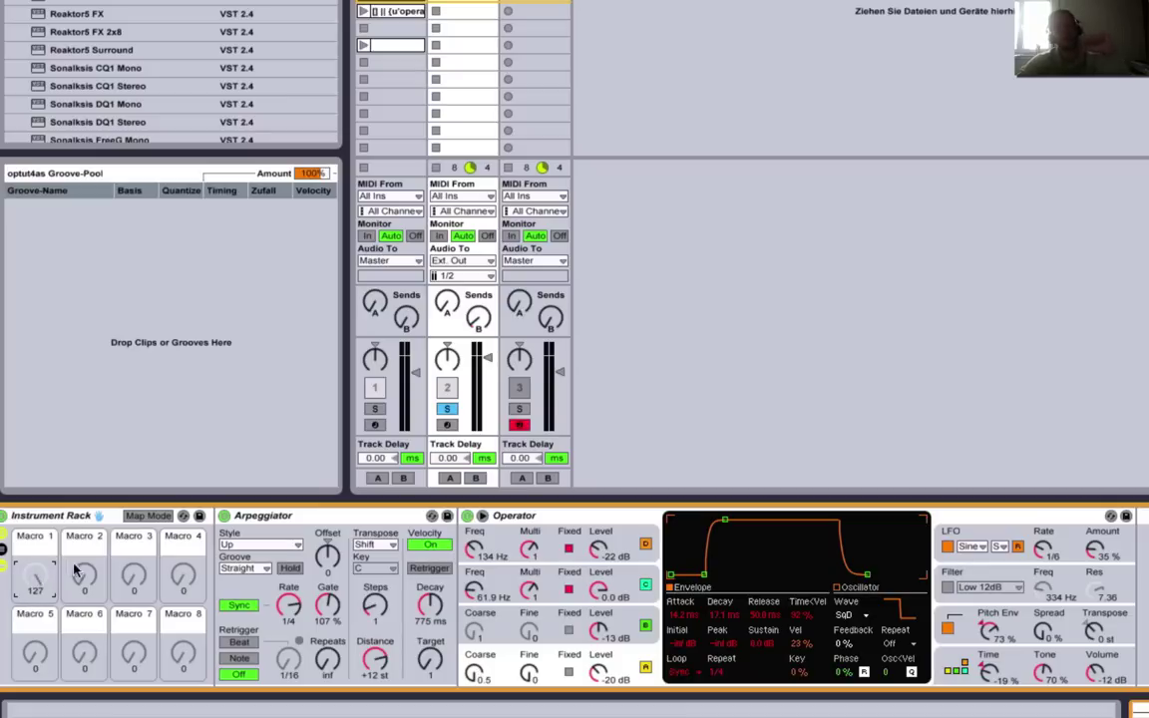
{"action": "left_click_drag", "start_coordinate": [36, 574], "coordinate": [36, 586]}
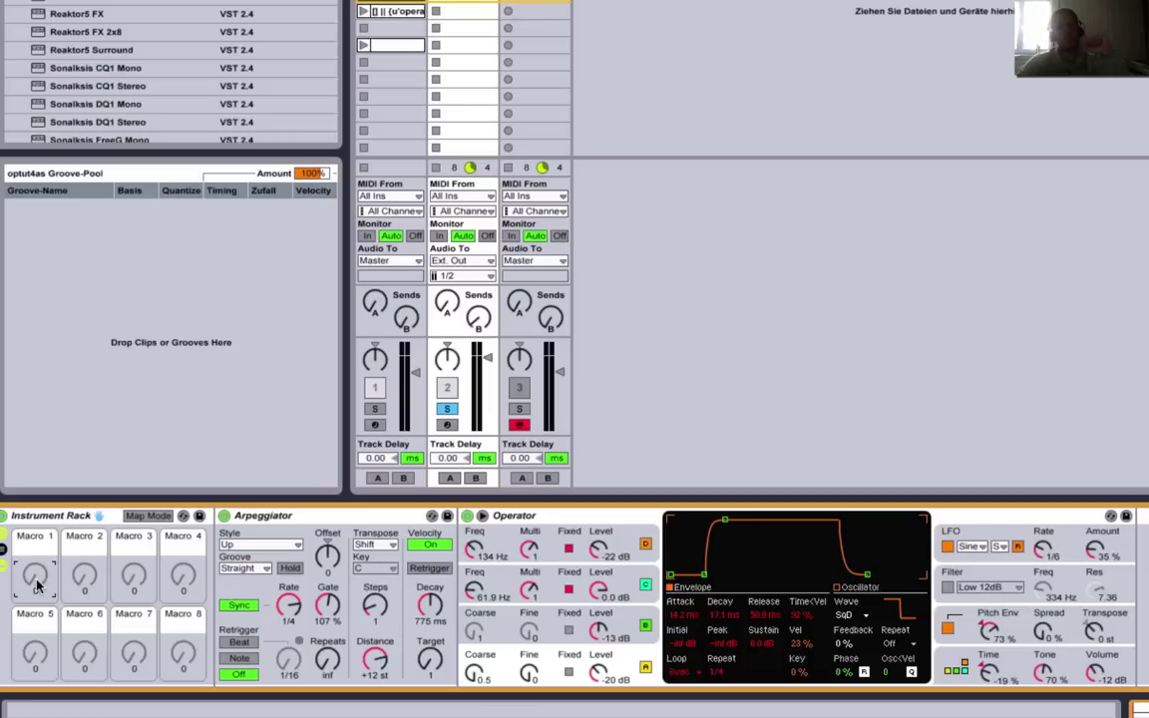
{"action": "right_click", "coordinate": [722, 677]}
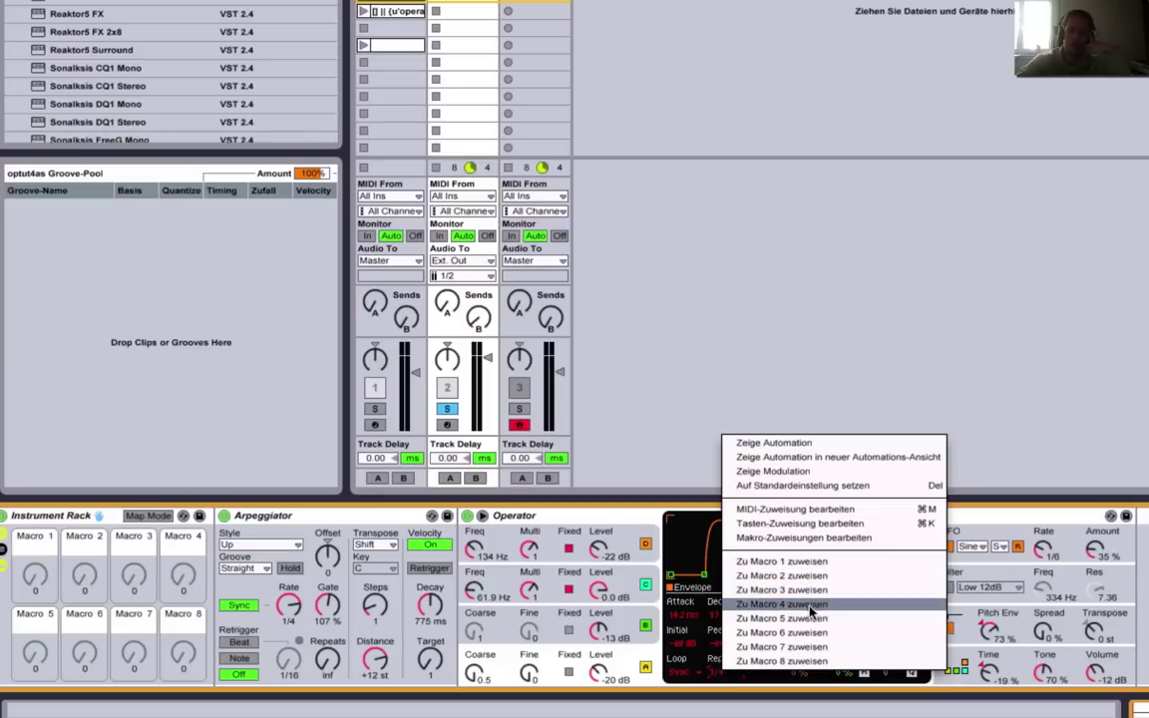
{"action": "left_click", "coordinate": [751, 564]}
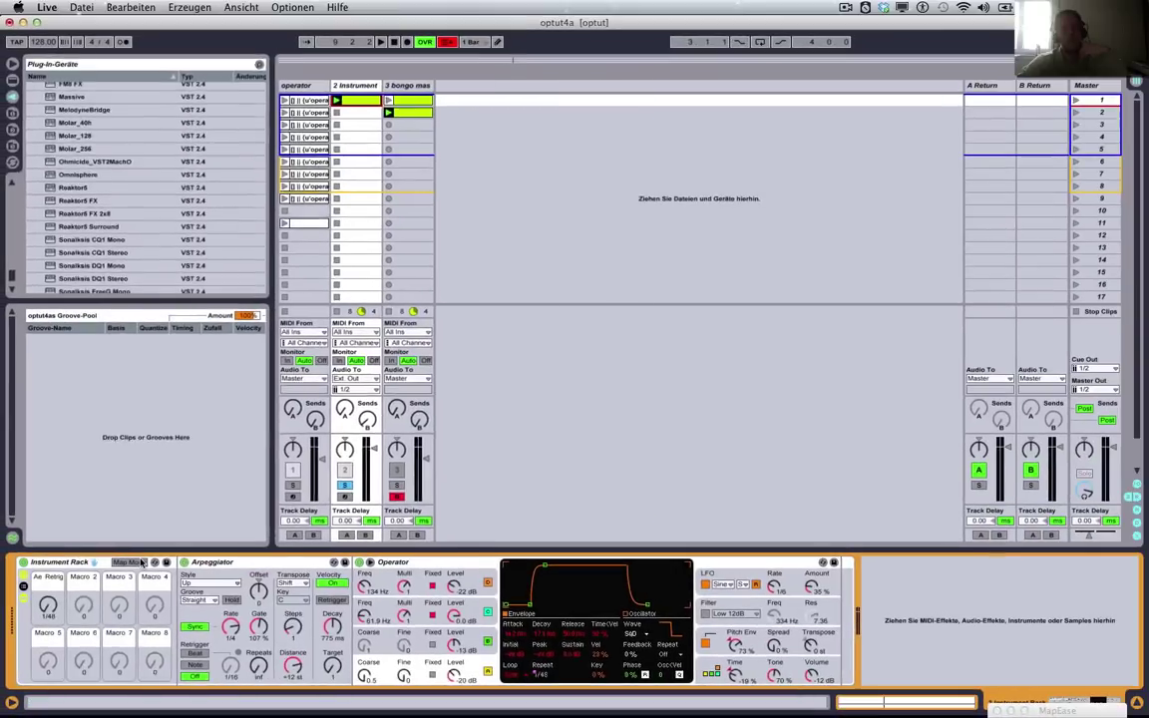
- Restrict the macro range of the Osc-A Envelope Retrigger Rate to a minimum of 1/4 and a maximum of 1/16
{"action": "left_click", "coordinate": [148, 515]}
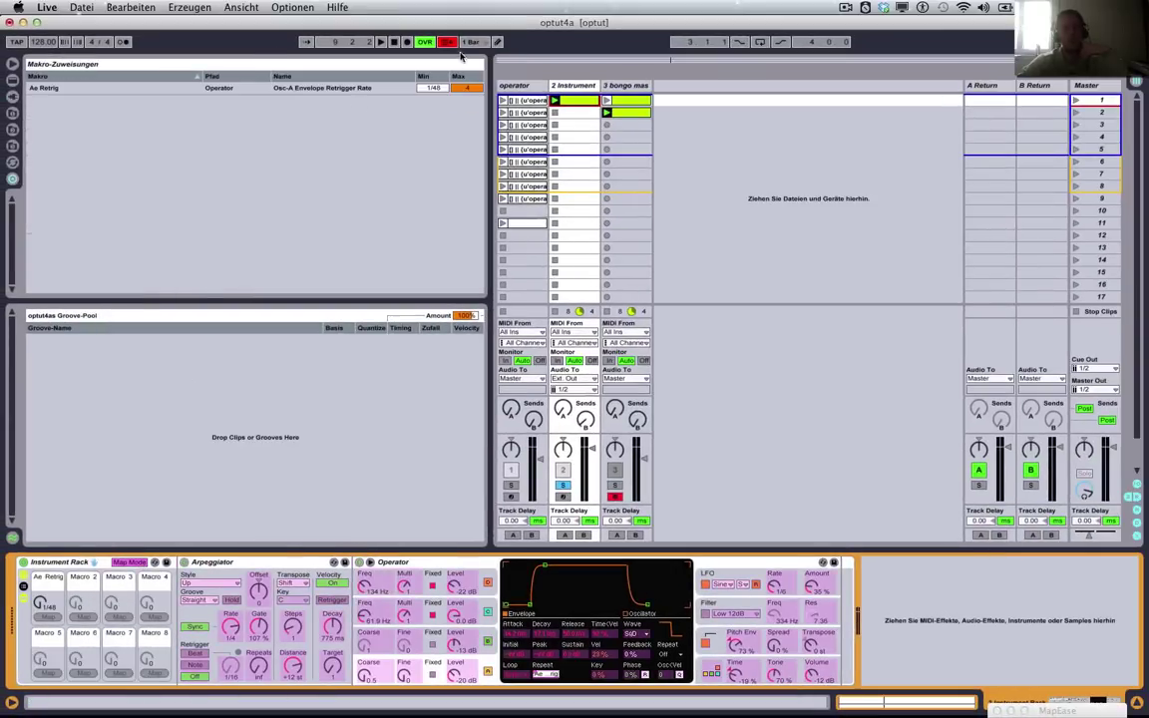
{"action": "left_click", "coordinate": [429, 87]}
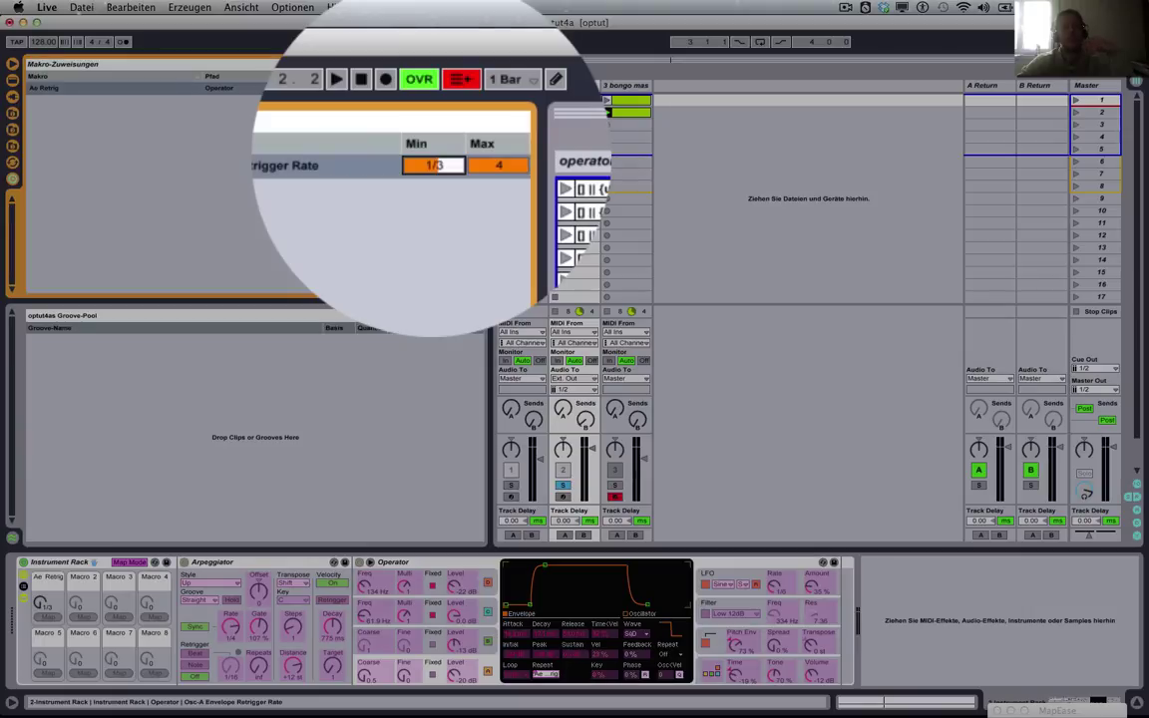
{"action": "left_click", "coordinate": [468, 160]}
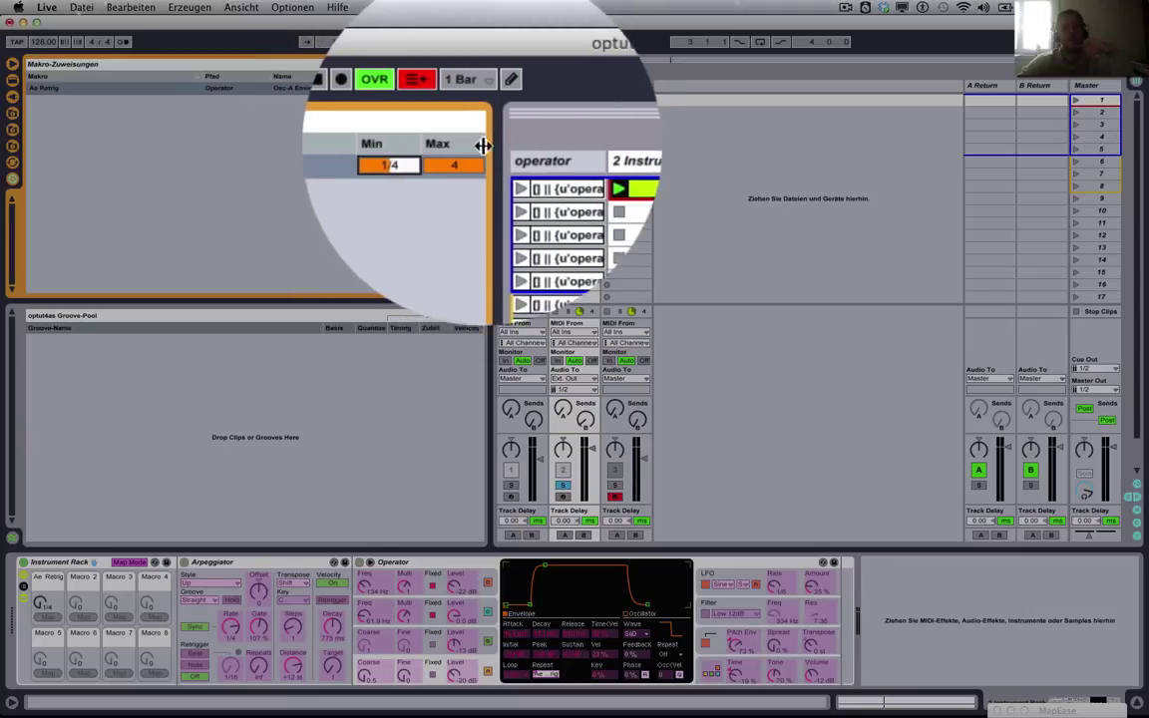
{"action": "type", "text": "1/8"}
{"action": "key", "text": "Up"}
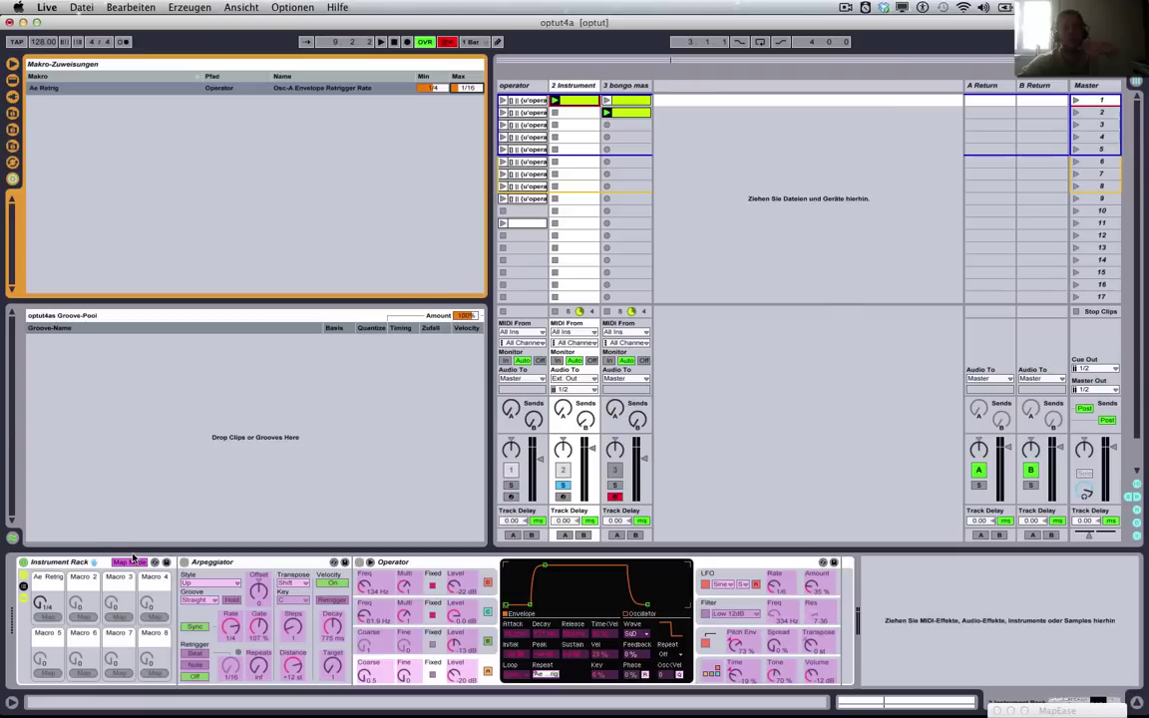
{"action": "left_click", "coordinate": [132, 559]}
{"action": "left_click", "coordinate": [132, 562]}
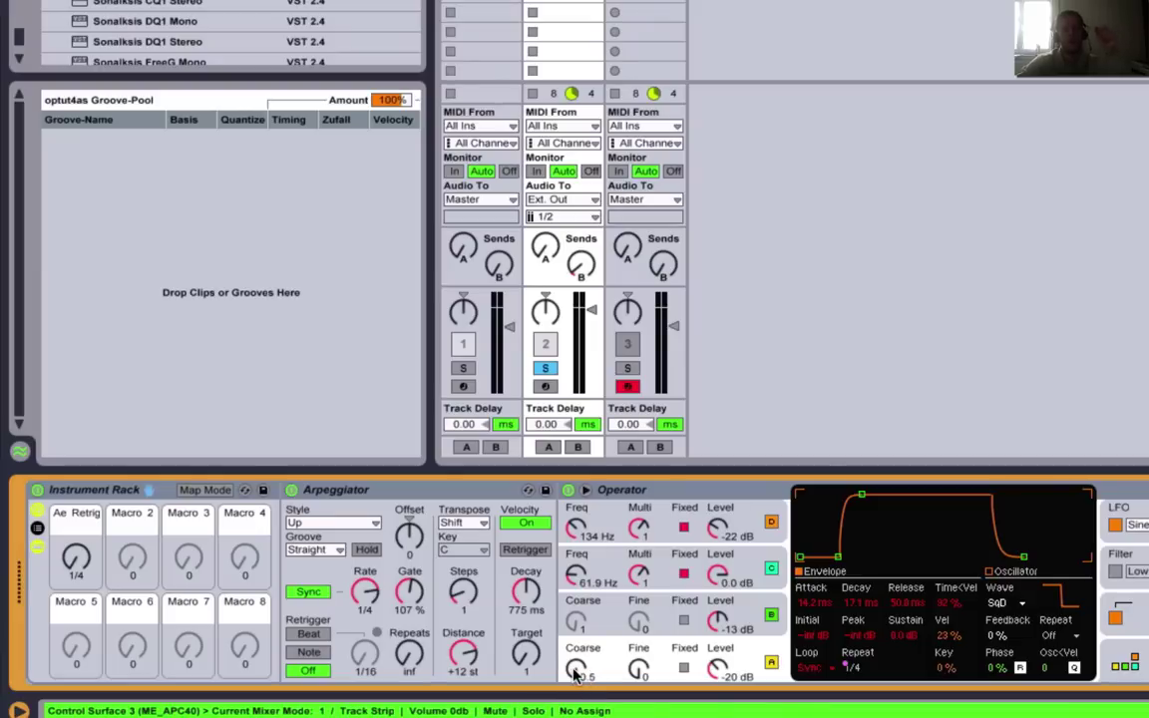
- Map oscillator A's Coarse frequency to the same macro as the retrigger rate and limit its range to 0.5 through 1
{"action": "right_click", "coordinate": [576, 670]}
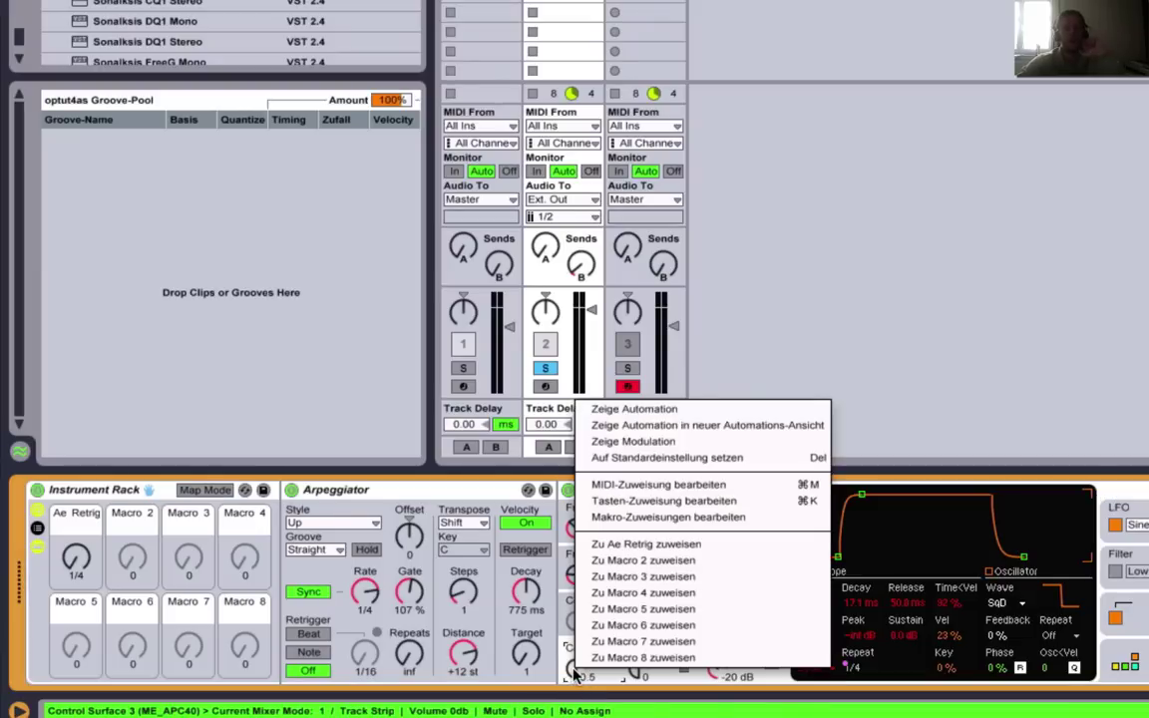
{"action": "left_click", "coordinate": [642, 548]}
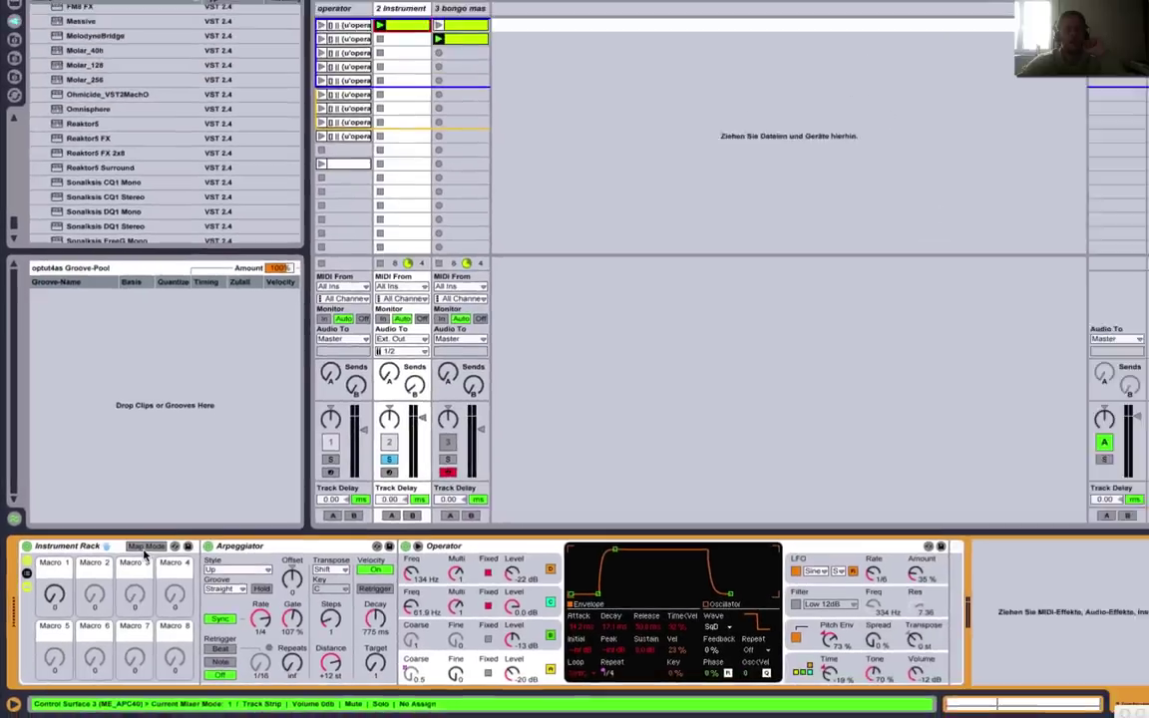
{"action": "left_click", "coordinate": [188, 490]}
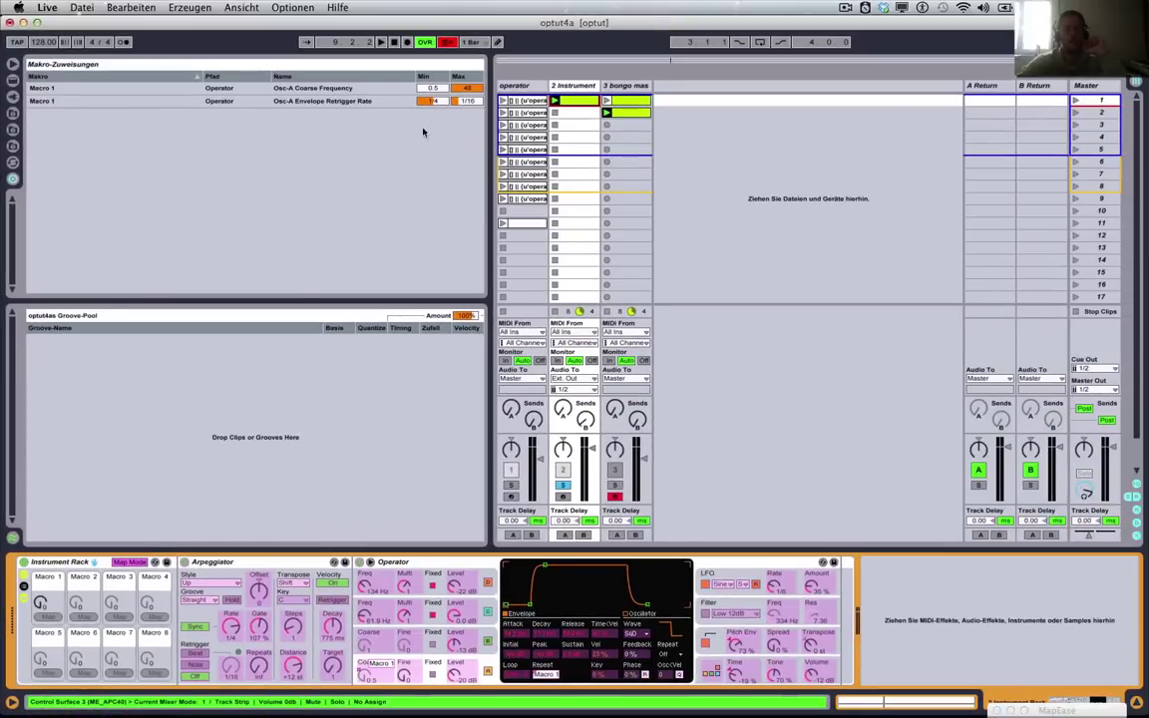
{"action": "left_click", "coordinate": [423, 132]}
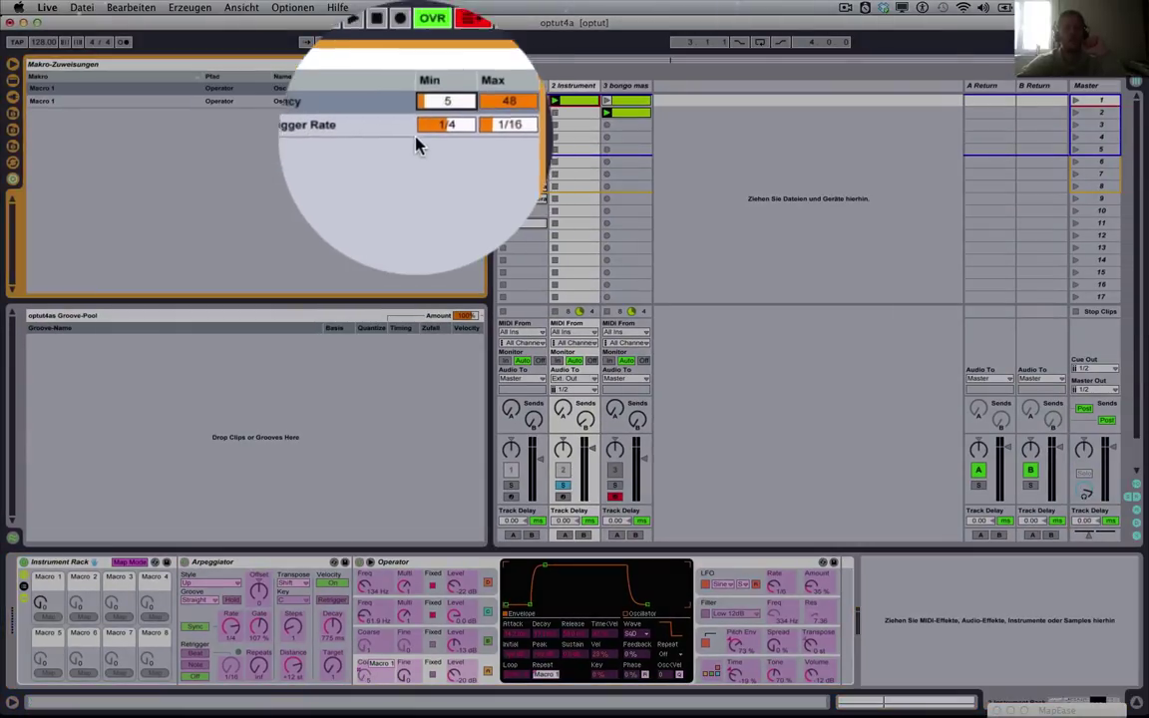
{"action": "type", "text": "0.5"}
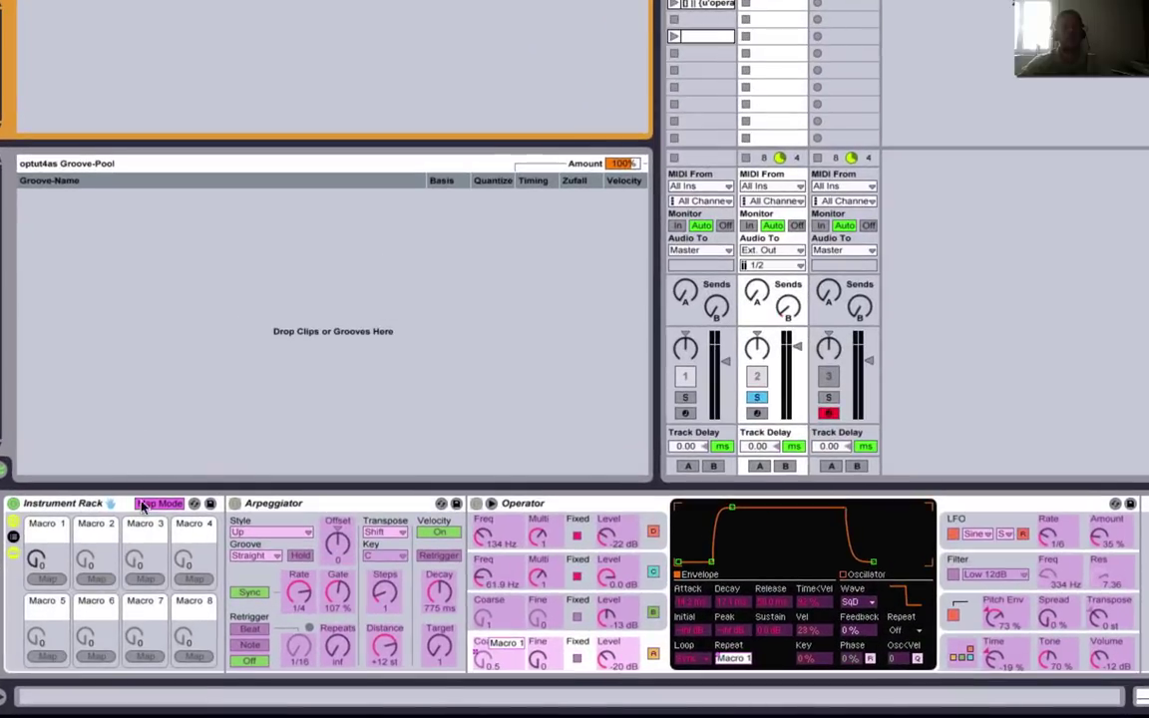
{"action": "left_click", "coordinate": [146, 504]}
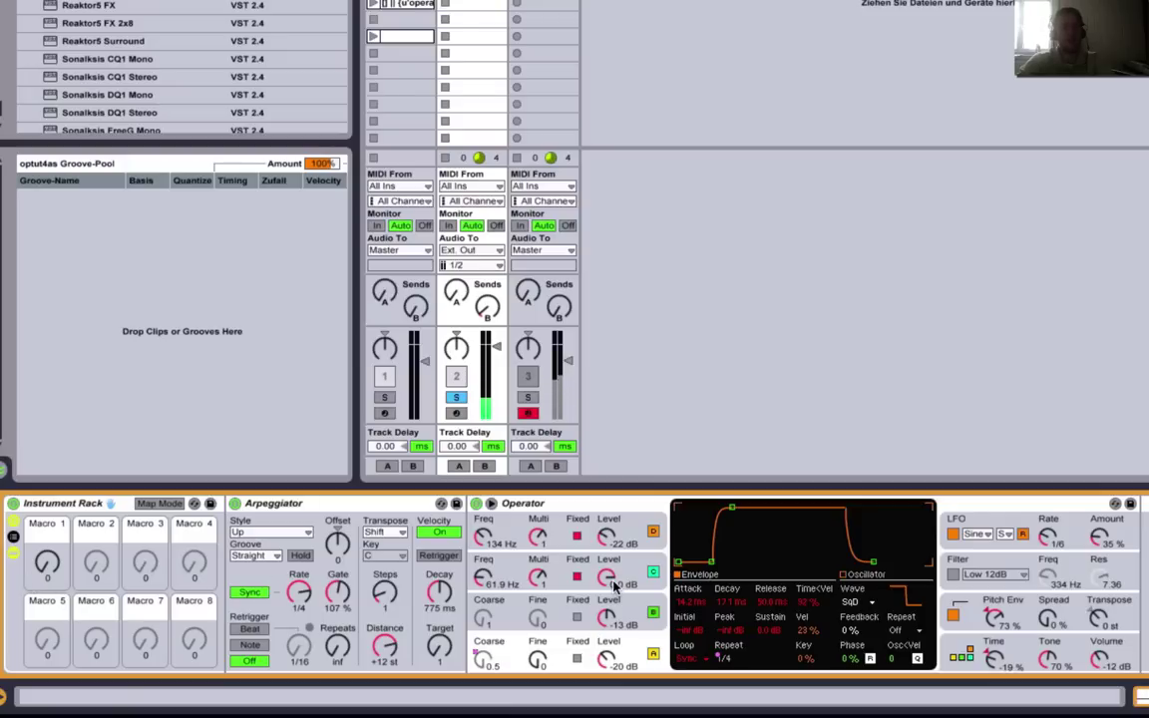
- Switch off oscillators B and C and sweep Macro 1 to audition oscillator A's mapped changes, ending at 127
{"action": "left_click", "coordinate": [648, 586]}
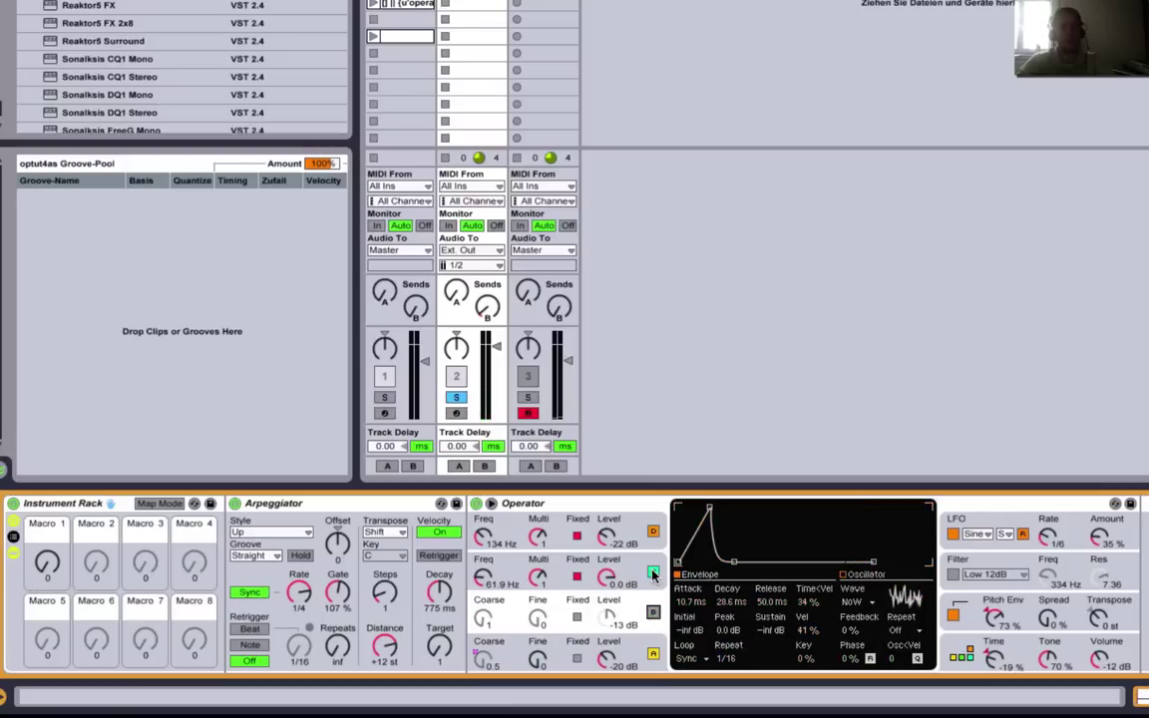
{"action": "left_click", "coordinate": [652, 573]}
{"action": "left_click_drag", "start_coordinate": [64, 577], "coordinate": [52, 518]}
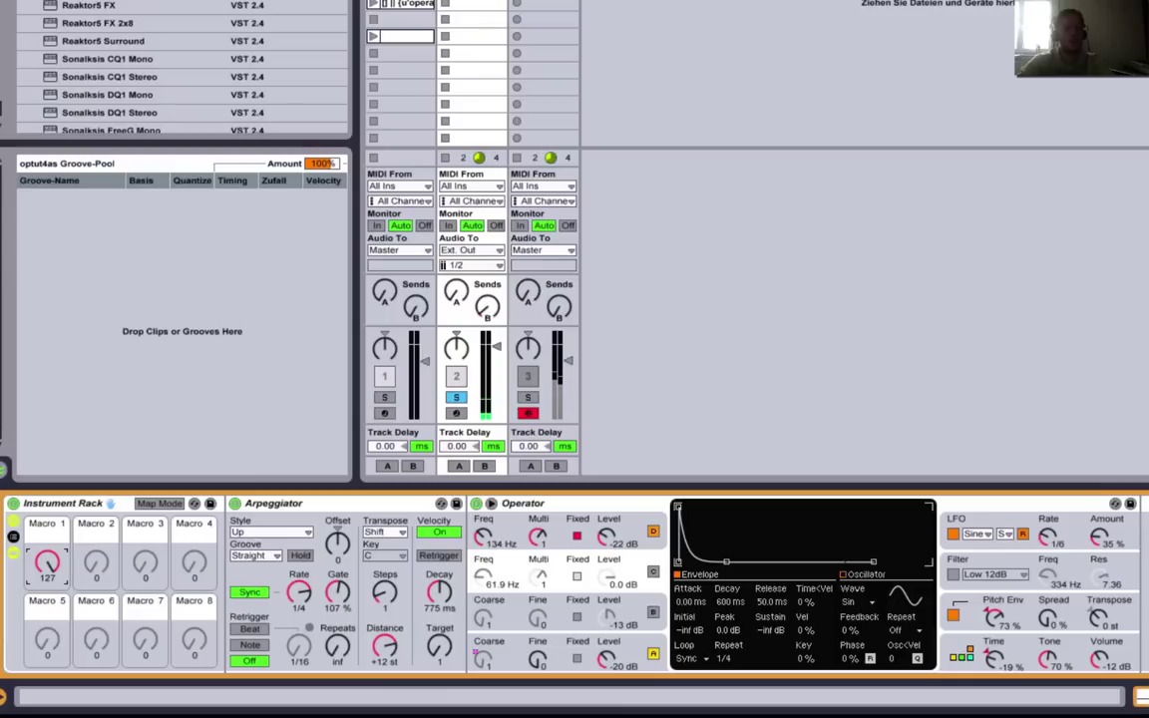
{"action": "left_click_drag", "start_coordinate": [47, 513], "coordinate": [47, 640]}
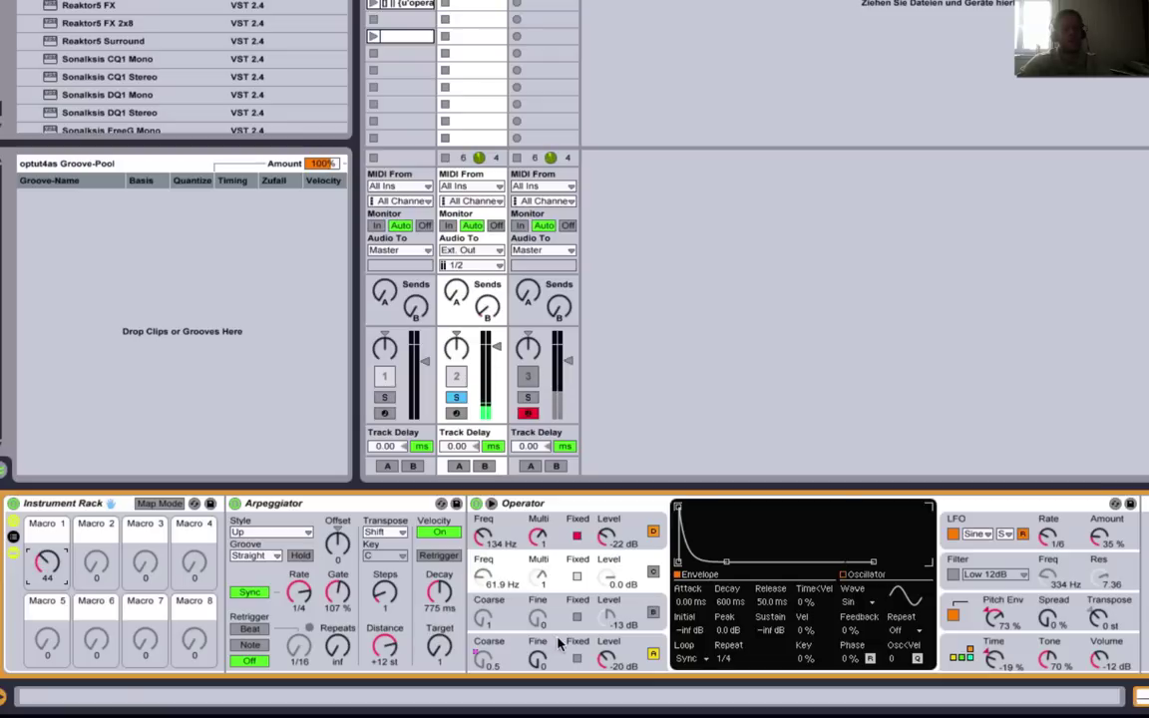
{"action": "left_click", "coordinate": [536, 658]}
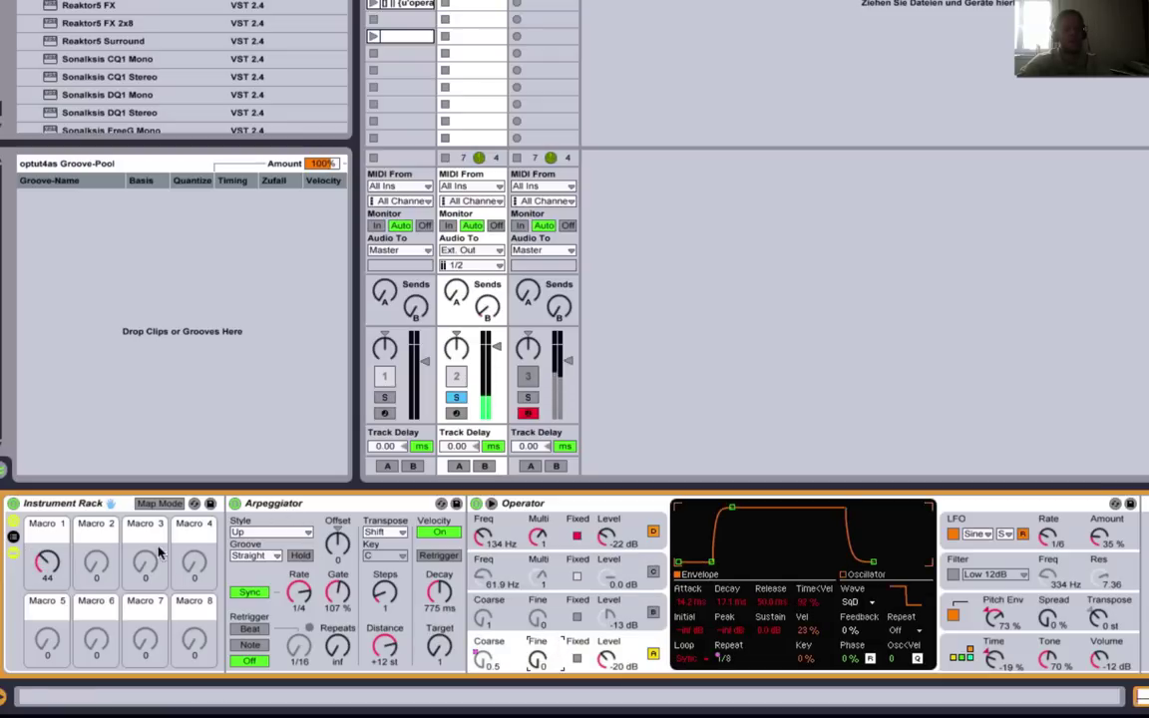
{"action": "left_click_drag", "start_coordinate": [47, 563], "coordinate": [47, 514]}
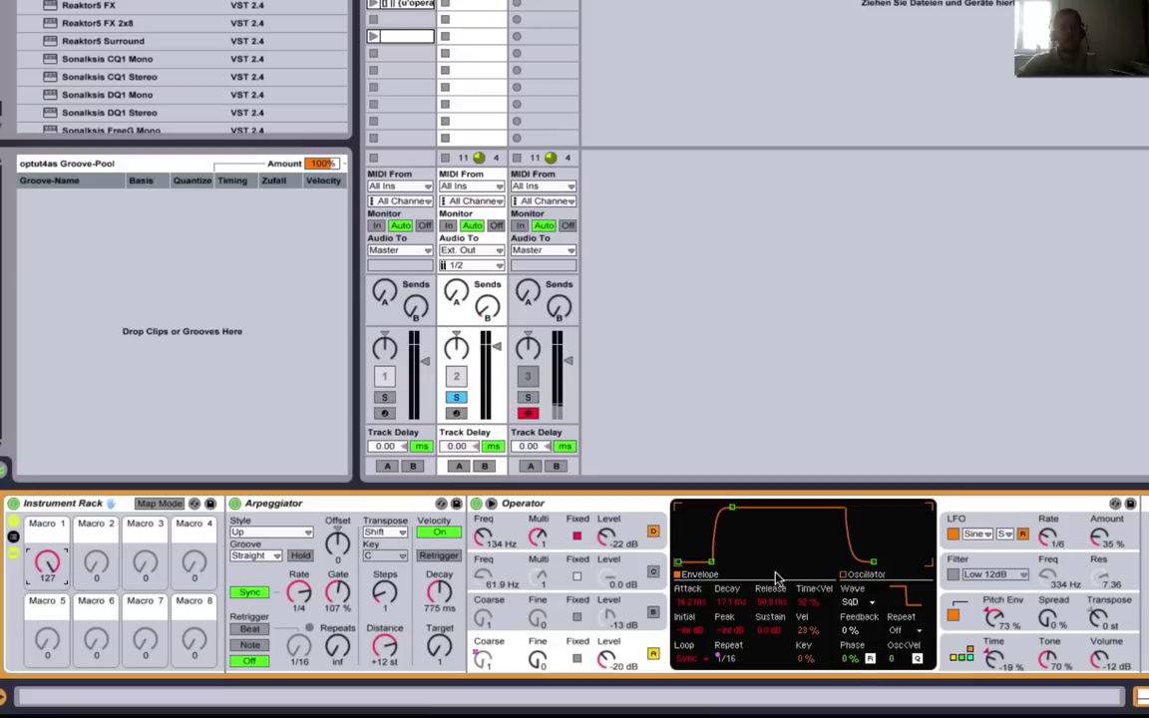
- Map oscillator A's envelope Initial level to Macro 1, removing and restoring the mapping to compare the sound
{"action": "right_click", "coordinate": [684, 638]}
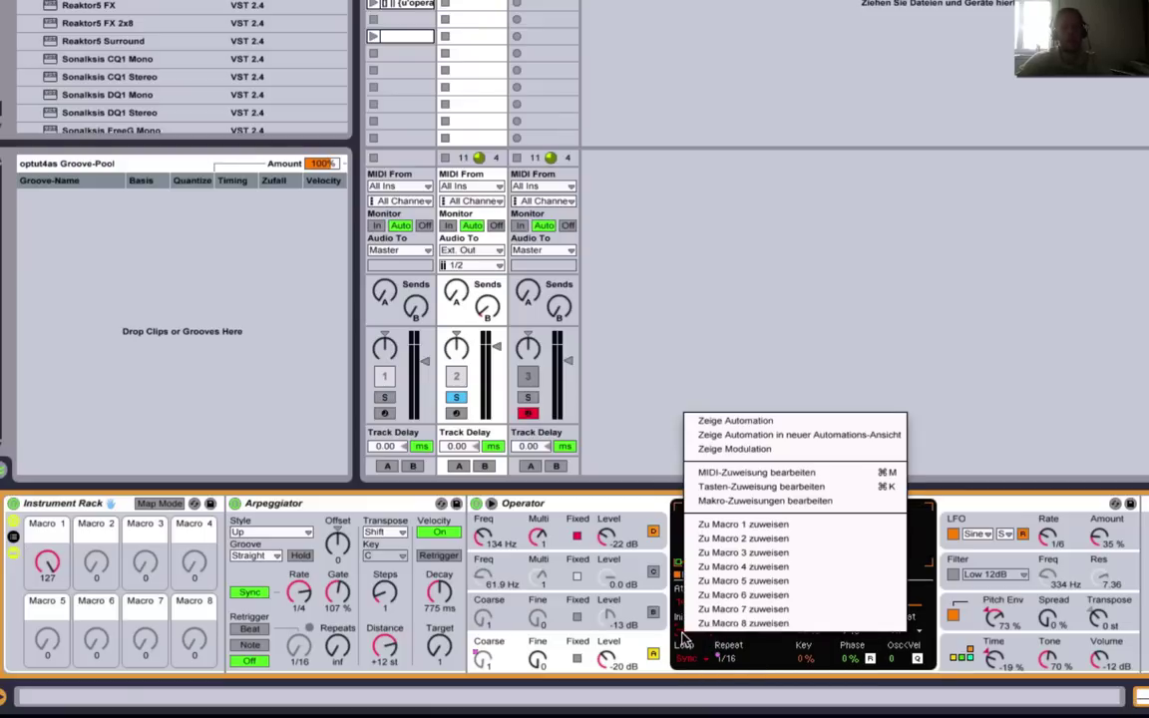
{"action": "left_click", "coordinate": [718, 526]}
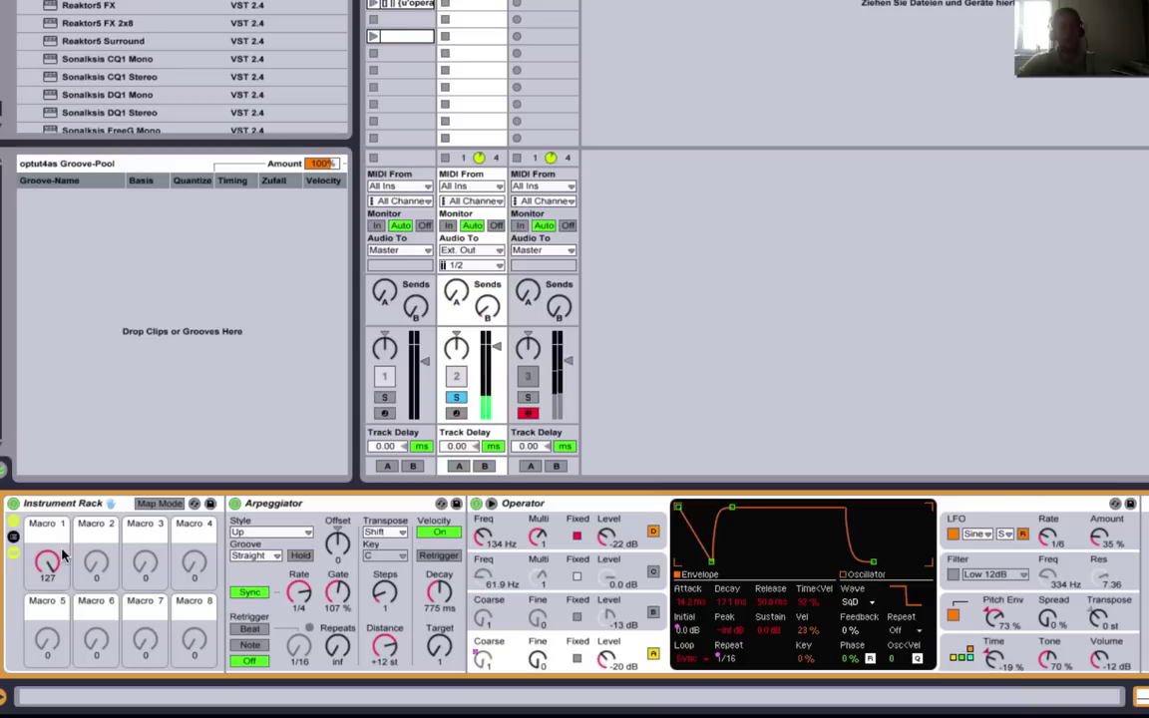
{"action": "right_click", "coordinate": [685, 629]}
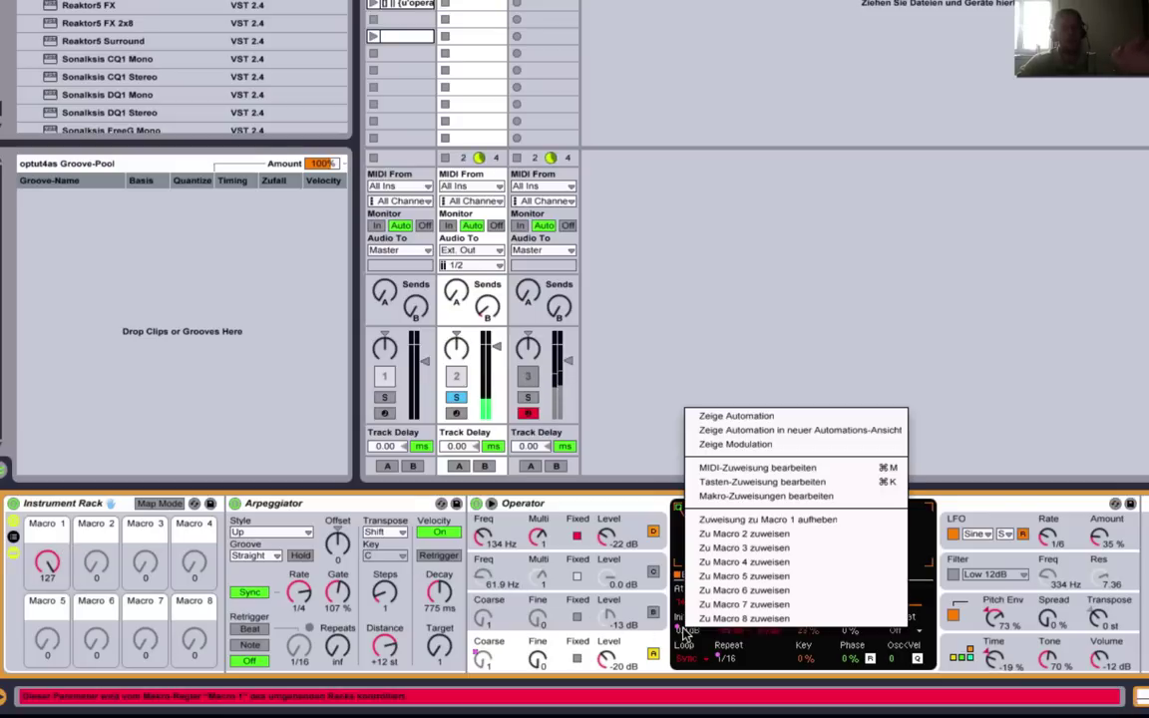
{"action": "left_click", "coordinate": [718, 530]}
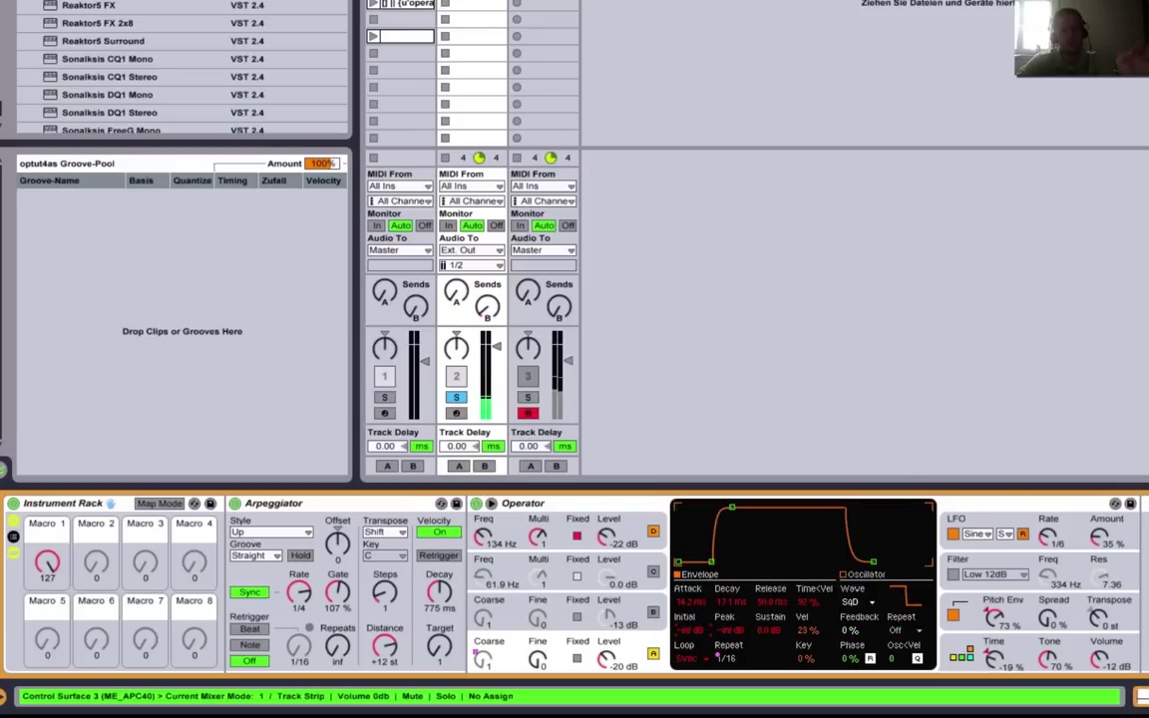
{"action": "right_click", "coordinate": [685, 634]}
{"action": "left_click", "coordinate": [734, 517]}
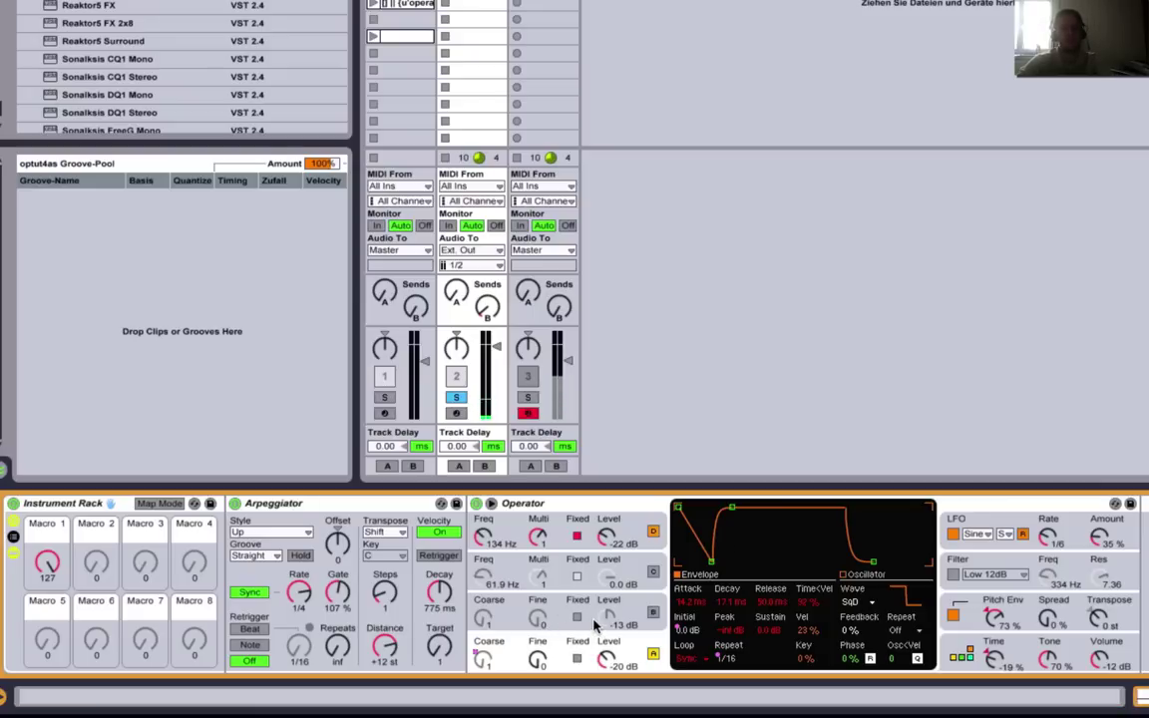
- Switch oscillator B back on and select the Macro 1 control
{"action": "left_click", "coordinate": [651, 613]}
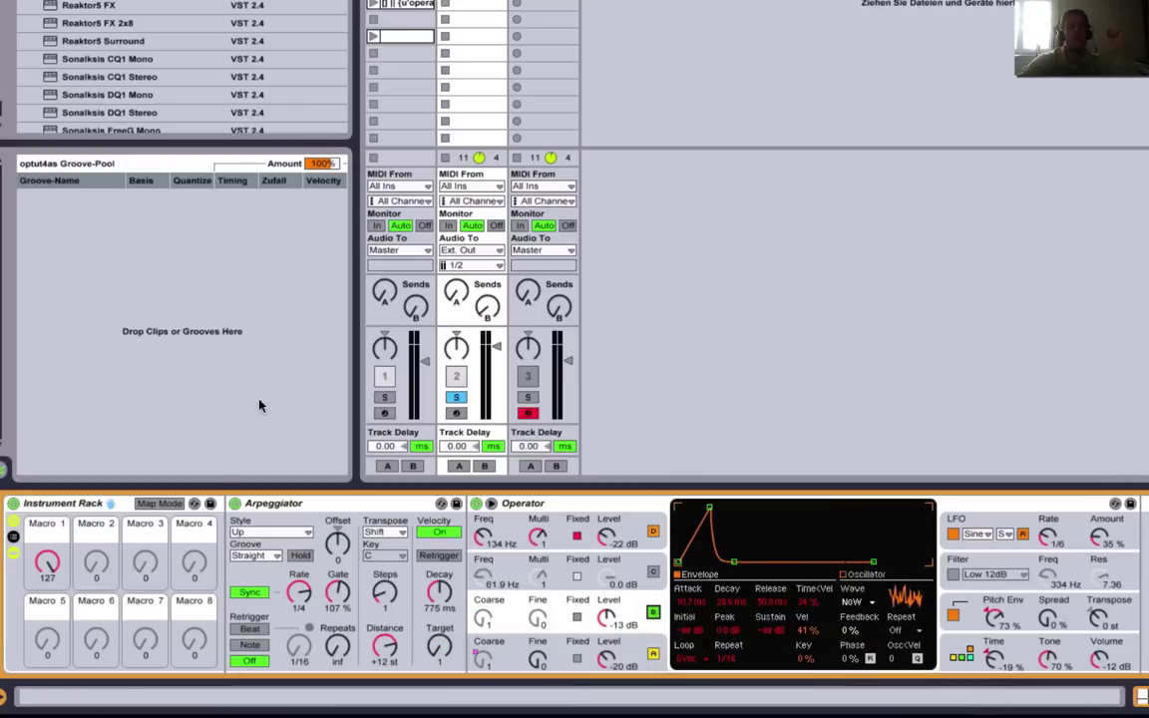
{"action": "left_click", "coordinate": [47, 563]}
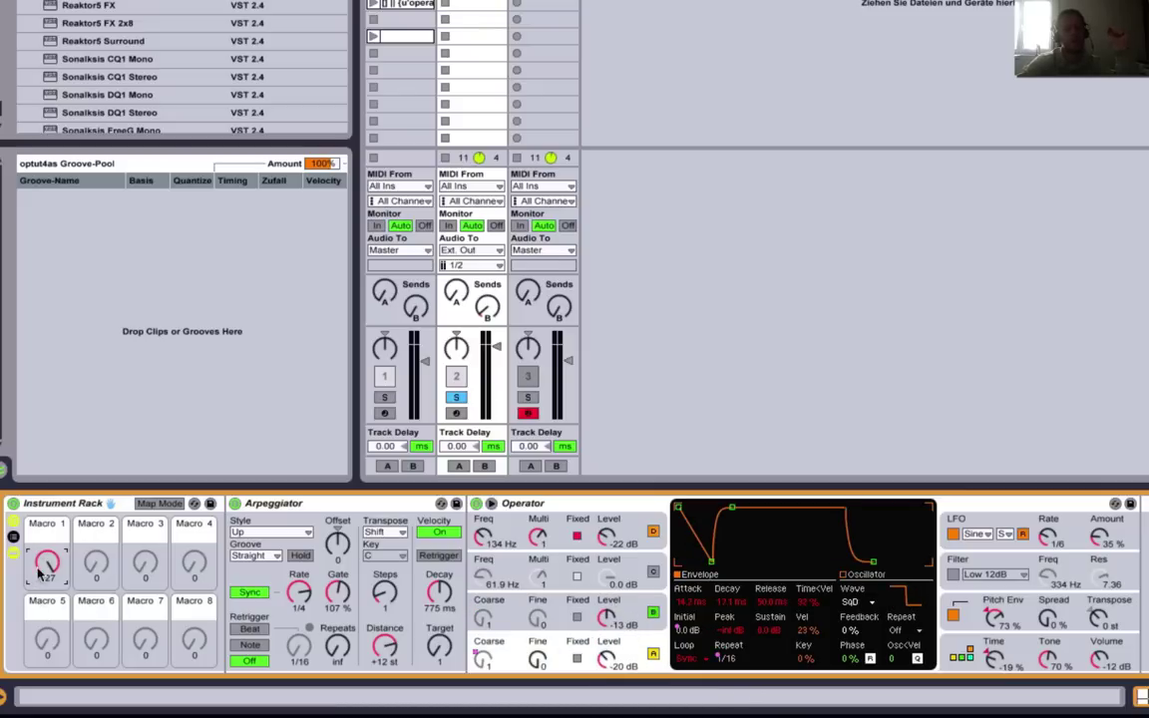
- Map oscillator B's envelope retrigger rate to Macro 1 and limit its range to 1/16 through 1/4
{"action": "left_click_drag", "start_coordinate": [40, 566], "coordinate": [40, 638]}
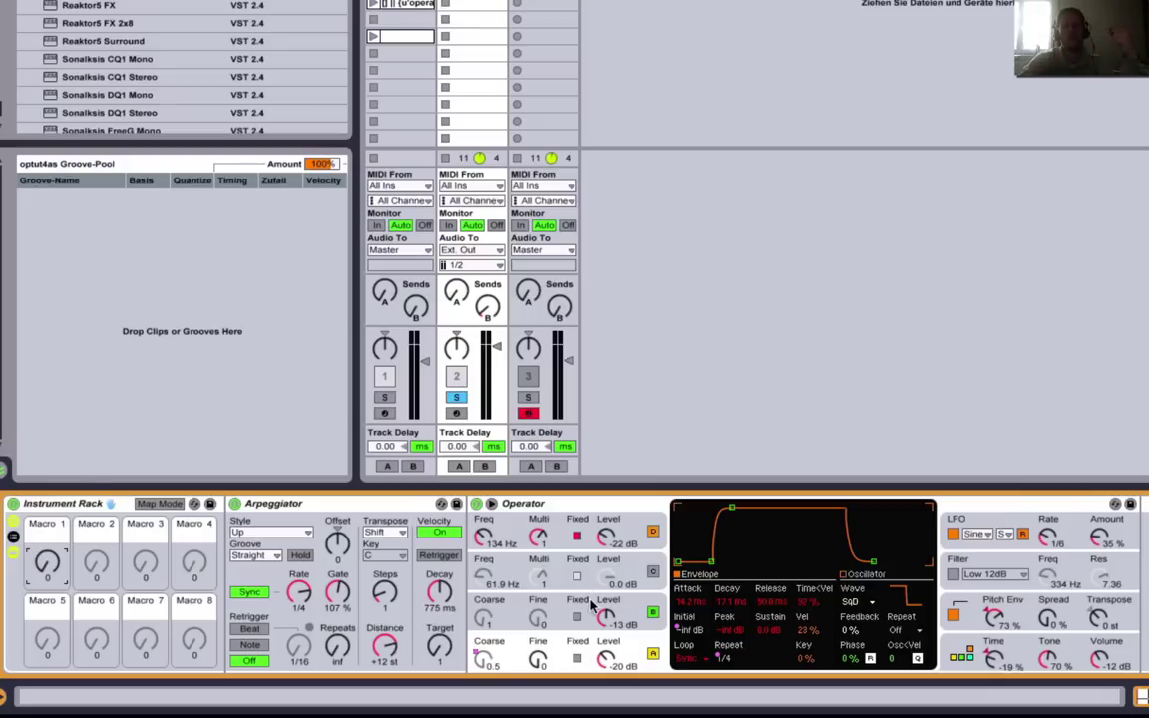
{"action": "left_click", "coordinate": [588, 609]}
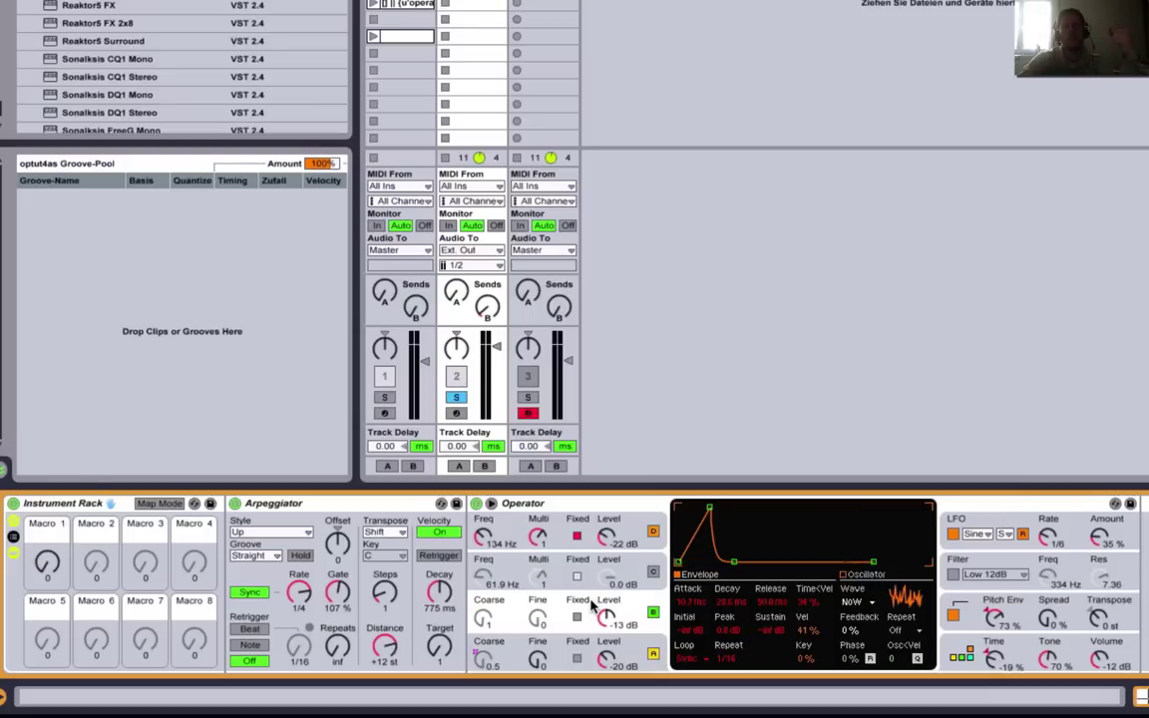
{"action": "right_click", "coordinate": [736, 665]}
{"action": "left_click", "coordinate": [807, 547]}
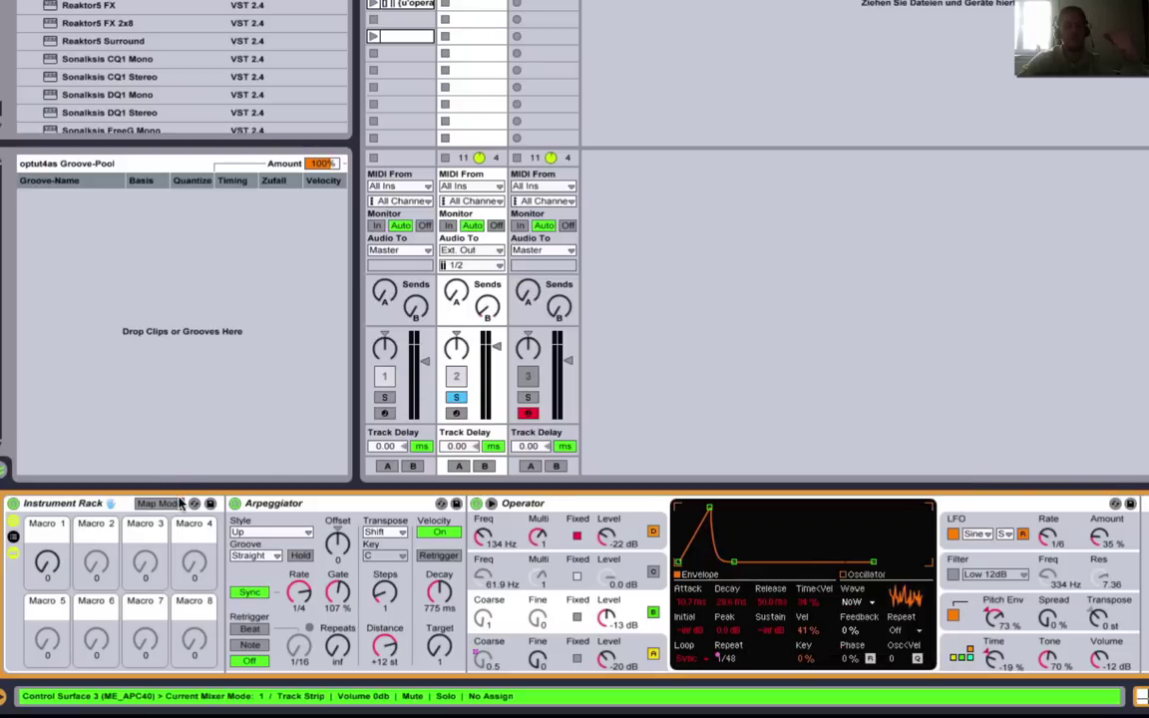
{"action": "left_click", "coordinate": [177, 504]}
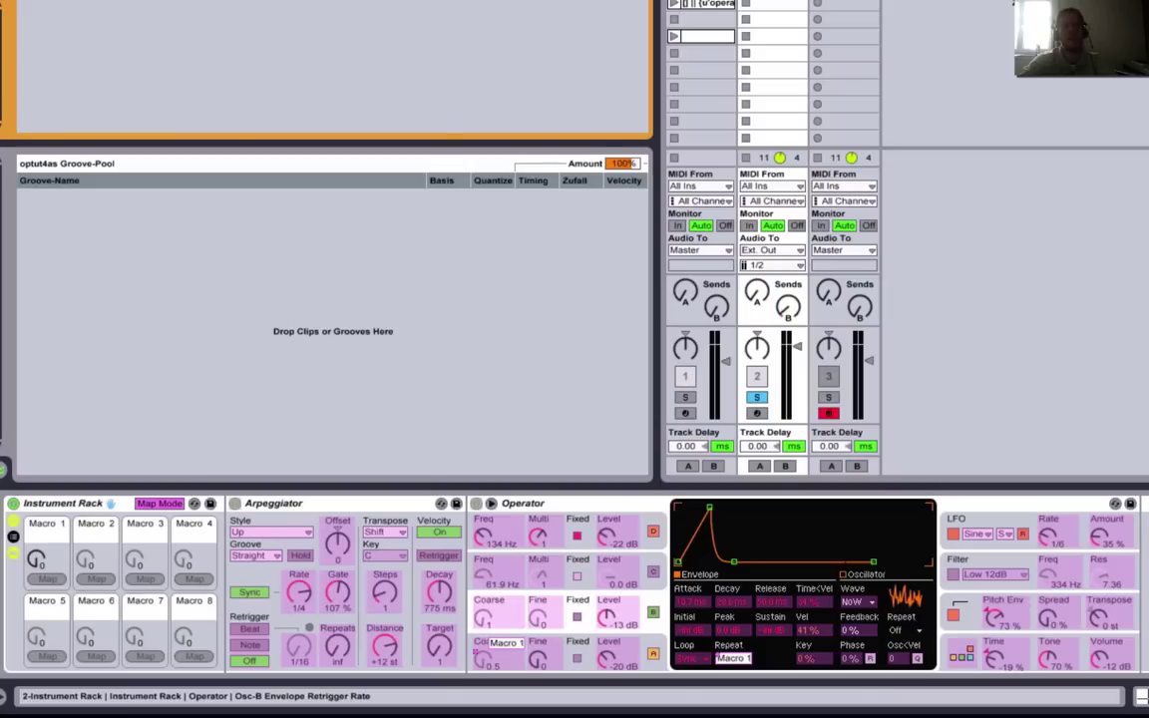
{"action": "left_click", "coordinate": [149, 505]}
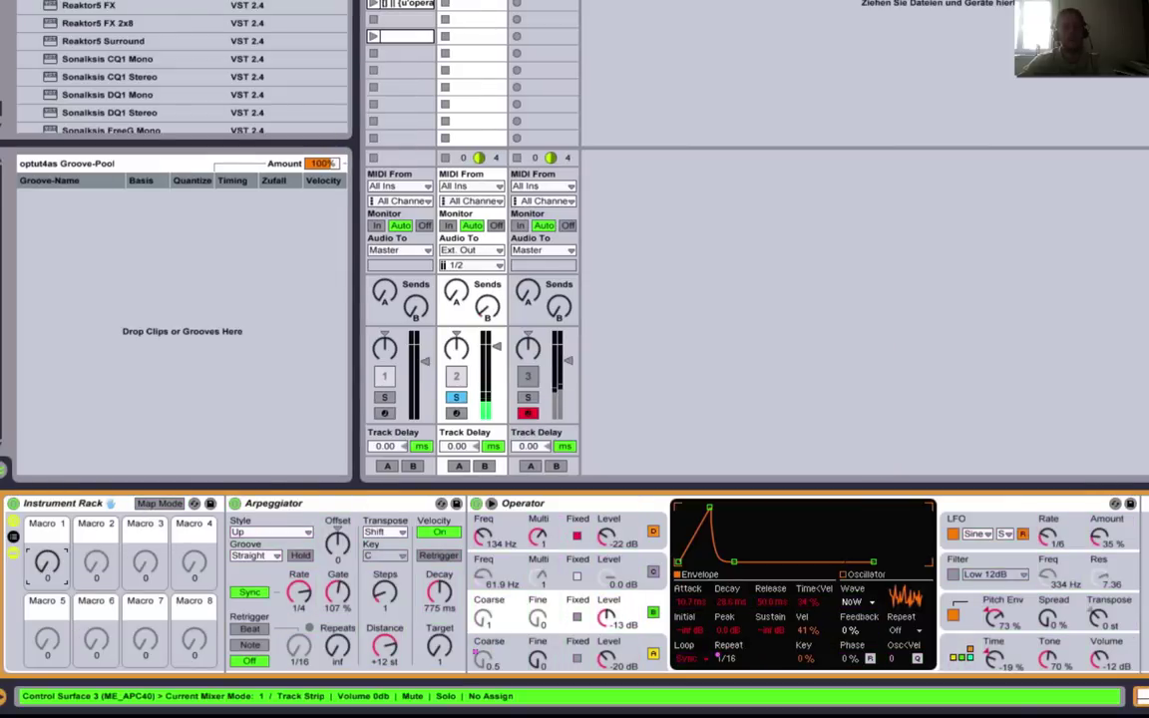
- Sweep Macro 1 between 0 and 127 to audition the retrigger changes of both oscillators
{"action": "left_click_drag", "start_coordinate": [47, 564], "coordinate": [46, 561]}
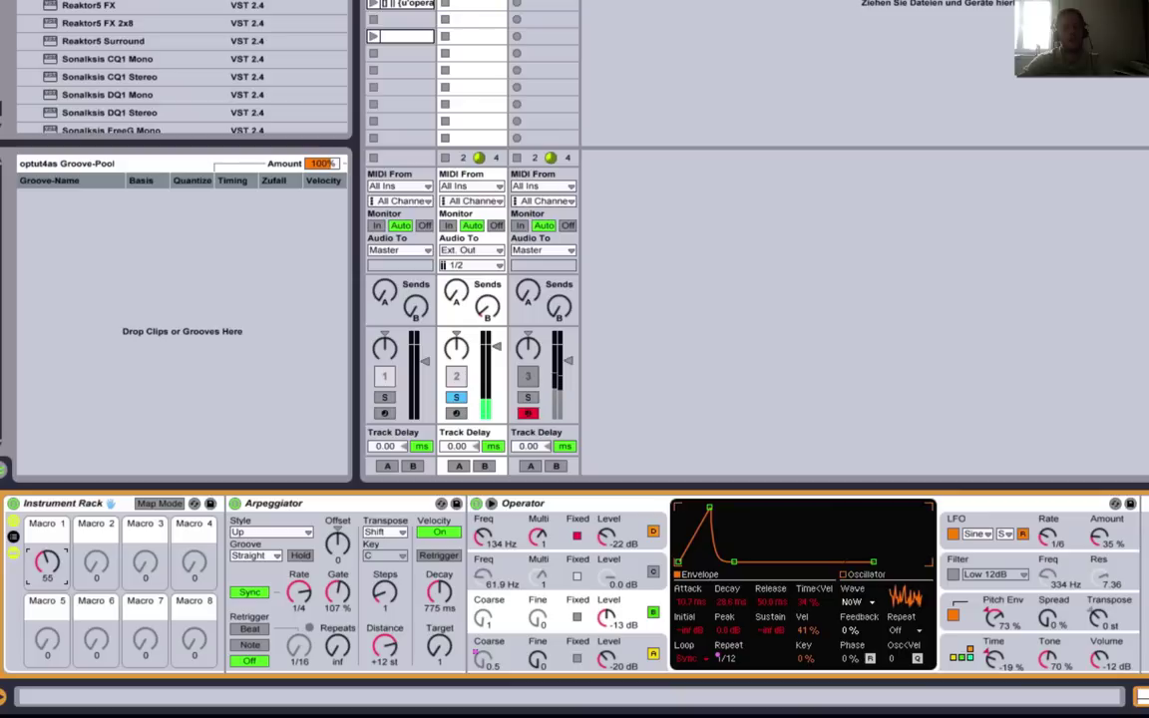
{"action": "left_click_drag", "start_coordinate": [46, 564], "coordinate": [47, 529]}
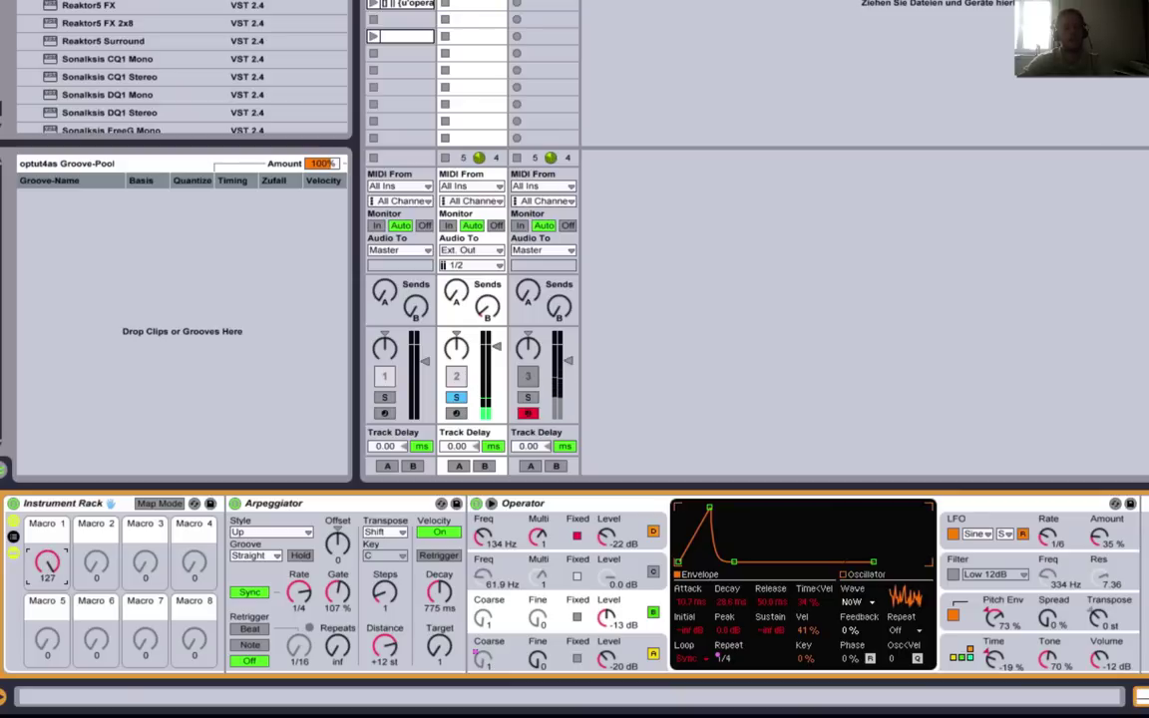
{"action": "left_click_drag", "start_coordinate": [46, 564], "coordinate": [45, 566]}
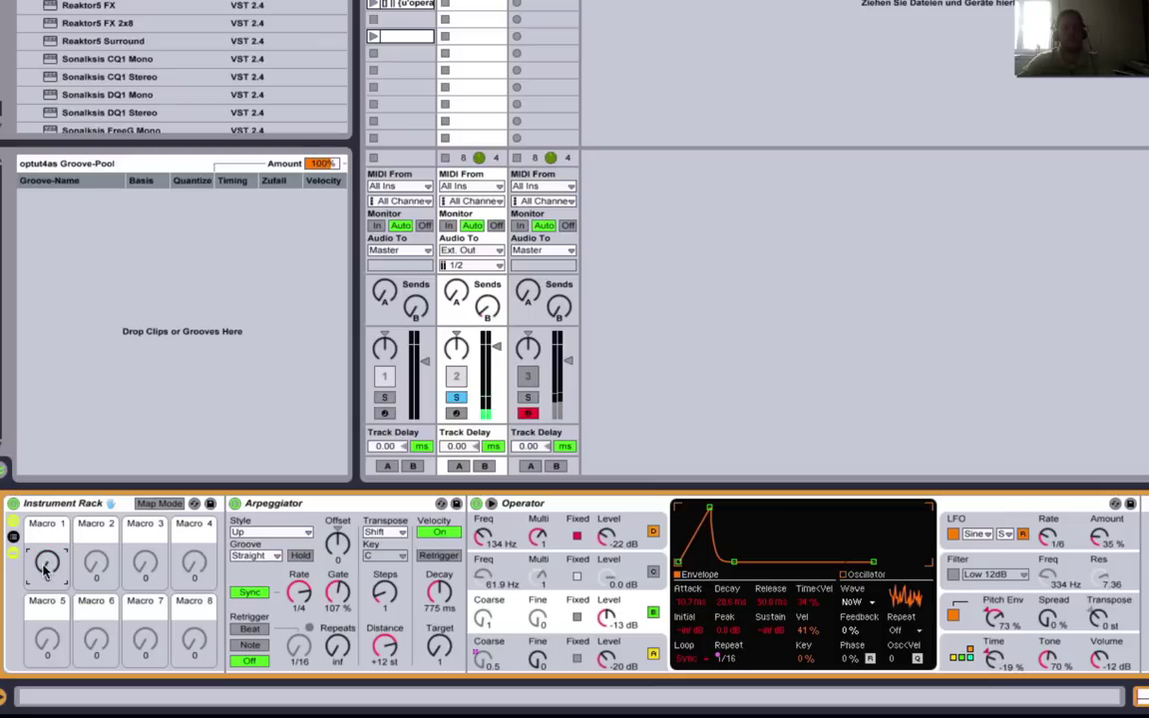
{"action": "left_click_drag", "start_coordinate": [45, 567], "coordinate": [45, 566]}
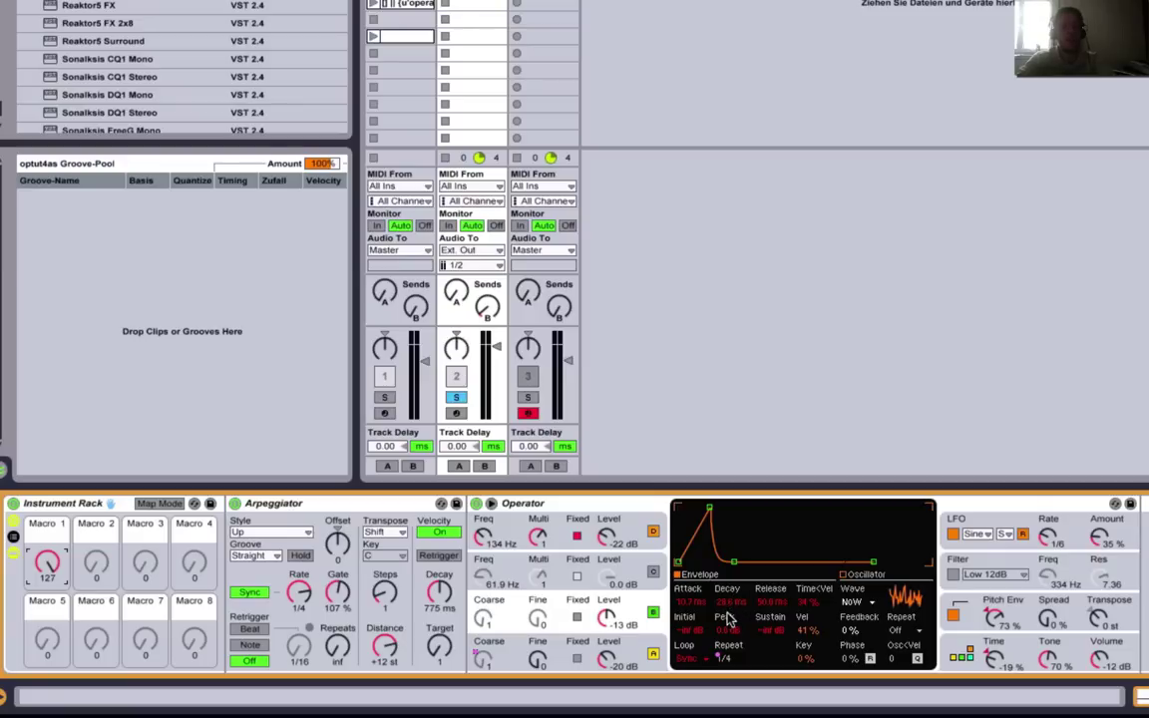
- Lengthen oscillator B's envelope decay to about 317 ms and sweep Macro 1 to hear it, ending at 127
{"action": "left_click_drag", "start_coordinate": [741, 613], "coordinate": [741, 564]}
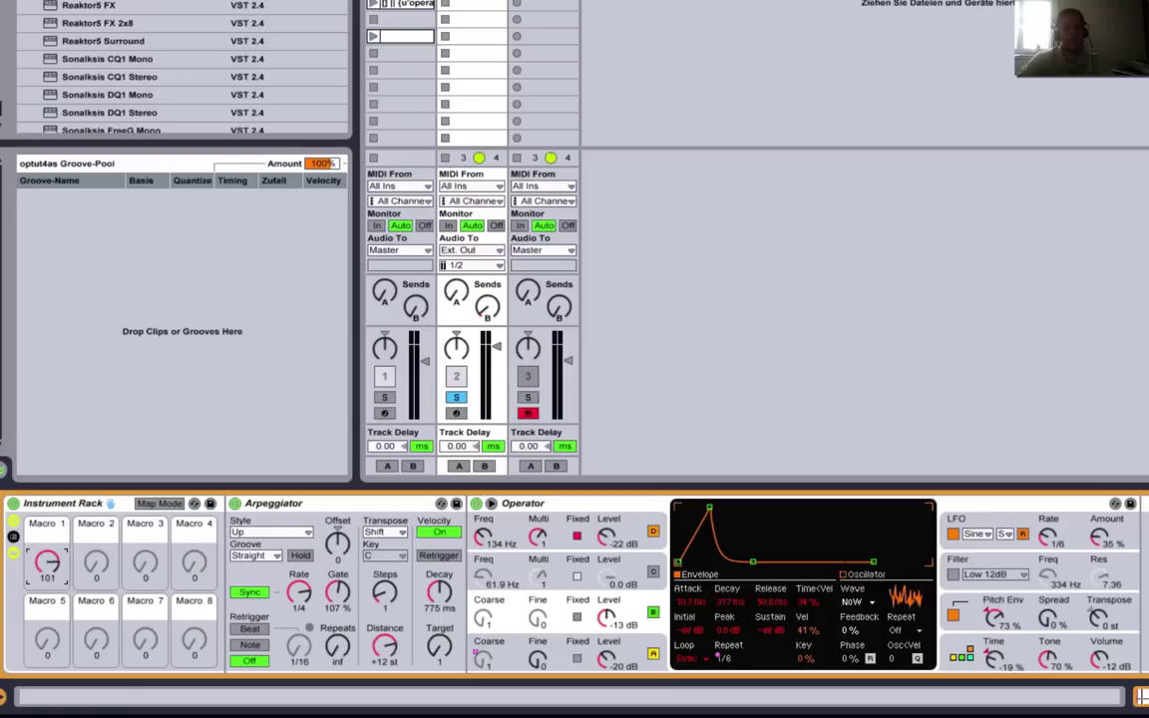
{"action": "left_click_drag", "start_coordinate": [40, 565], "coordinate": [40, 608]}
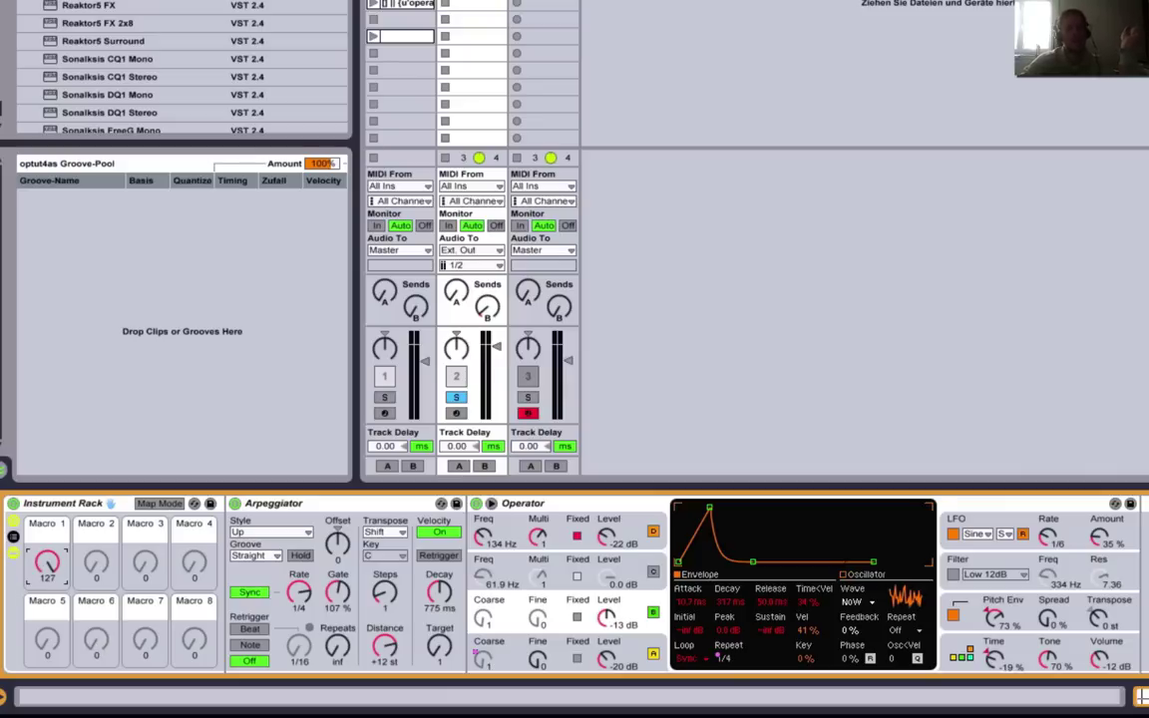
{"action": "left_click_drag", "start_coordinate": [45, 568], "coordinate": [70, 496]}
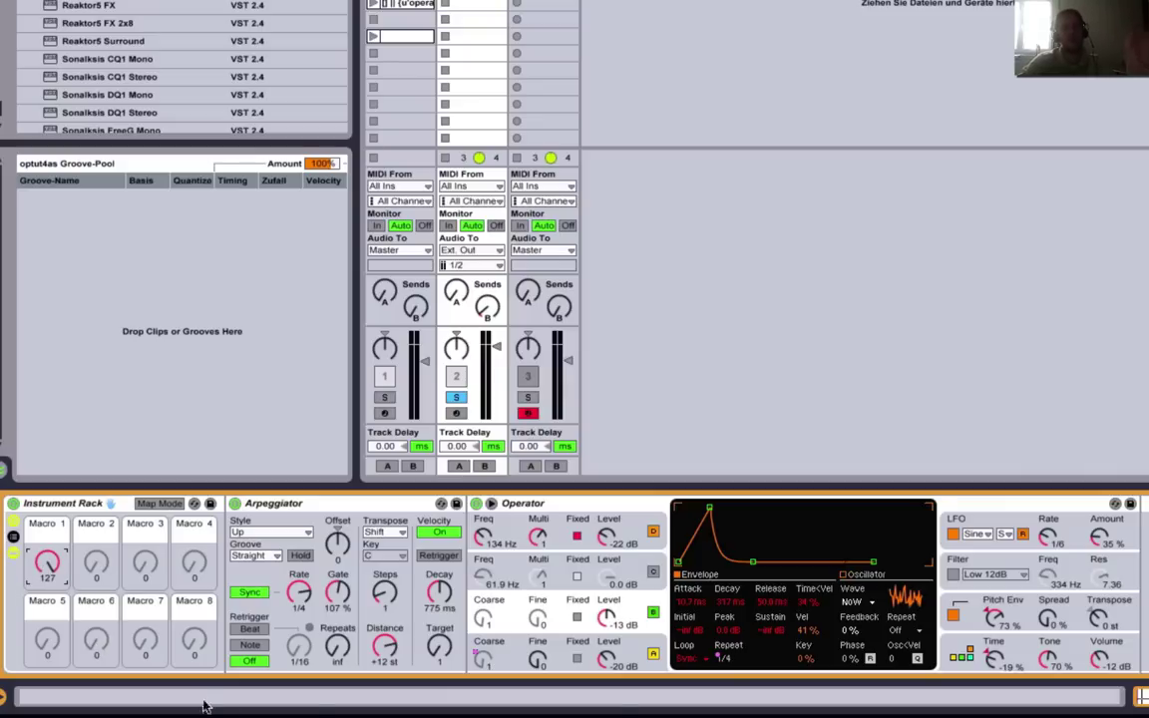
- Map oscillator B's envelope decay time to Macro 1, with a minimum of 28.6 ms and a much shorter maximum
{"action": "right_click", "coordinate": [730, 593]}
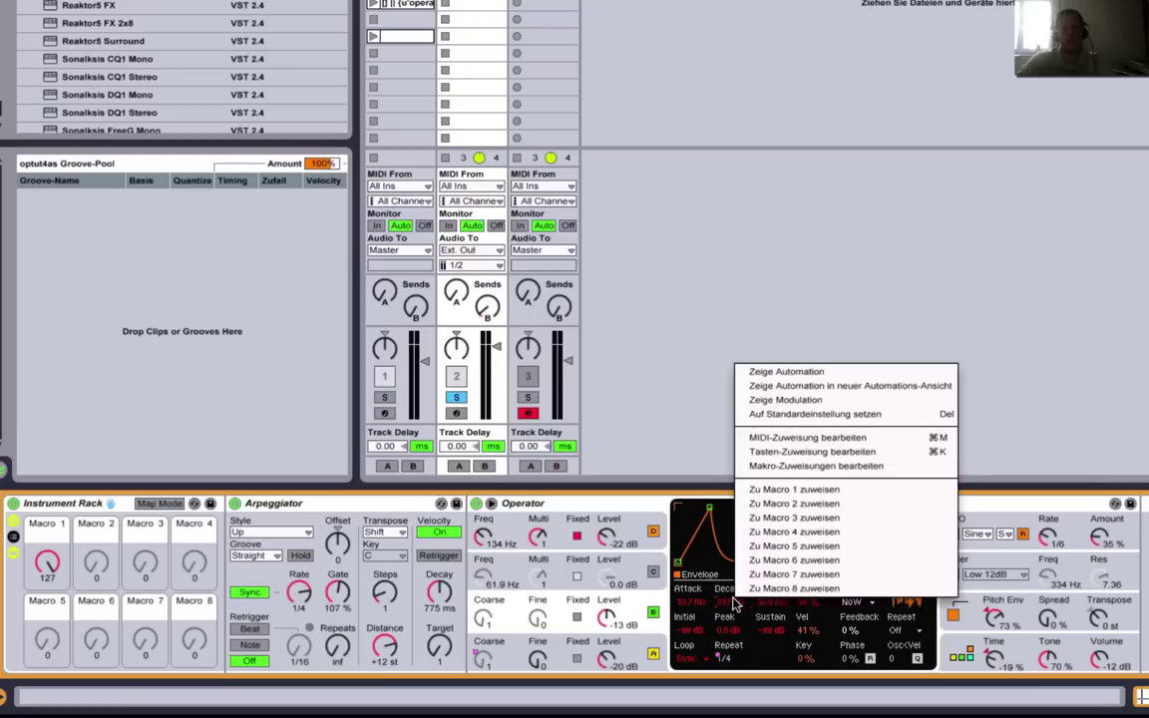
{"action": "left_click", "coordinate": [783, 496]}
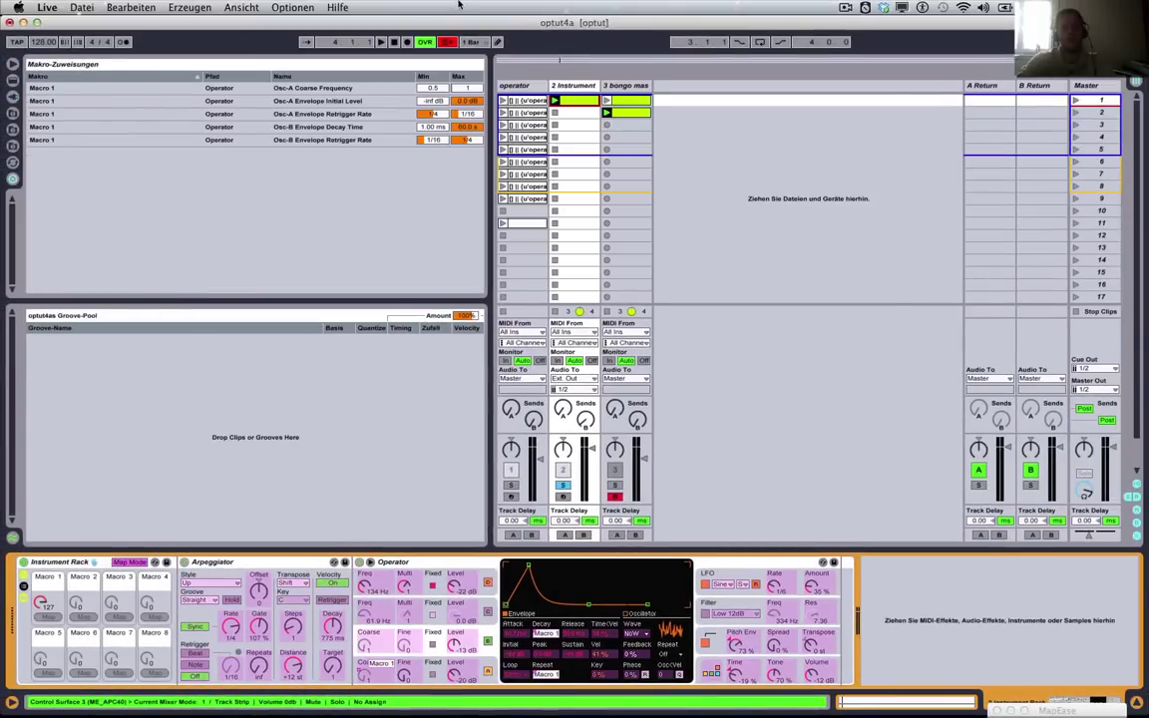
{"action": "left_click", "coordinate": [319, 127]}
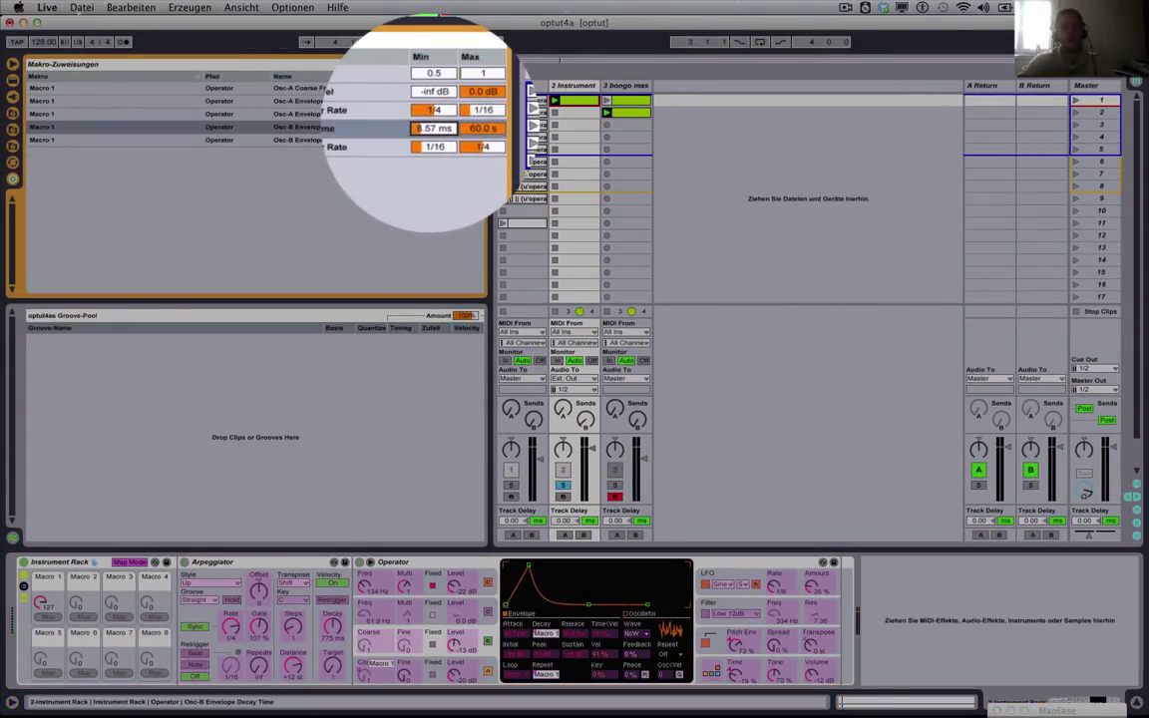
{"action": "left_click_drag", "start_coordinate": [434, 128], "coordinate": [434, 117]}
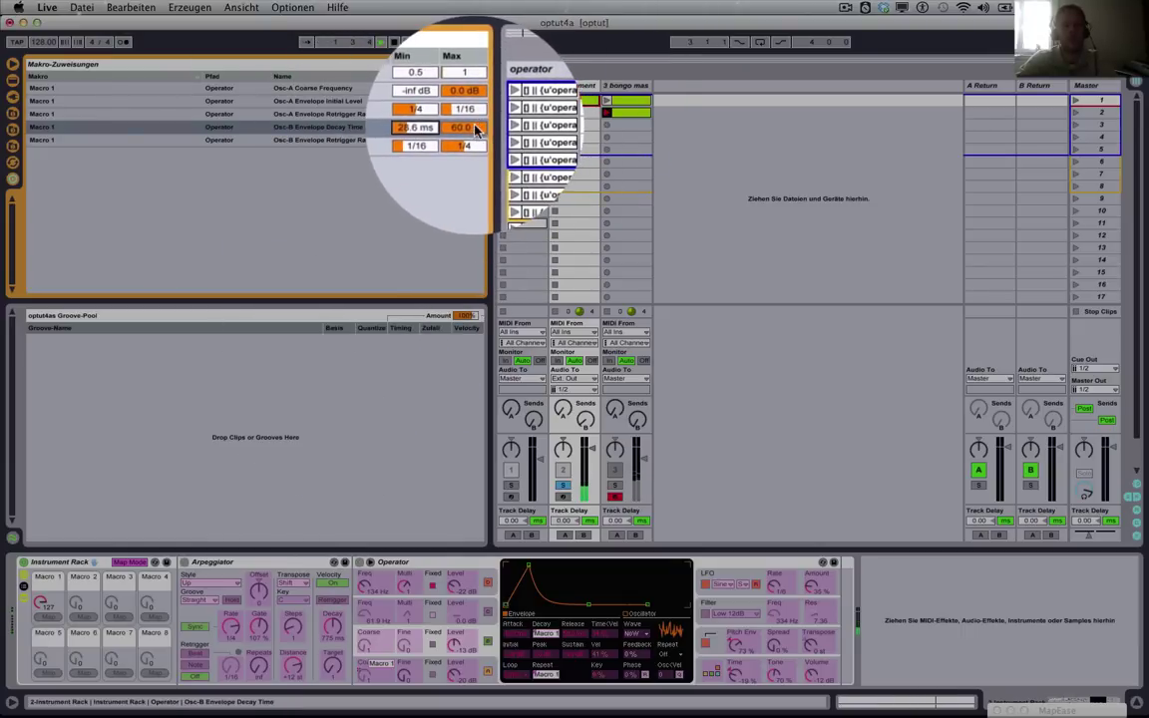
{"action": "mouse_move", "coordinate": [469, 125]}
{"action": "left_mouse_down"}
{"action": "mouse_move", "coordinate": [471, 149]}
{"action": "mouse_move", "coordinate": [475, 122]}
{"action": "left_mouse_up"}
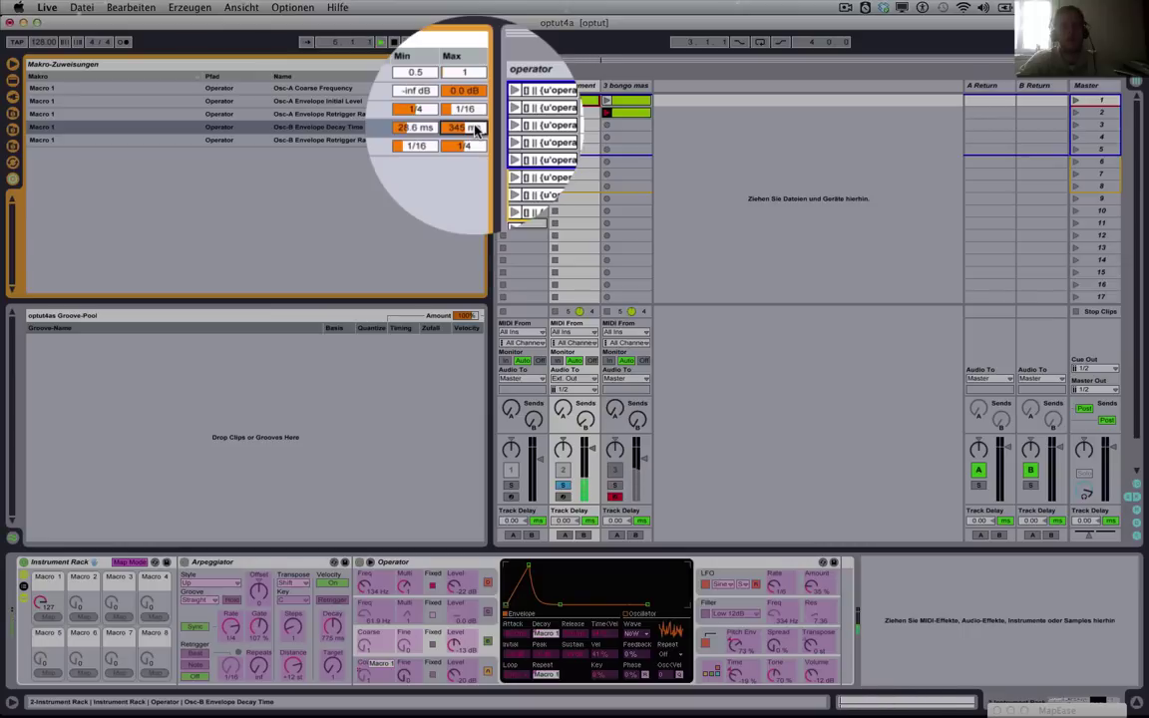
{"action": "left_click_drag", "start_coordinate": [475, 127], "coordinate": [475, 127]}
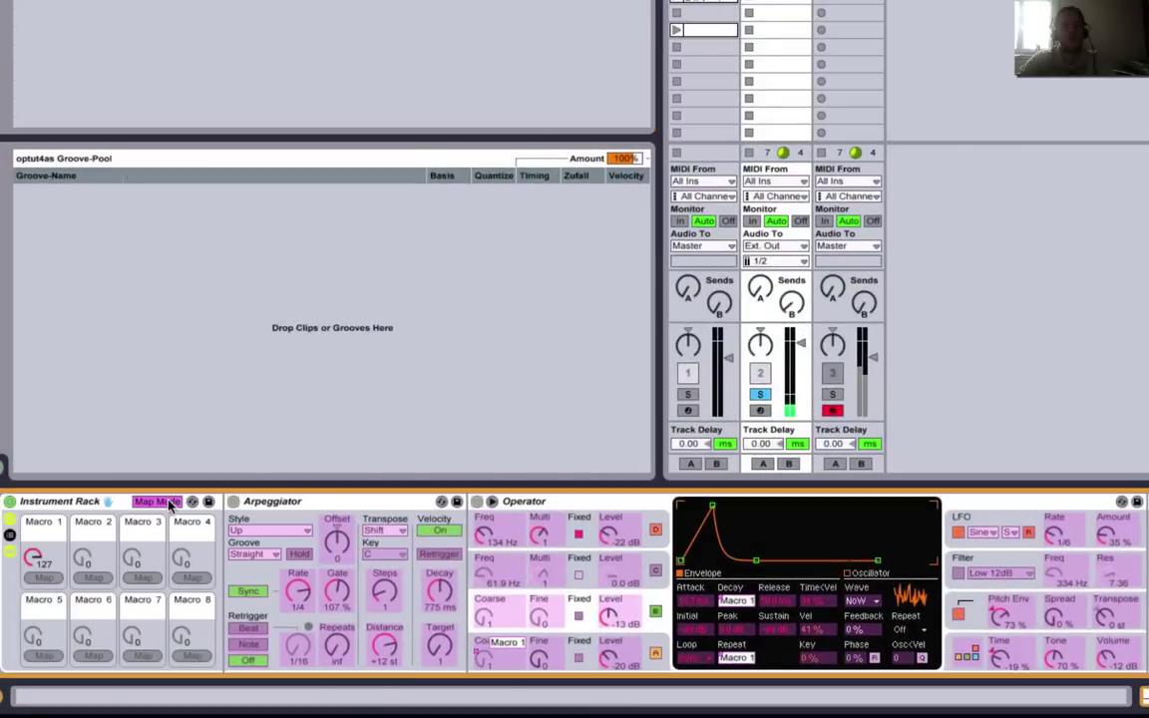
{"action": "left_click", "coordinate": [127, 561]}
- Lower the maximum of oscillator B's mapped decay time to 225 ms, sweeping Macro 1 to check the range
{"action": "left_click_drag", "start_coordinate": [44, 573], "coordinate": [45, 515]}
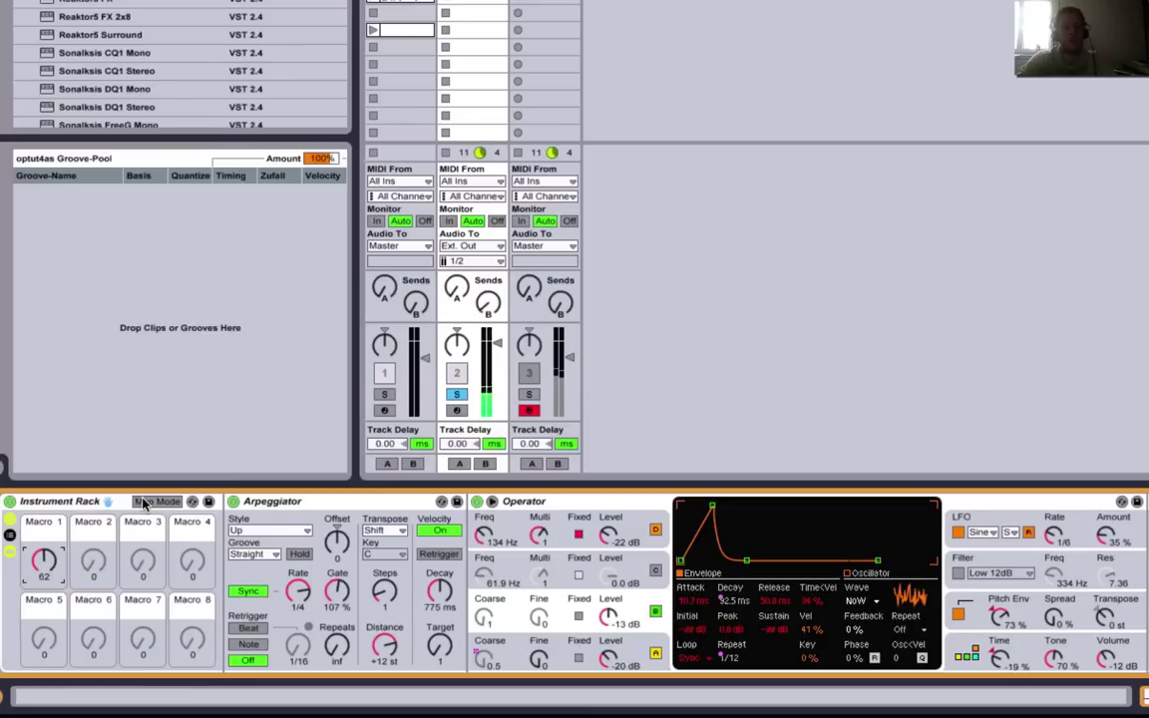
{"action": "key", "text": "ctrl+alt+b"}
{"action": "key", "text": "ctrl+m"}
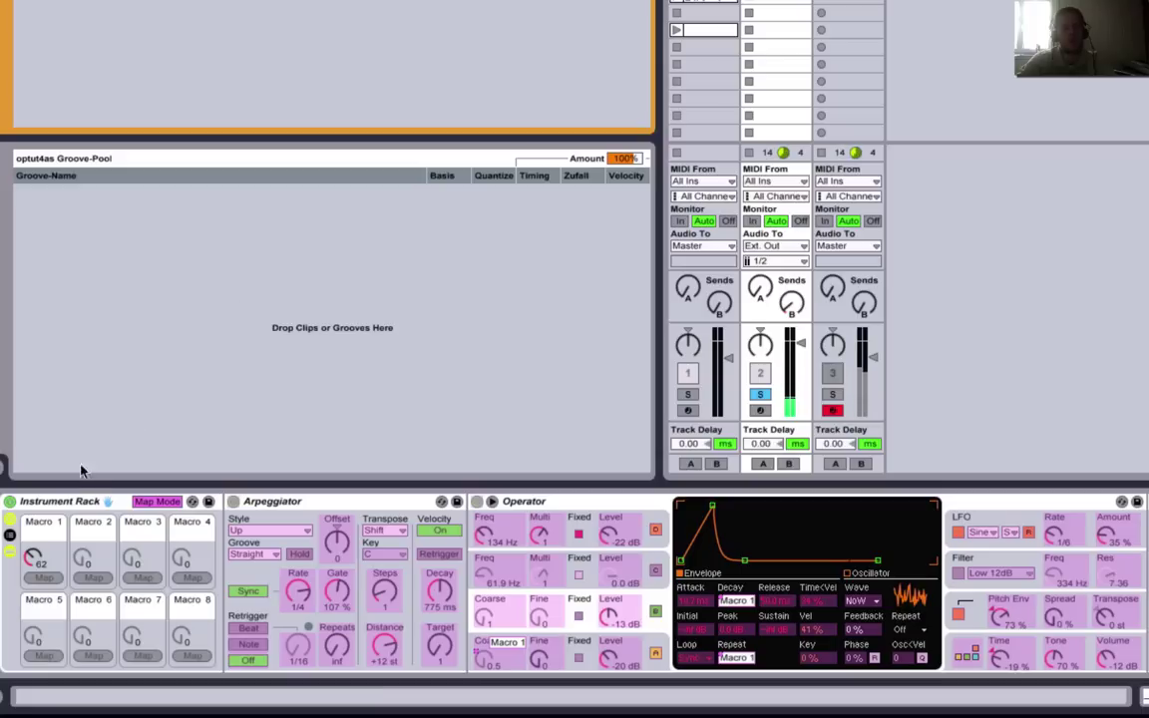
{"action": "left_click_drag", "start_coordinate": [33, 559], "coordinate": [33, 507]}
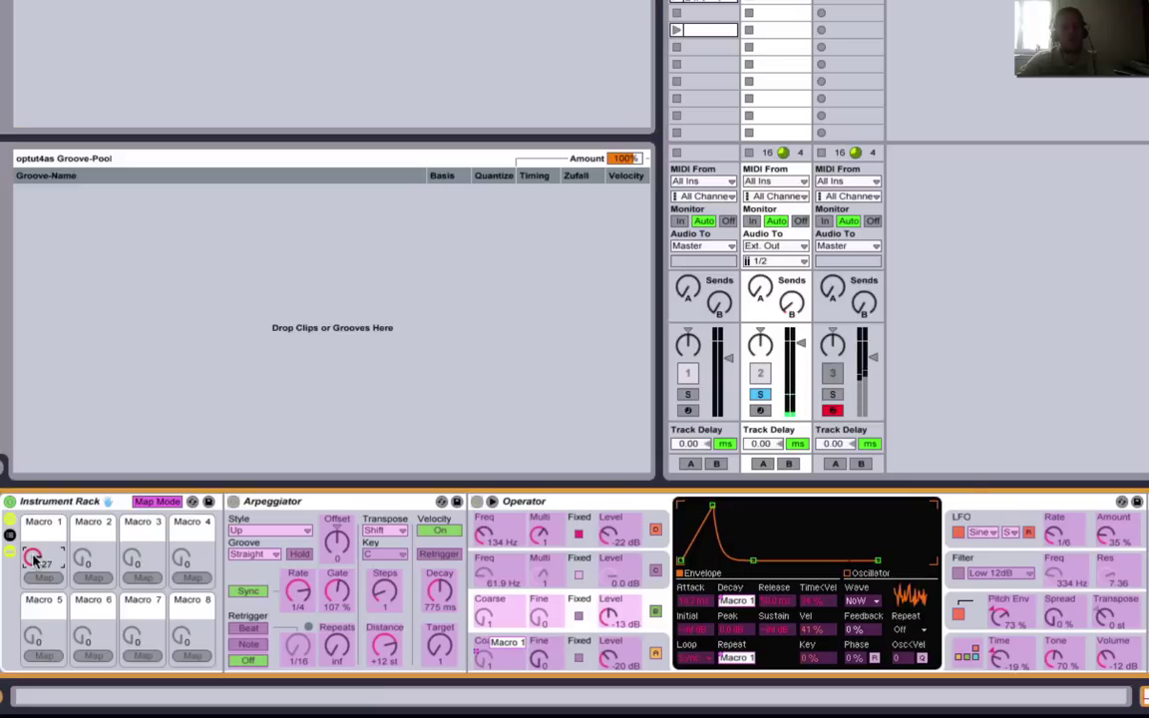
{"action": "left_click_drag", "start_coordinate": [33, 558], "coordinate": [32, 565]}
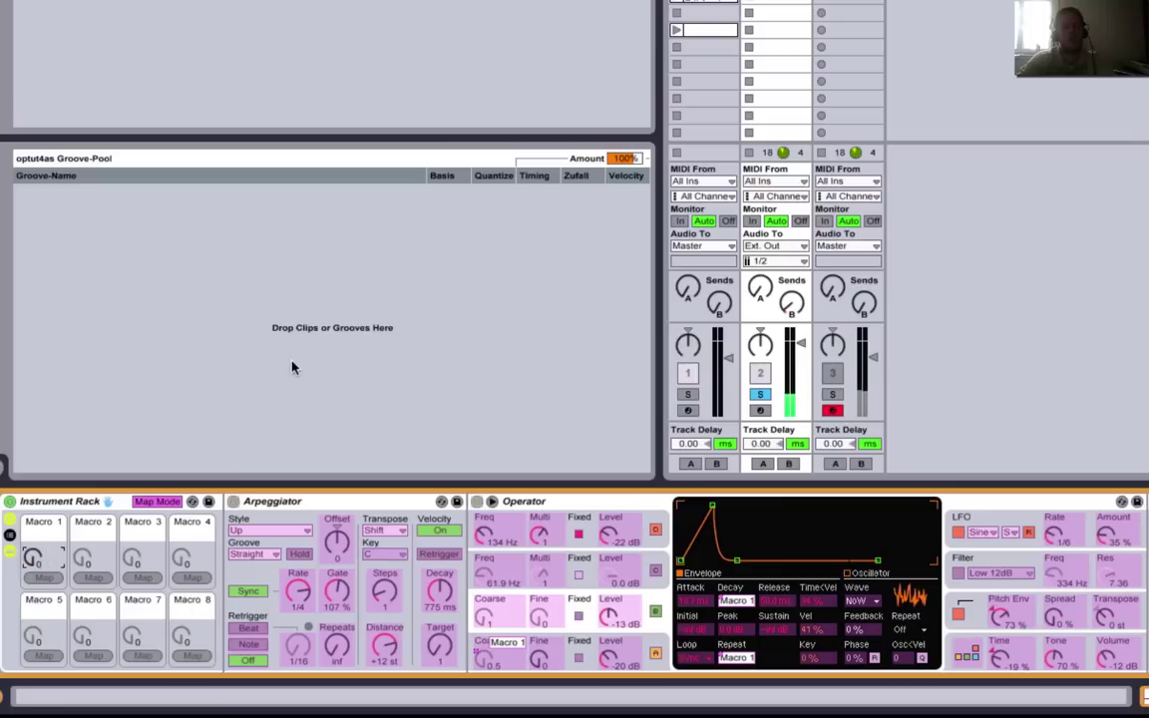
{"action": "left_click", "coordinate": [157, 501]}
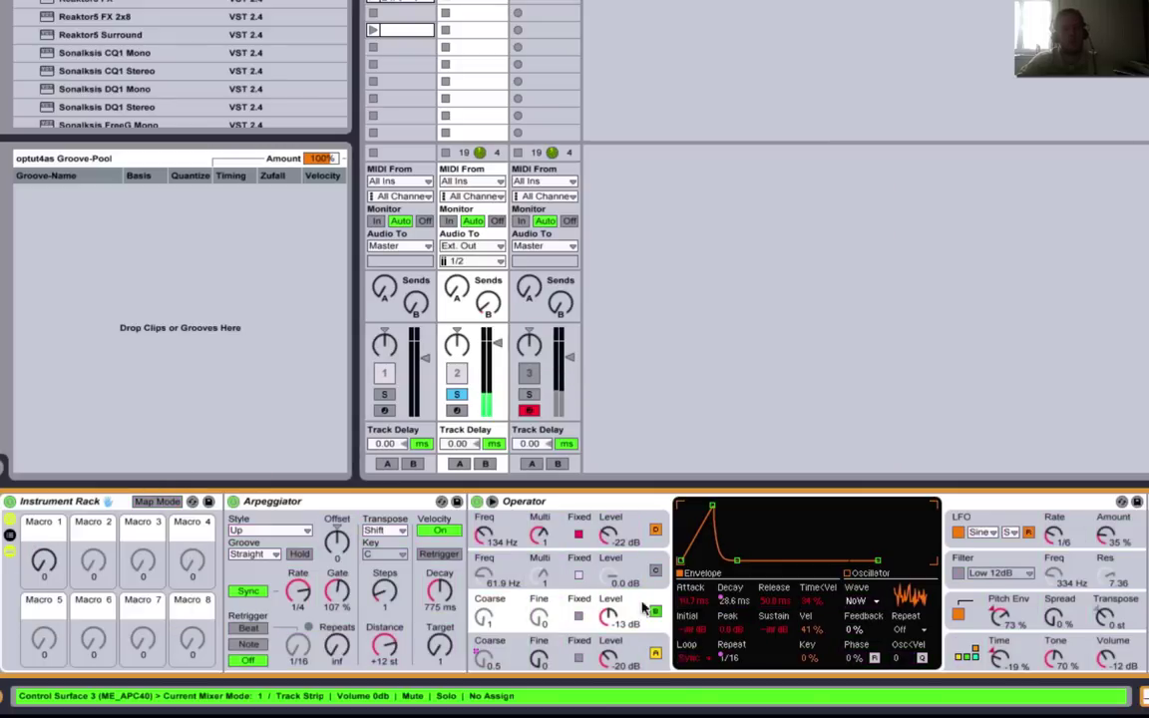
- Raise oscillator B's level to -9.2 dB and the Arpeggiator gate to 131 %, sweeping Macro 1 to compare the sound
{"action": "left_click_drag", "start_coordinate": [636, 588], "coordinate": [635, 568]}
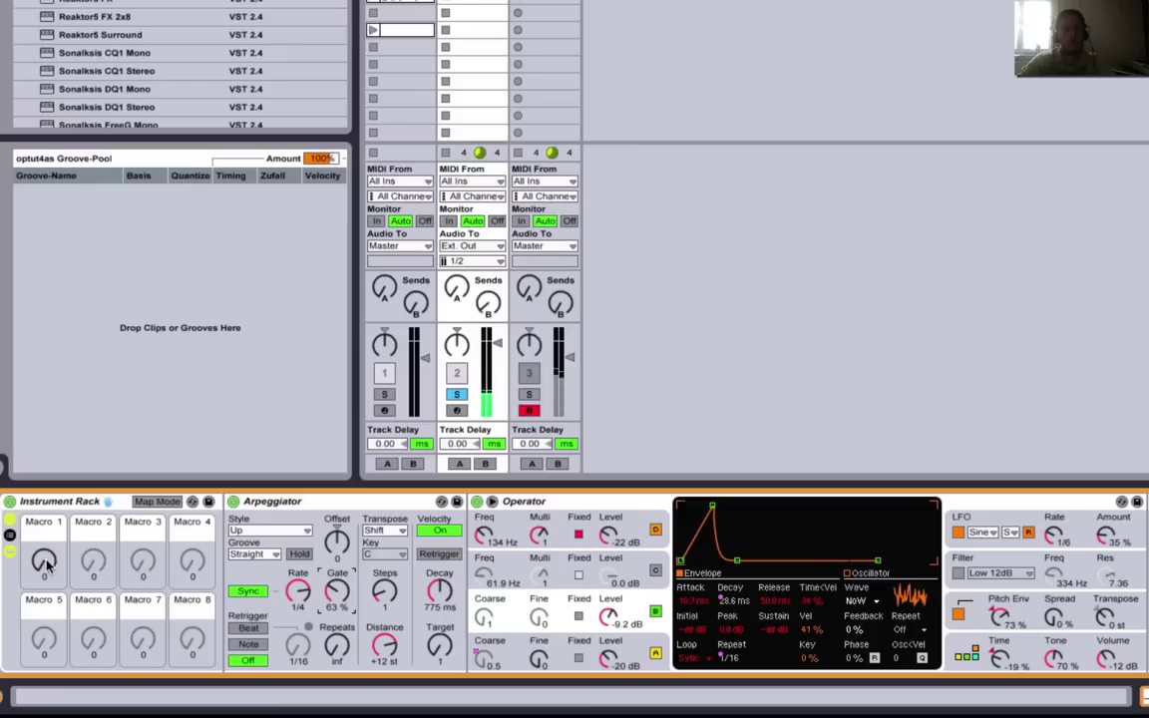
{"action": "left_click_drag", "start_coordinate": [43, 562], "coordinate": [43, 469]}
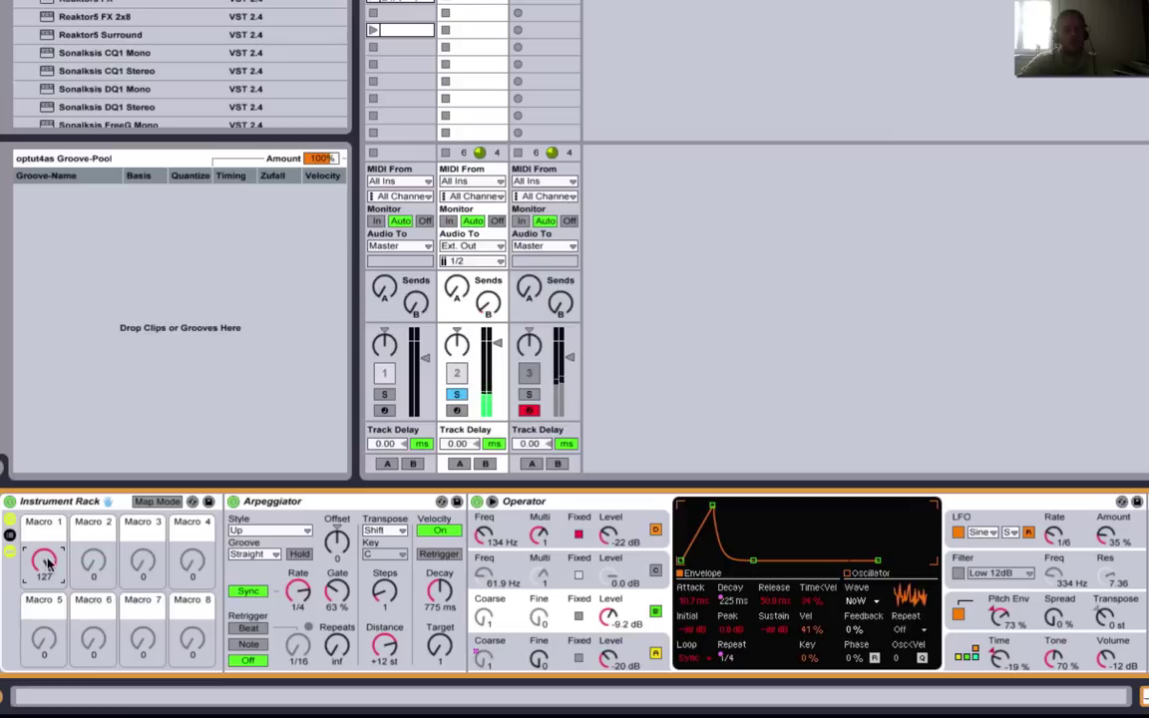
{"action": "left_click_drag", "start_coordinate": [336, 590], "coordinate": [336, 539]}
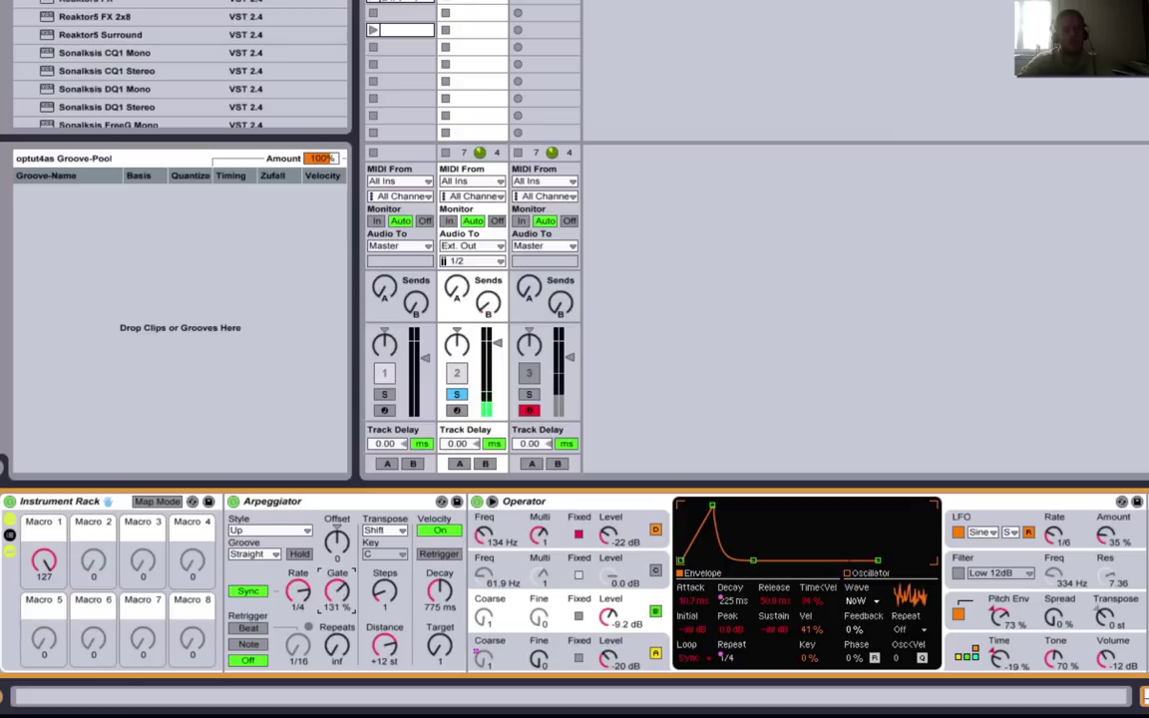
{"action": "left_click_drag", "start_coordinate": [43, 556], "coordinate": [43, 569]}
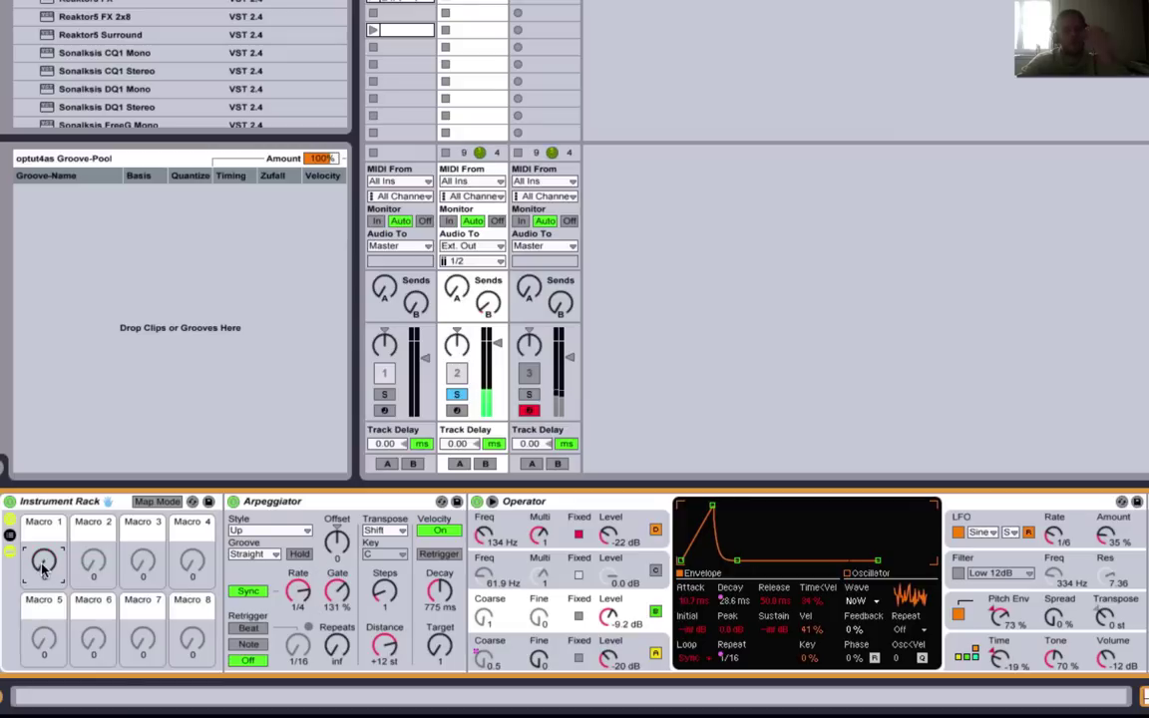
{"action": "left_click_drag", "start_coordinate": [43, 566], "coordinate": [43, 509]}
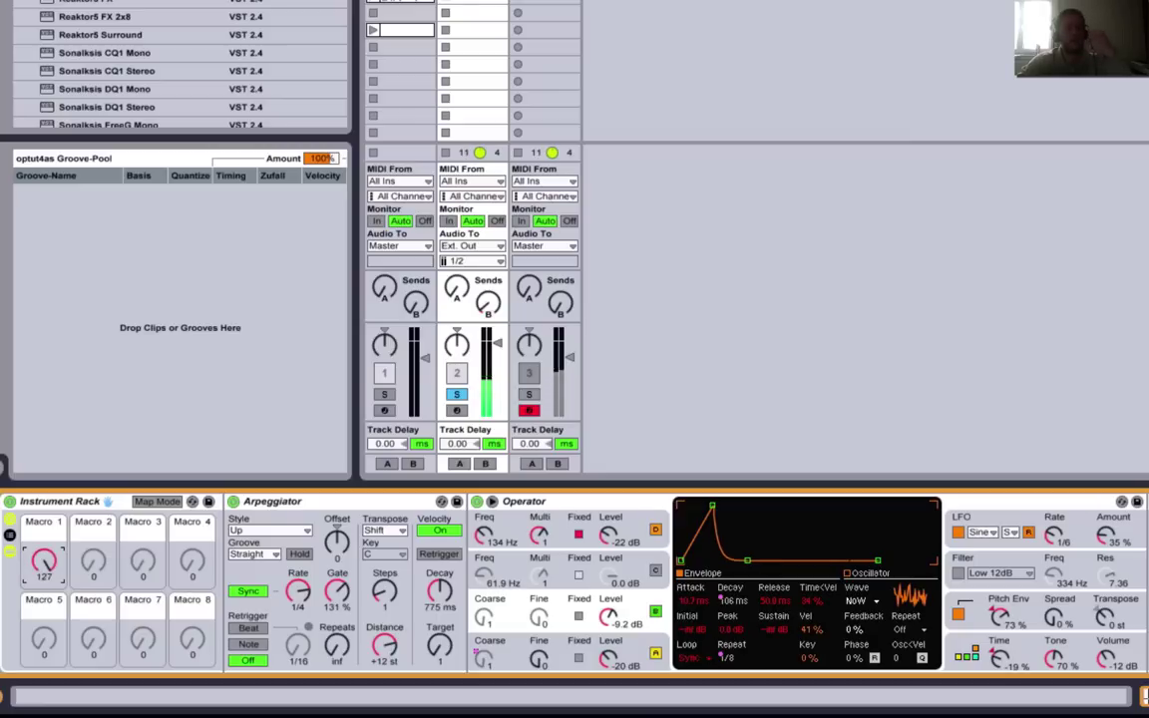
- Enable Glide in Operator's pitch settings with a time of 112 ms and lower Macro 1 to 74 to audition it
{"action": "left_click", "coordinate": [995, 608]}
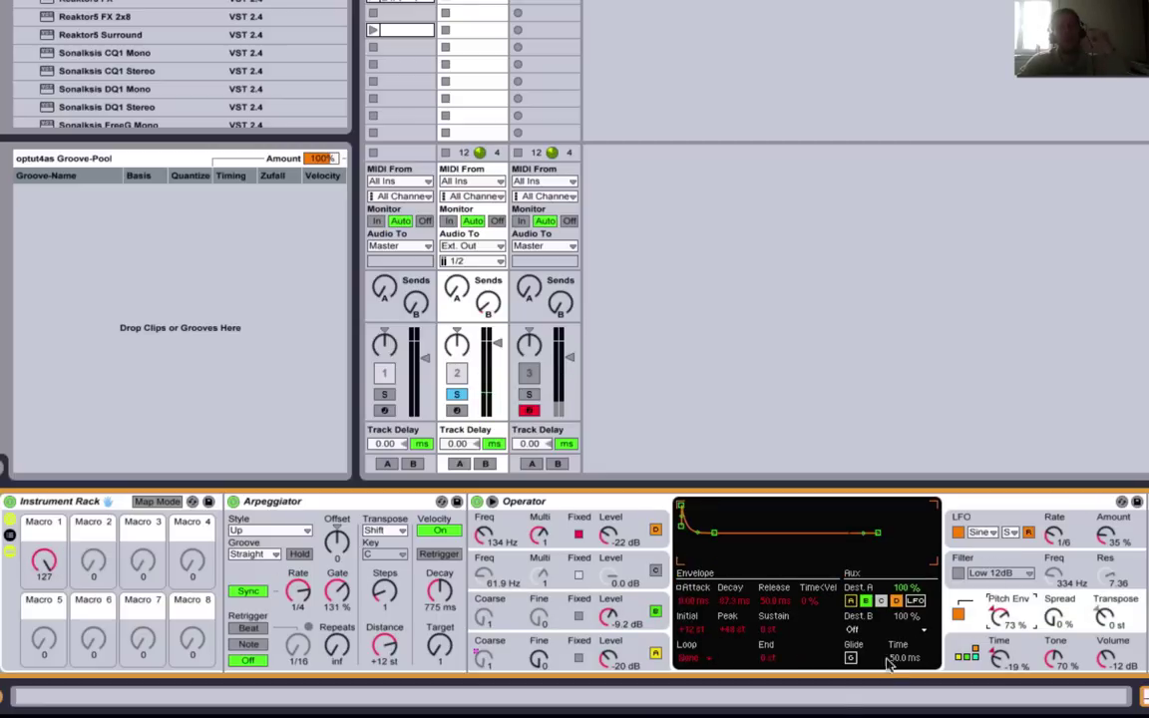
{"action": "left_click", "coordinate": [851, 660]}
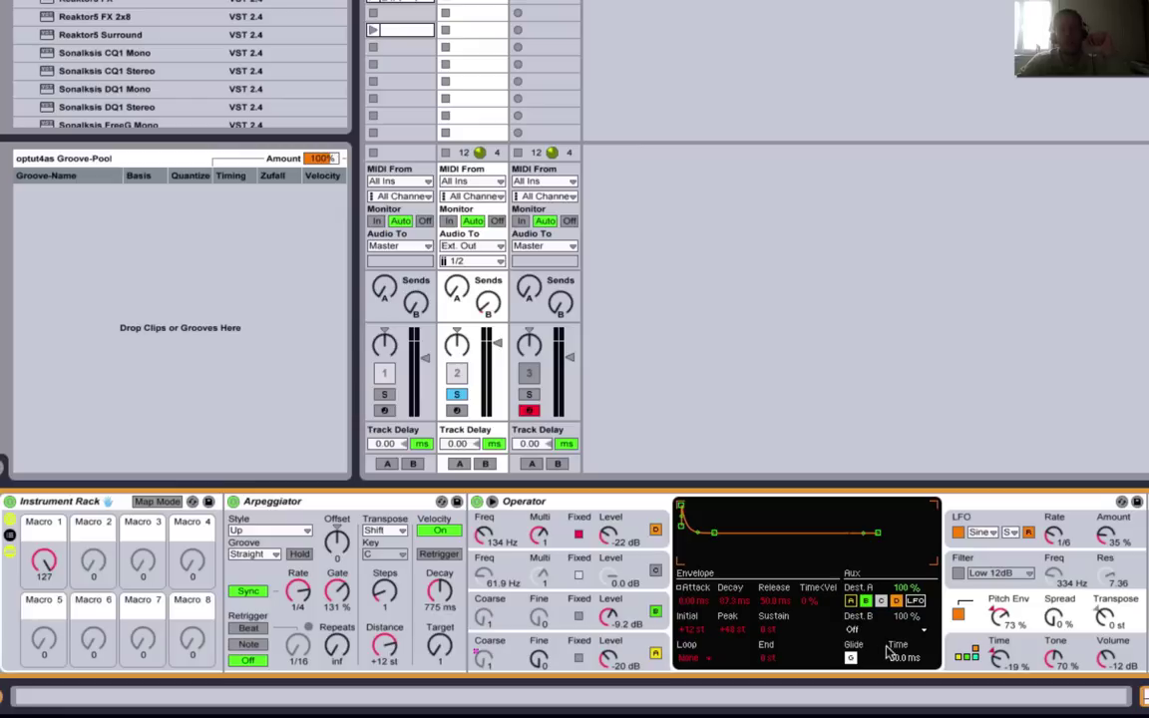
{"action": "left_click_drag", "start_coordinate": [894, 666], "coordinate": [895, 629]}
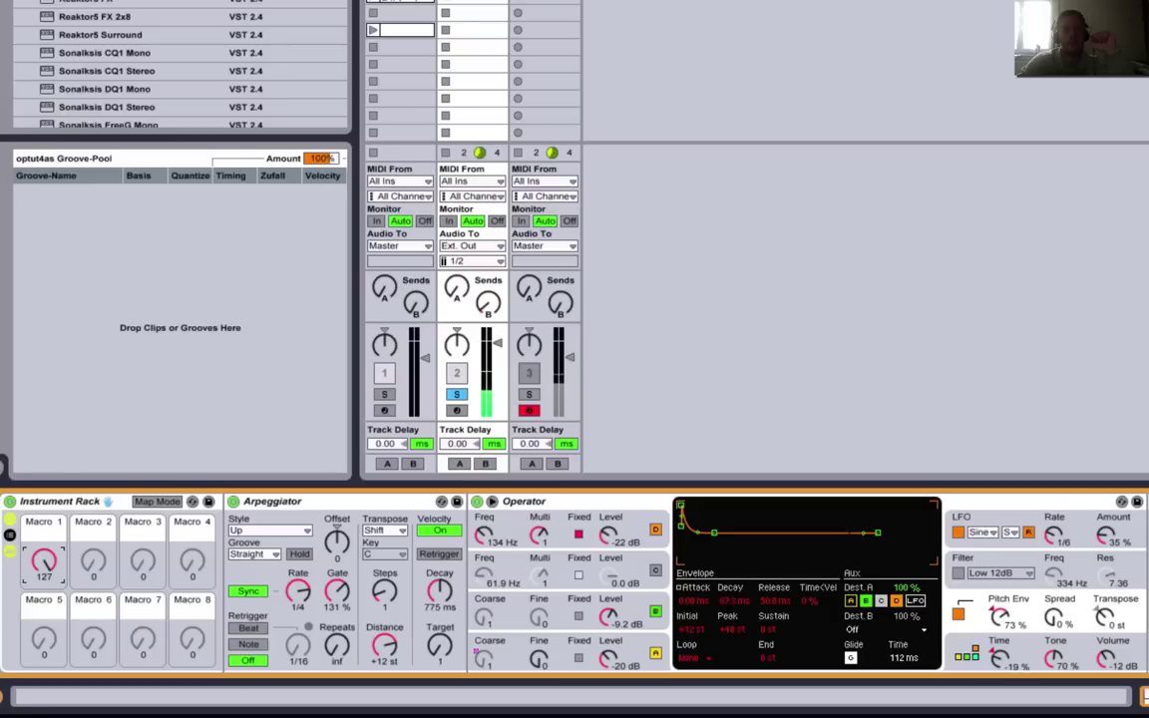
{"action": "left_click_drag", "start_coordinate": [43, 561], "coordinate": [44, 598]}
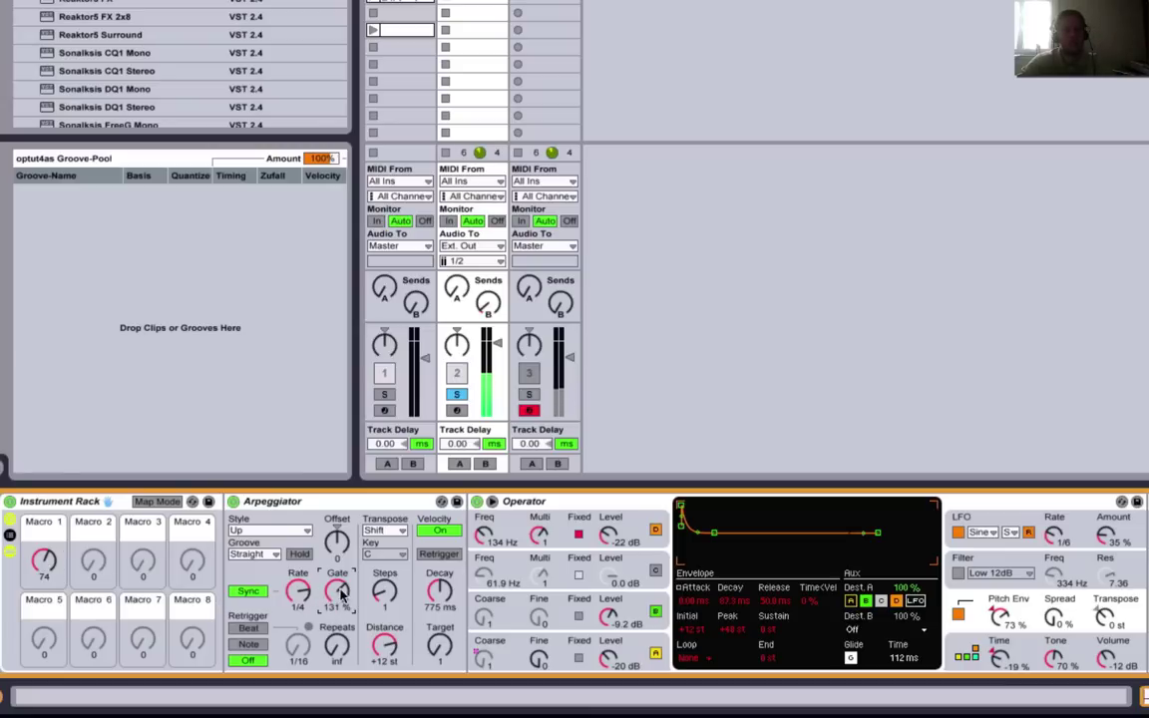
- Set the Arpeggiator gate to 140 % and the glide time to 97.7 ms, bringing Macro 1 down to 0
{"action": "left_click_drag", "start_coordinate": [337, 591], "coordinate": [337, 613]}
{"action": "left_click_drag", "start_coordinate": [43, 560], "coordinate": [43, 579]}
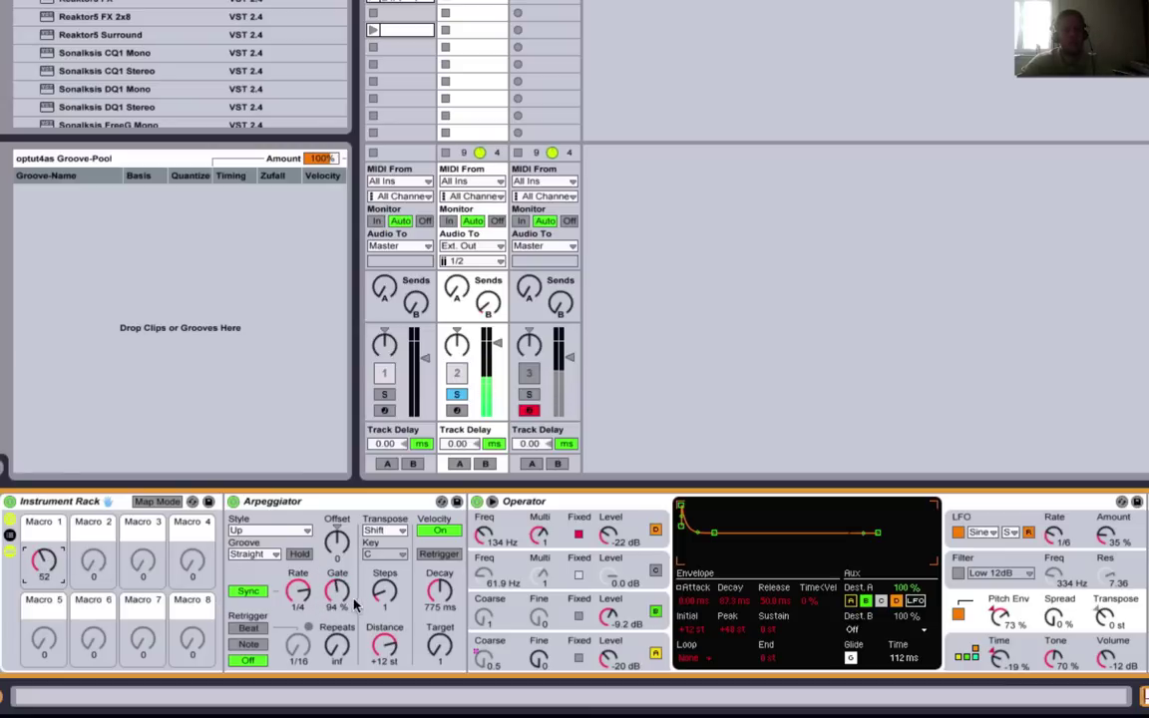
{"action": "left_click_drag", "start_coordinate": [337, 591], "coordinate": [337, 558]}
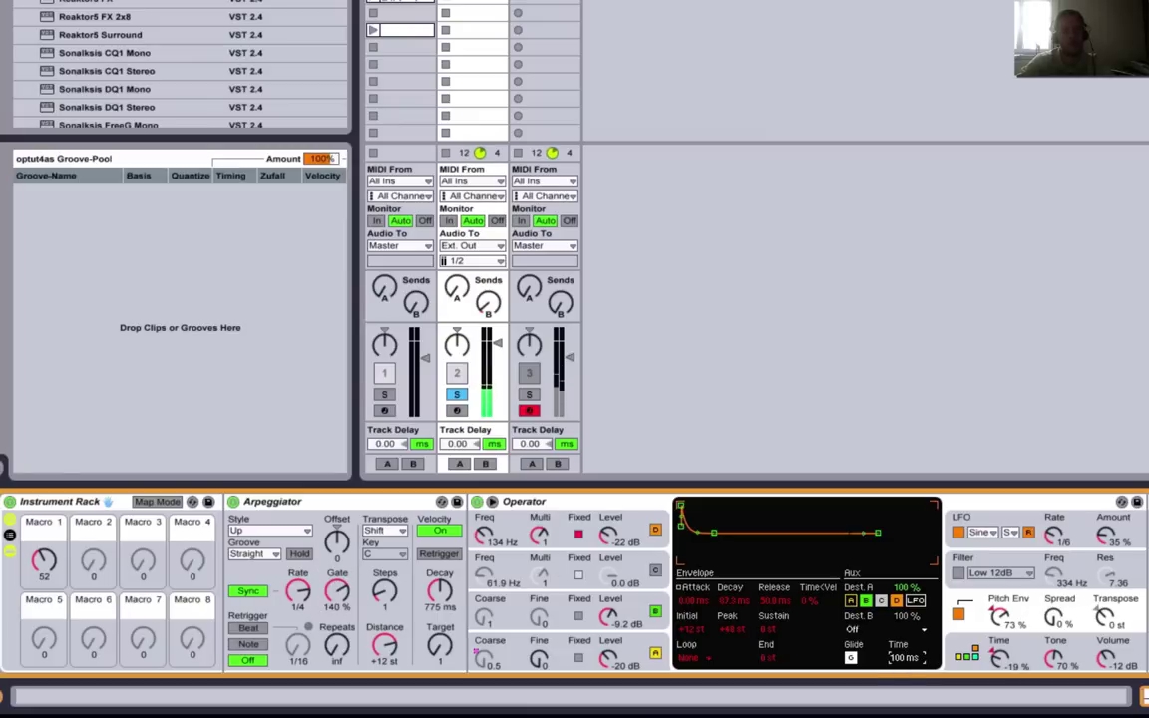
{"action": "left_click_drag", "start_coordinate": [906, 657], "coordinate": [905, 661]}
{"action": "left_click_drag", "start_coordinate": [43, 551], "coordinate": [42, 608]}
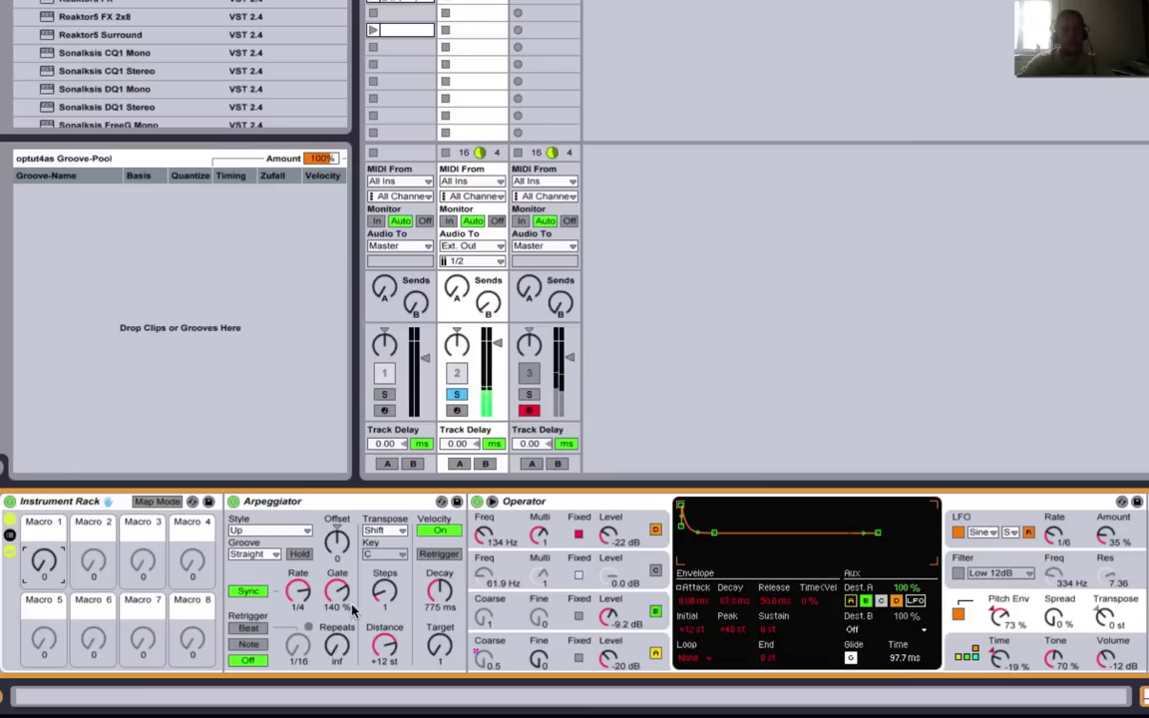
- Lower the Arpeggiator gate to 91 % and turn Macro 1 up to 127 to compare the sound
{"action": "left_click_drag", "start_coordinate": [337, 591], "coordinate": [337, 610]}
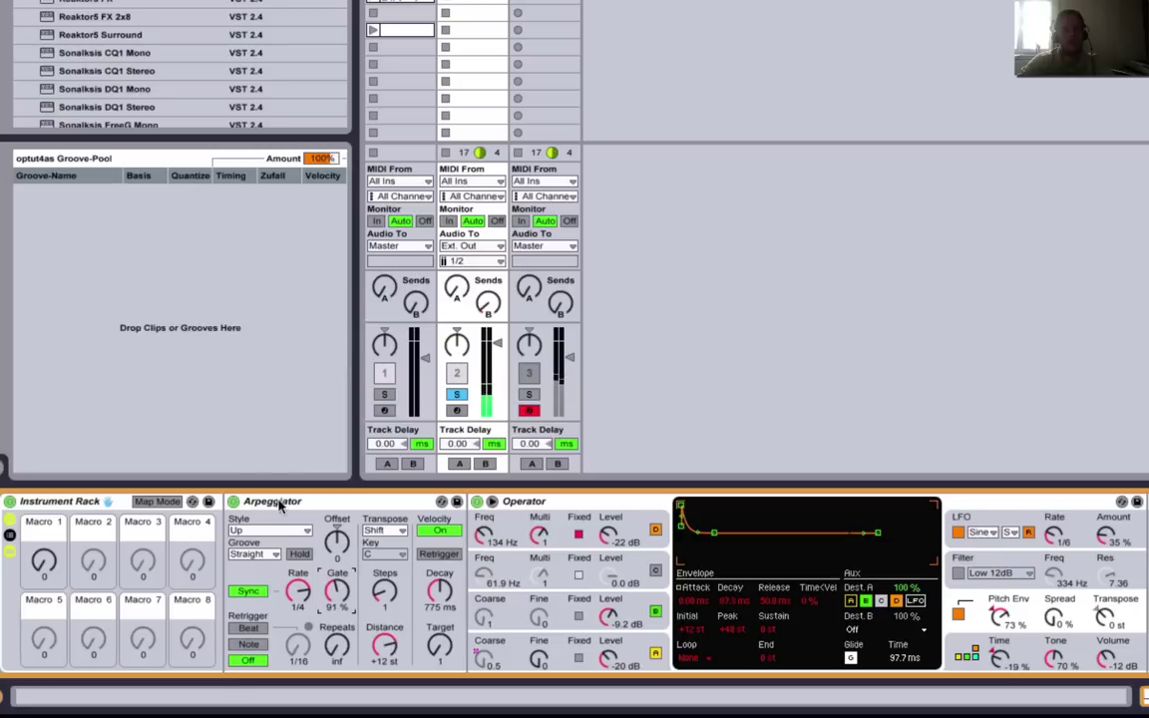
{"action": "left_click", "coordinate": [43, 559]}
{"action": "mouse_move", "coordinate": [43, 559]}
{"action": "left_mouse_down"}
{"action": "mouse_move", "coordinate": [45, 539]}
{"action": "mouse_move", "coordinate": [49, 564]}
{"action": "left_mouse_up"}
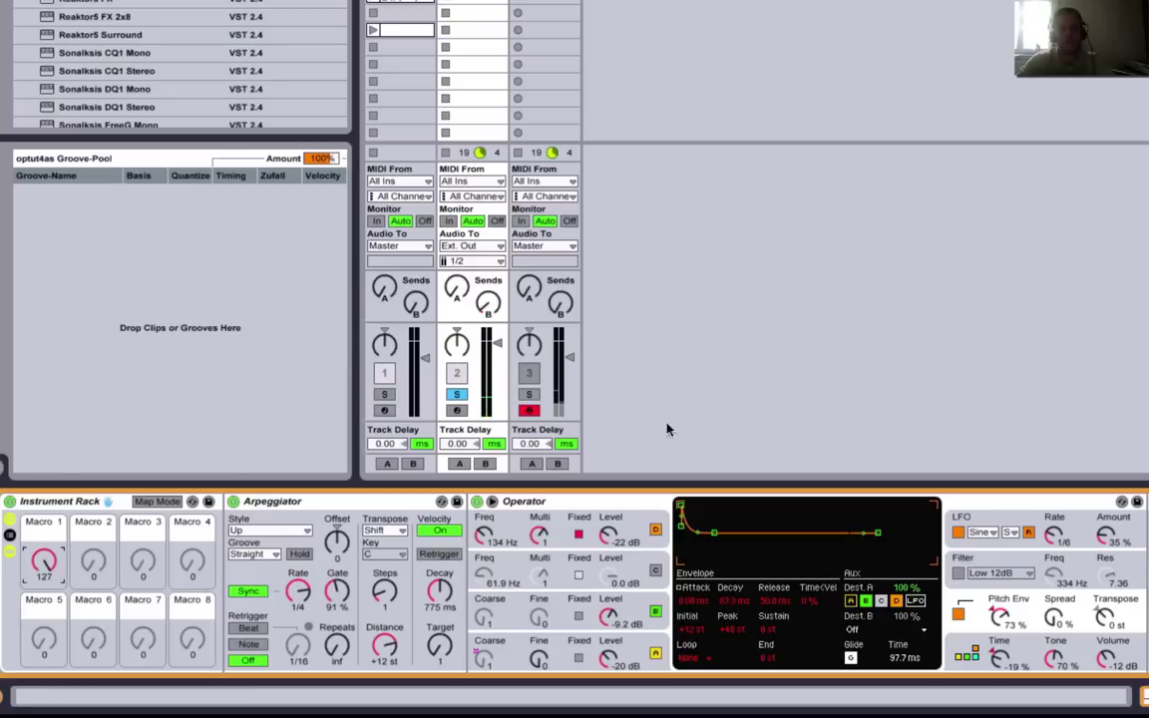
- Enable oscillator C in Operator and map its envelope repeat rate to Macro 1
{"action": "left_click", "coordinate": [569, 562]}
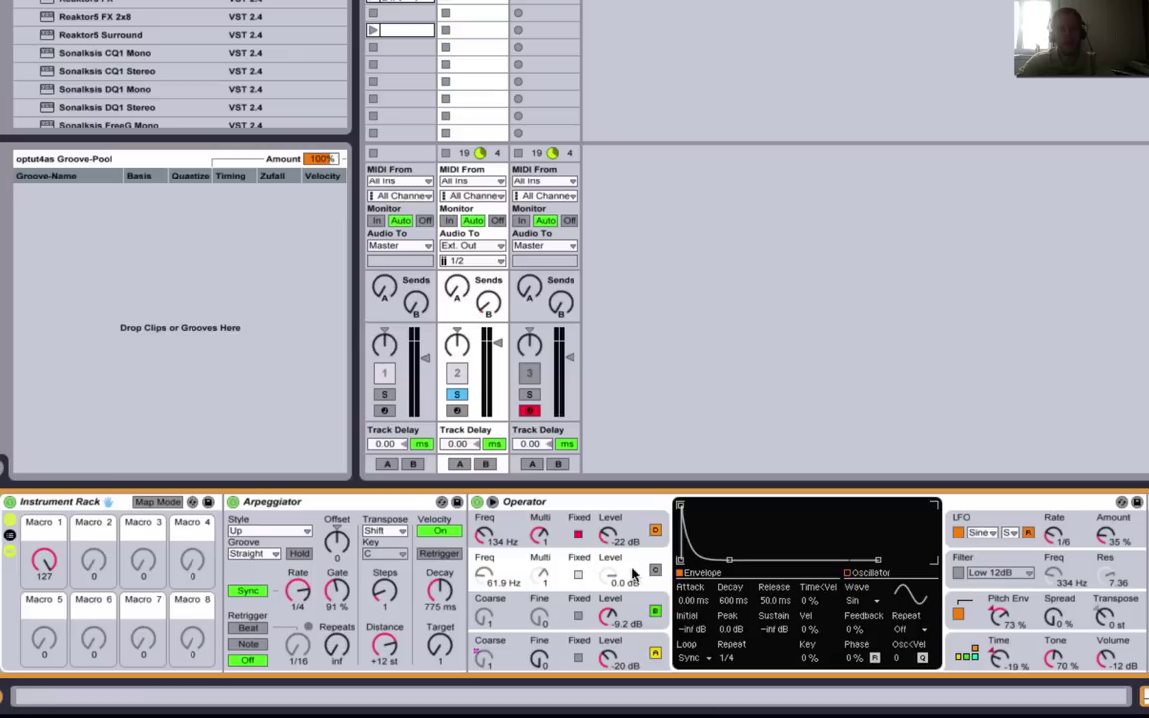
{"action": "right_click", "coordinate": [734, 662]}
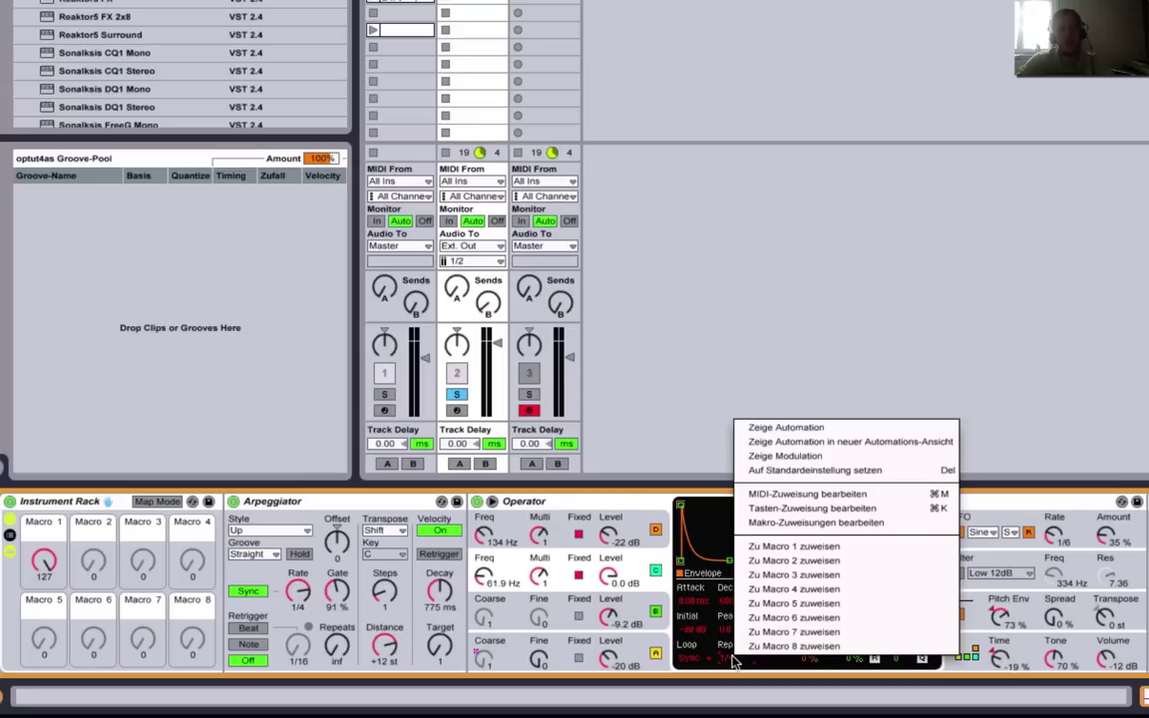
{"action": "left_click", "coordinate": [778, 547]}
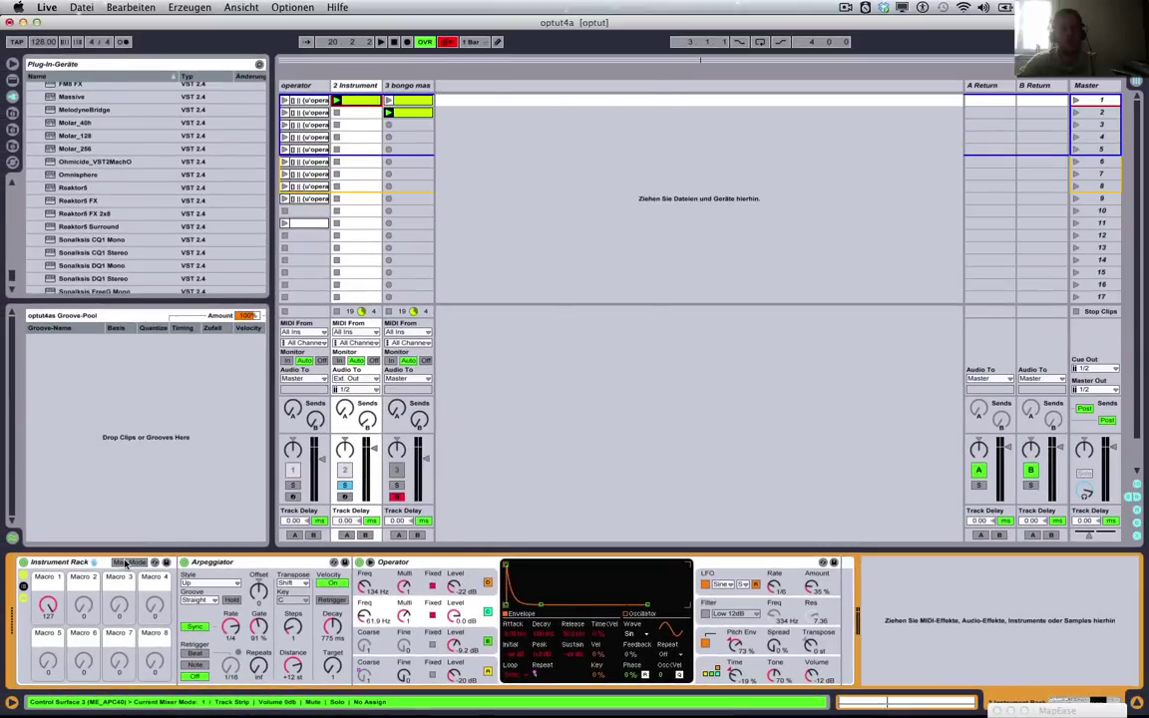
- Restrict oscillator C's mapped envelope retrigger rate to a minimum of 1/4 and a maximum of 1
{"action": "left_click", "coordinate": [128, 563]}
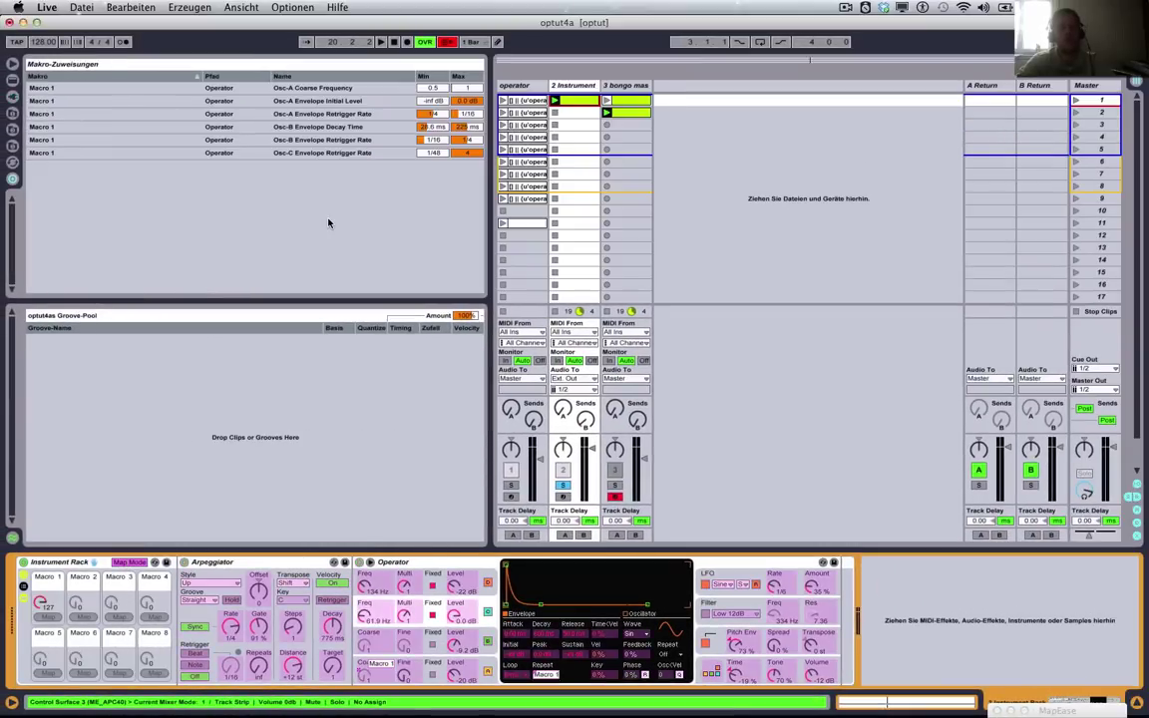
{"action": "left_click_drag", "start_coordinate": [432, 153], "coordinate": [432, 139]}
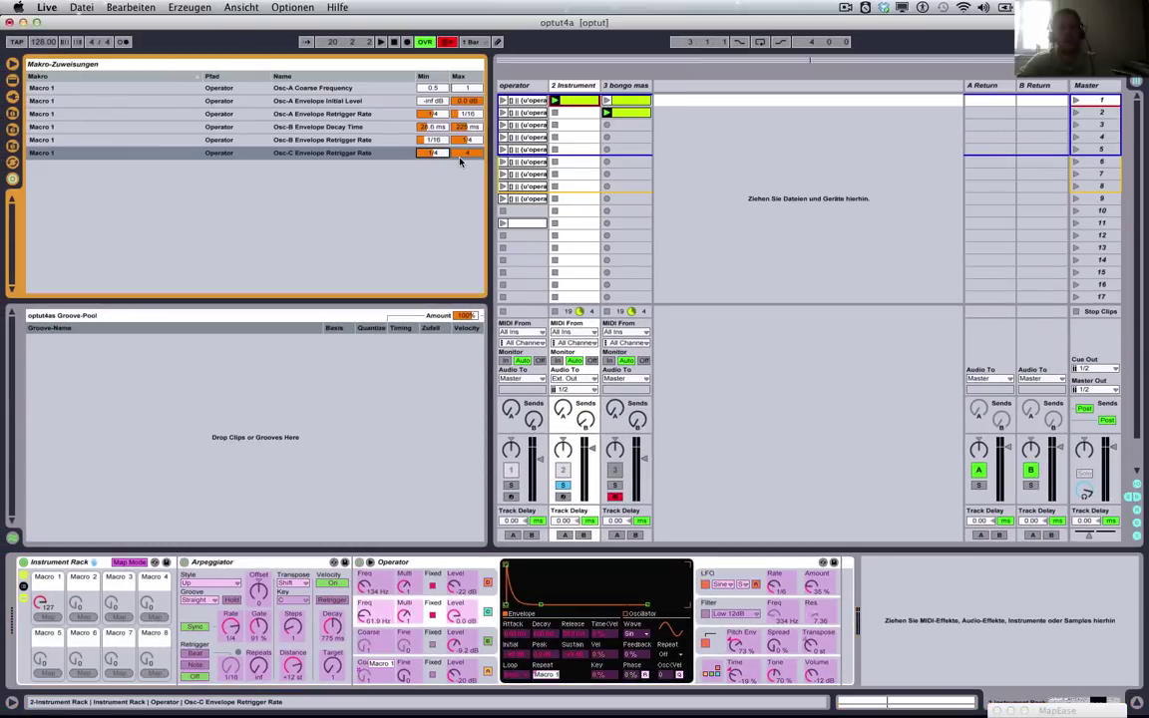
{"action": "left_click_drag", "start_coordinate": [460, 156], "coordinate": [460, 180]}
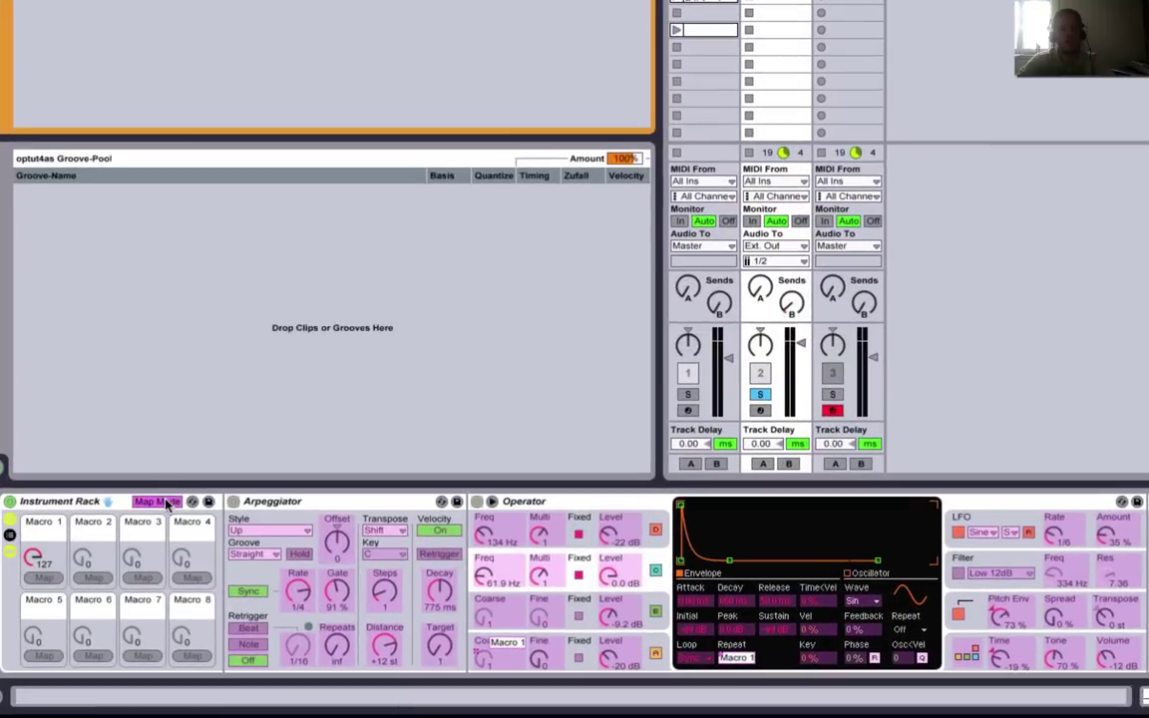
{"action": "left_click", "coordinate": [128, 562]}
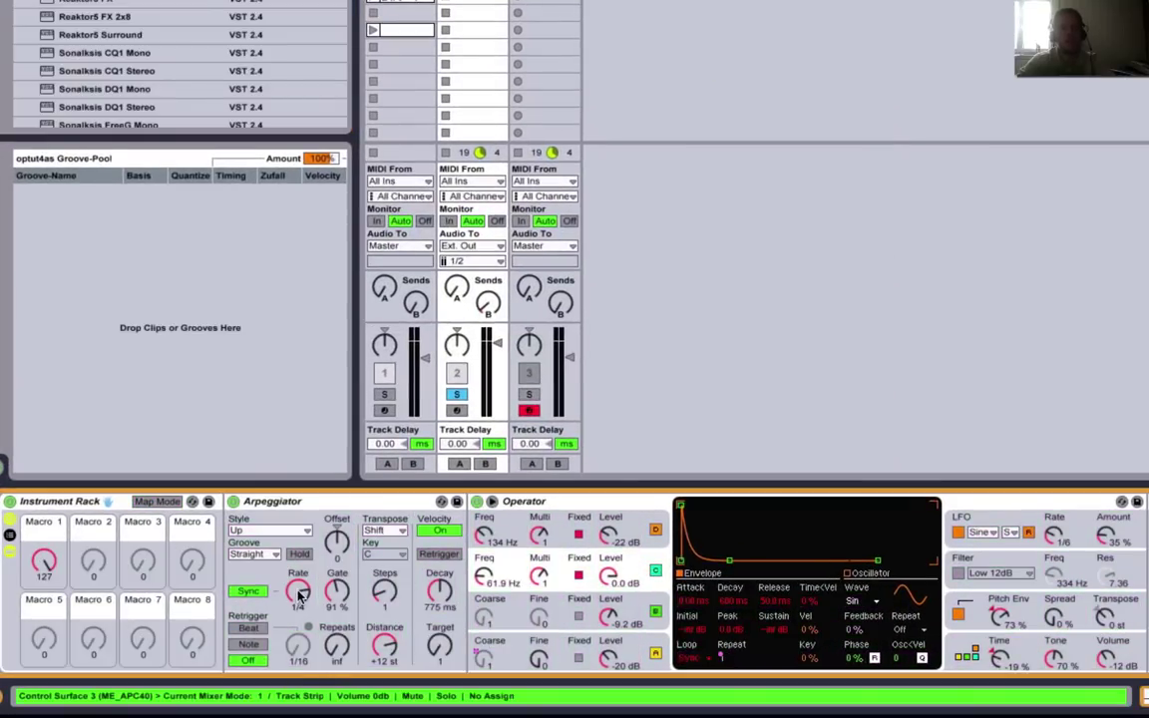
{"action": "left_click", "coordinate": [733, 663]}
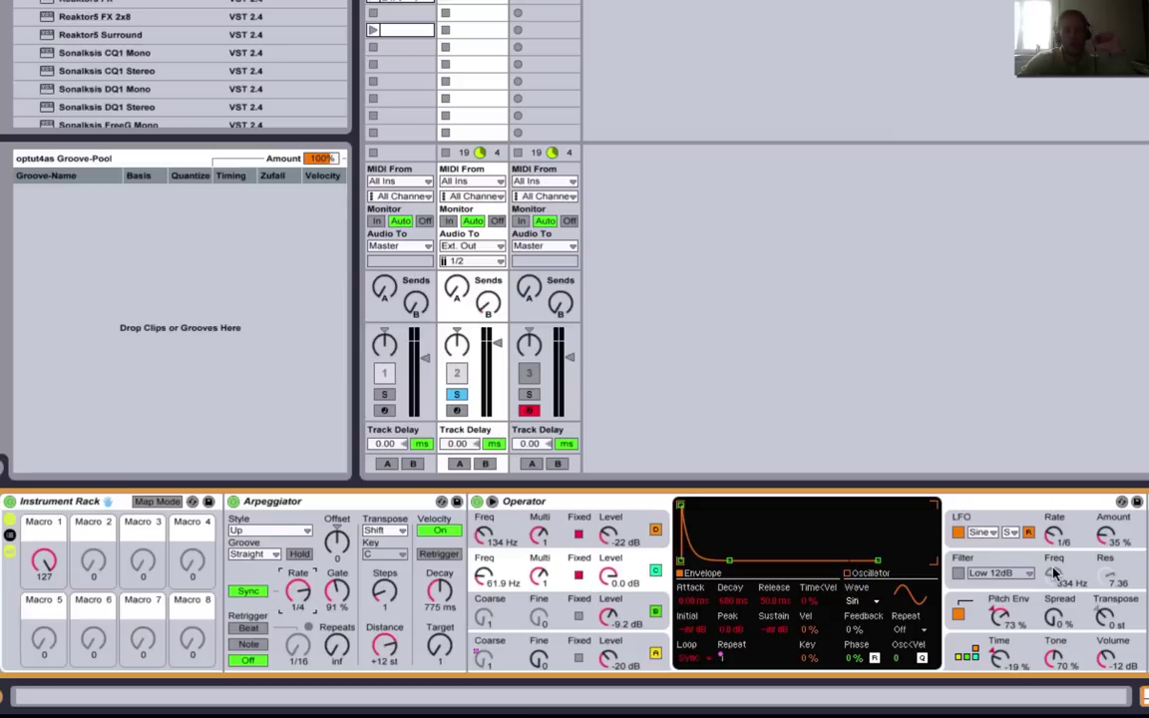
- Map the decay slope of Operator's pitch envelope to Macro 1
{"action": "left_click", "coordinate": [961, 607]}
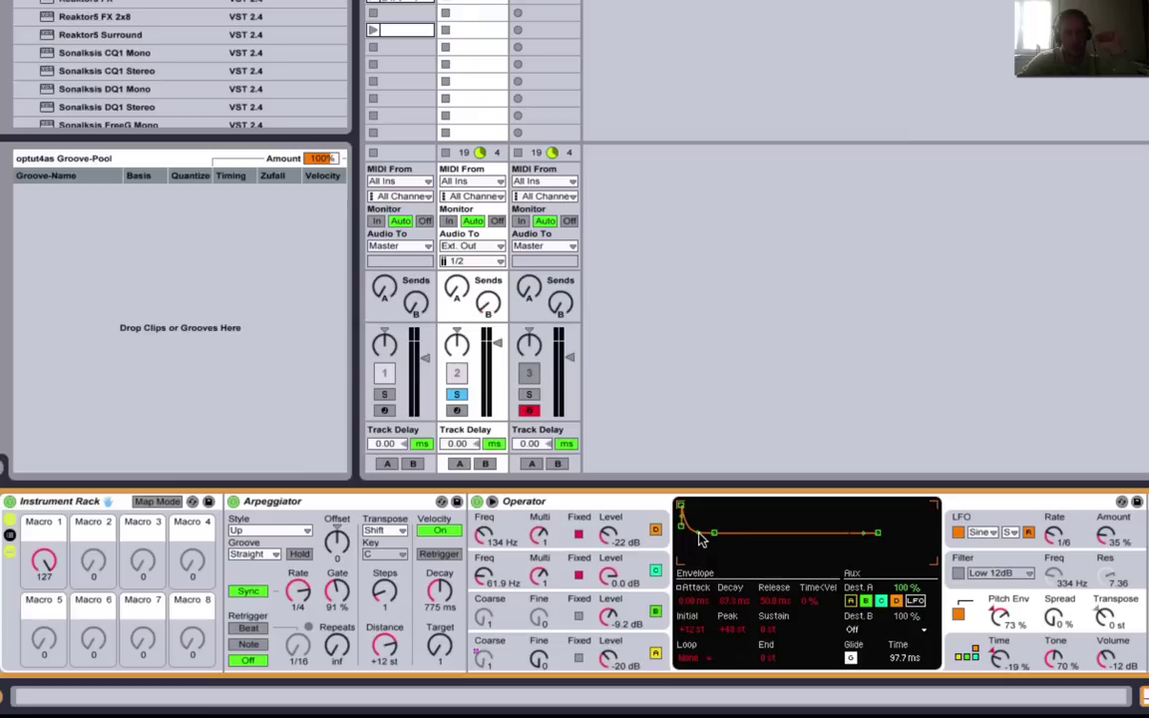
{"action": "left_click", "coordinate": [699, 539]}
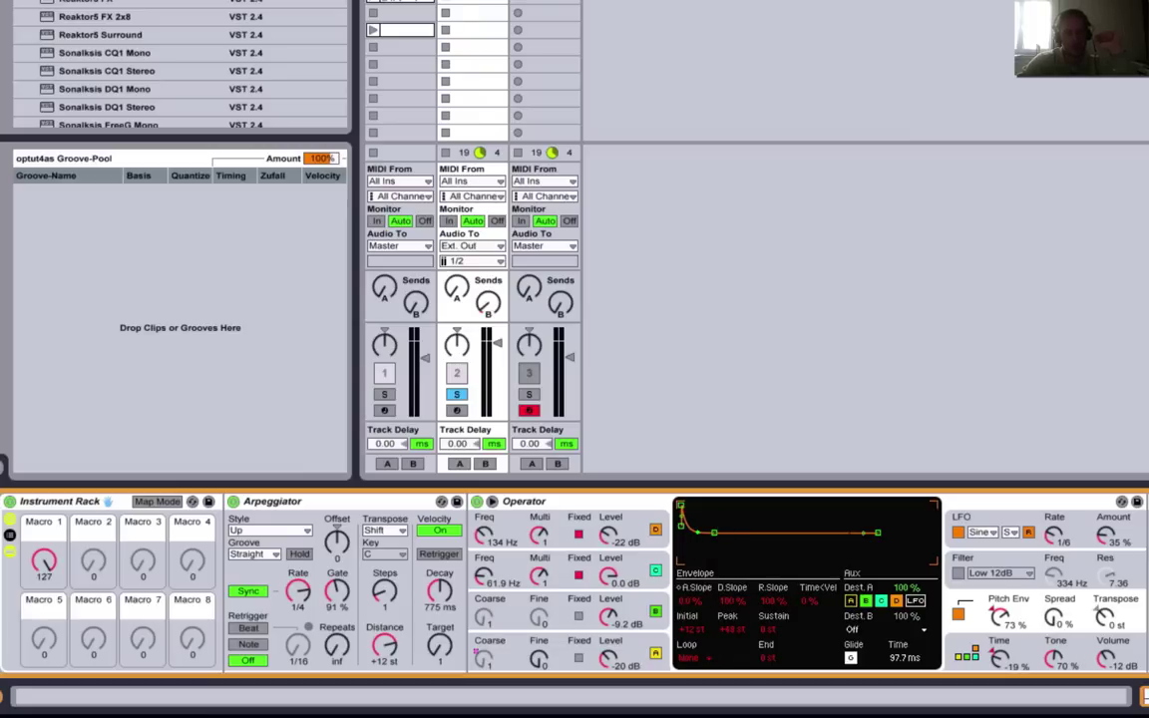
{"action": "right_click", "coordinate": [733, 604]}
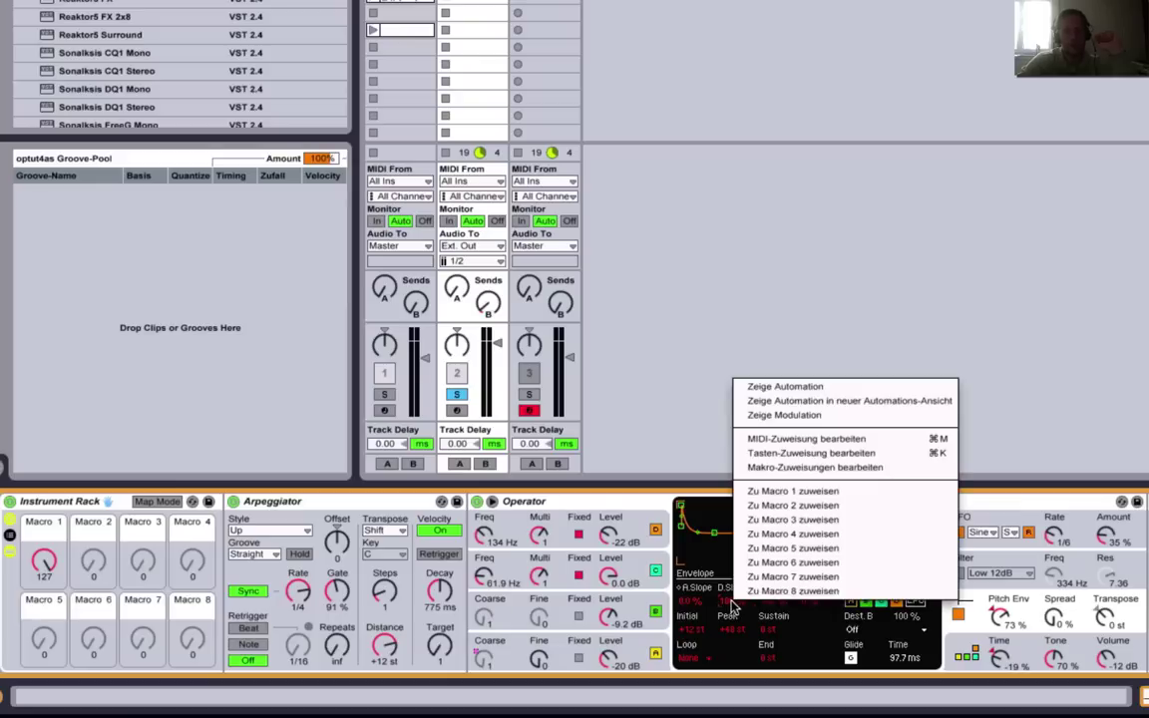
{"action": "left_click", "coordinate": [811, 493]}
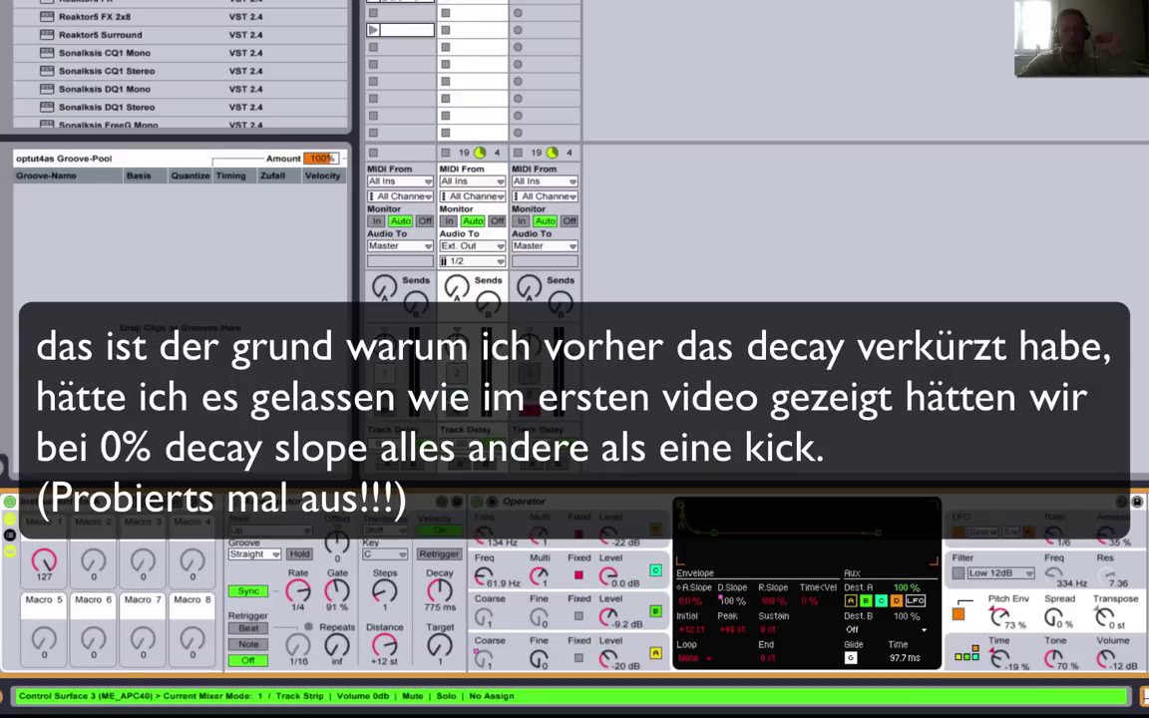
- Invert the mapped pitch envelope decay slope range, with a minimum of 100 % and a maximum of 0 %
{"action": "left_click", "coordinate": [165, 501]}
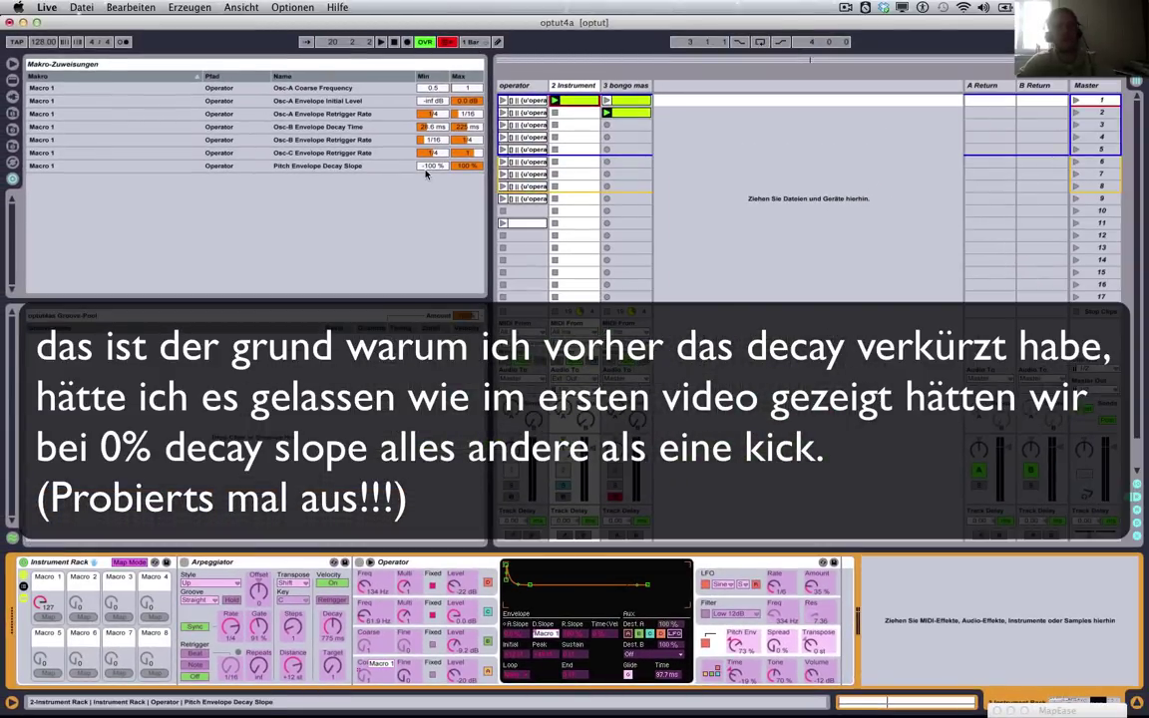
{"action": "left_click_drag", "start_coordinate": [432, 165], "coordinate": [378, 150]}
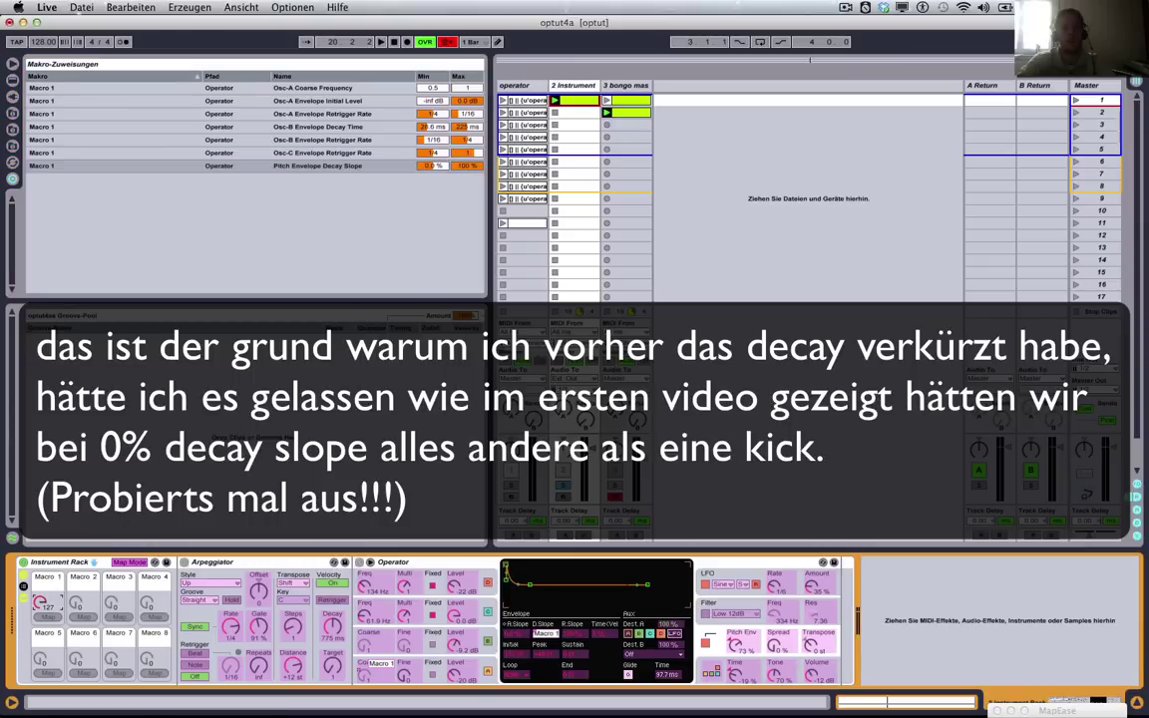
{"action": "left_click", "coordinate": [431, 167]}
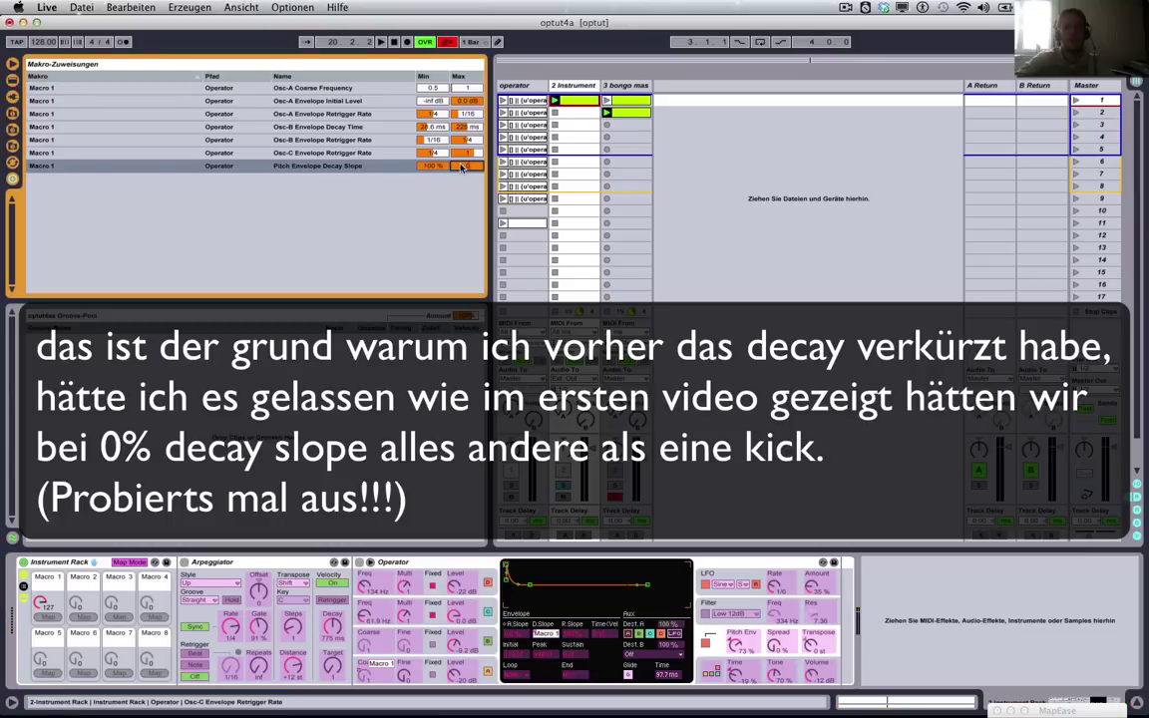
{"action": "left_click", "coordinate": [462, 167]}
{"action": "left_click", "coordinate": [145, 563]}
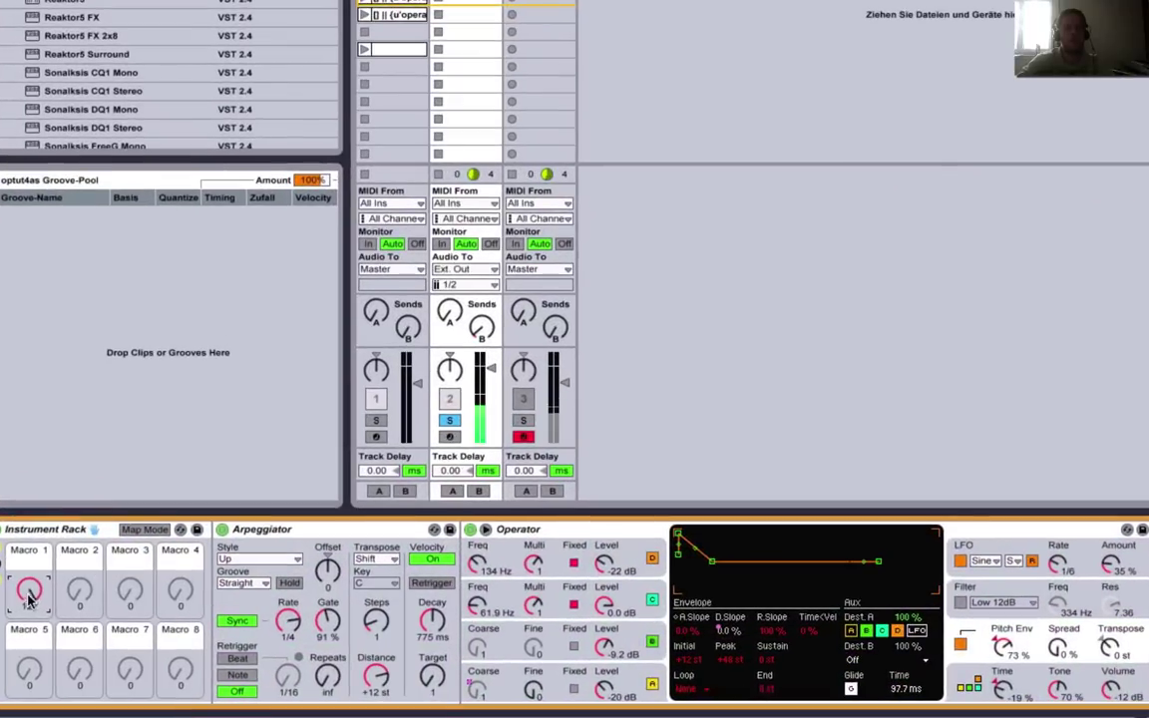
- Sweep Macro 1 repeatedly between 0 and 127 to audition the decay slope mapping, ending at 0
{"action": "mouse_move", "coordinate": [30, 596]}
{"action": "left_mouse_down"}
{"action": "mouse_move", "coordinate": [25, 544]}
{"action": "mouse_move", "coordinate": [27, 597]}
{"action": "left_mouse_up"}
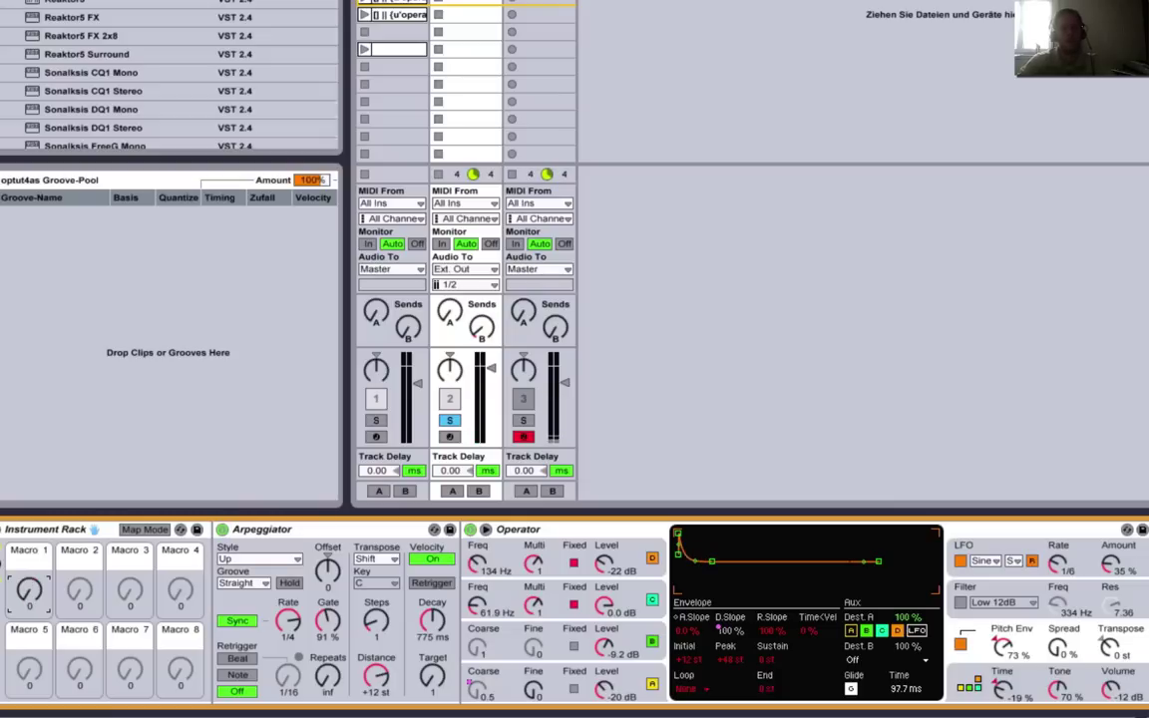
{"action": "left_click_drag", "start_coordinate": [27, 597], "coordinate": [27, 558]}
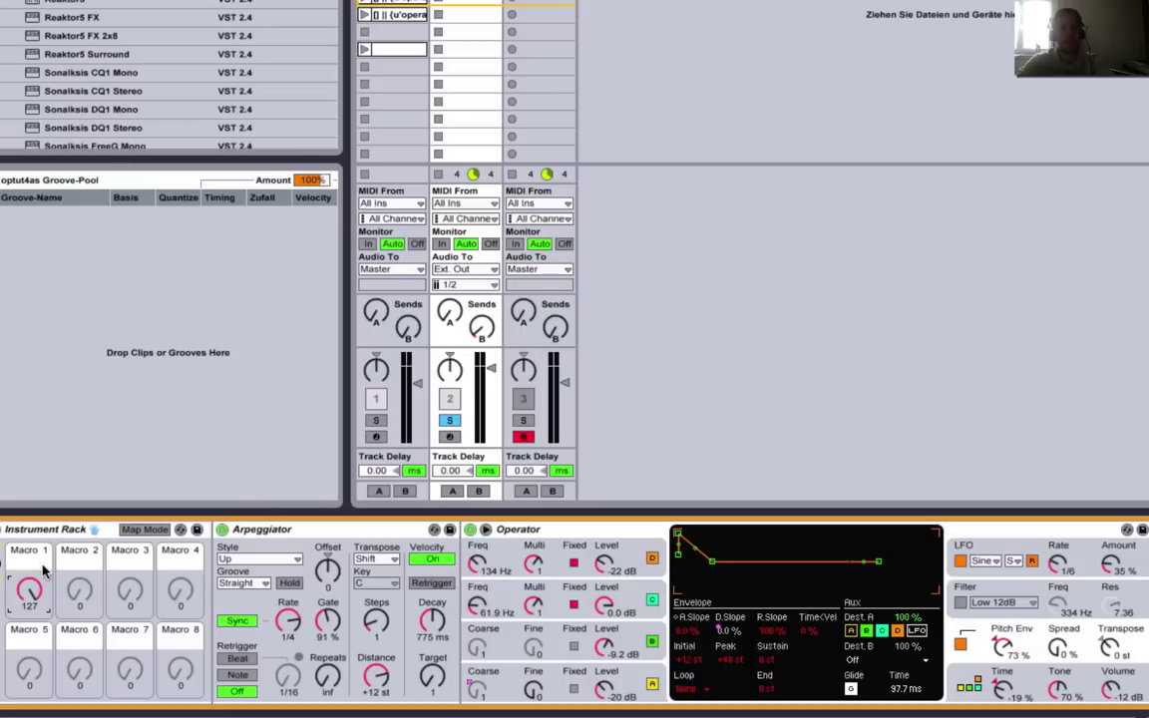
{"action": "left_click_drag", "start_coordinate": [28, 596], "coordinate": [28, 638]}
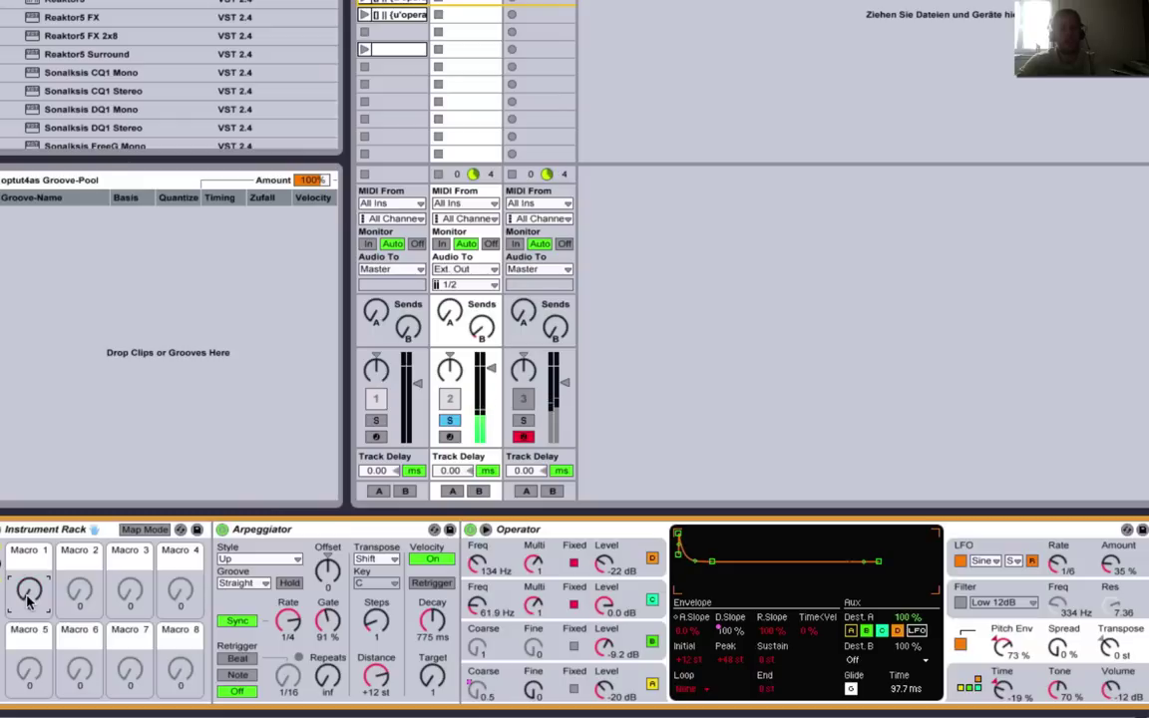
{"action": "left_click_drag", "start_coordinate": [28, 593], "coordinate": [28, 559]}
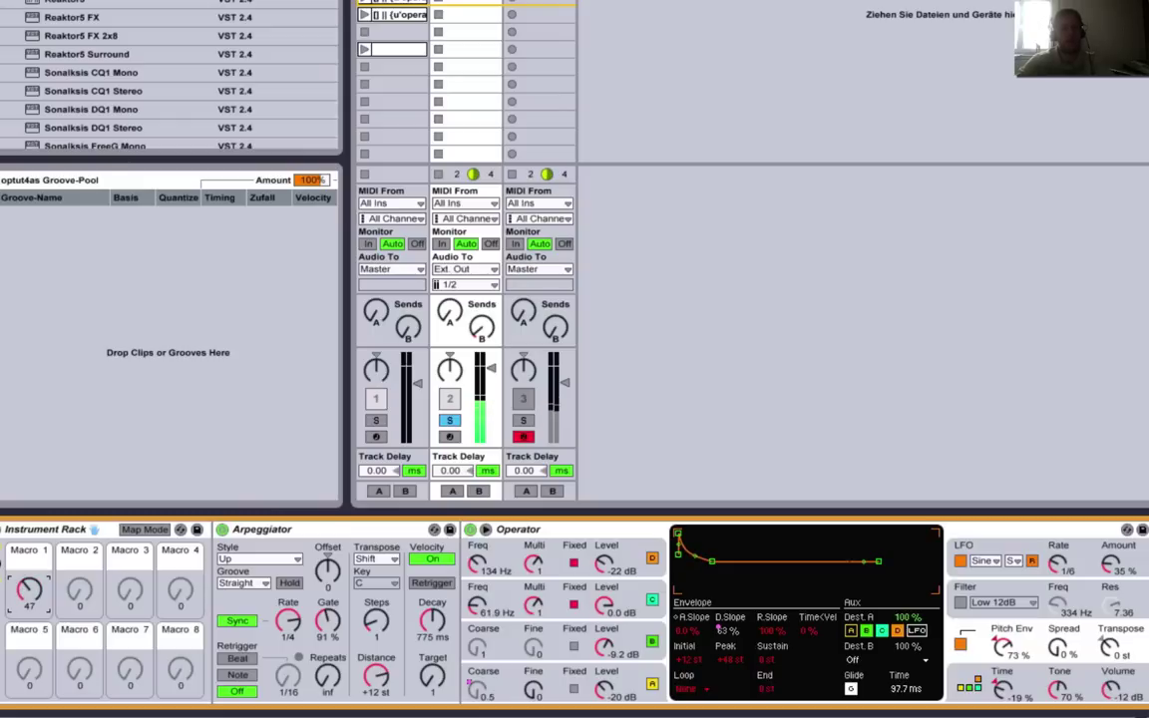
{"action": "left_click_drag", "start_coordinate": [28, 559], "coordinate": [28, 524]}
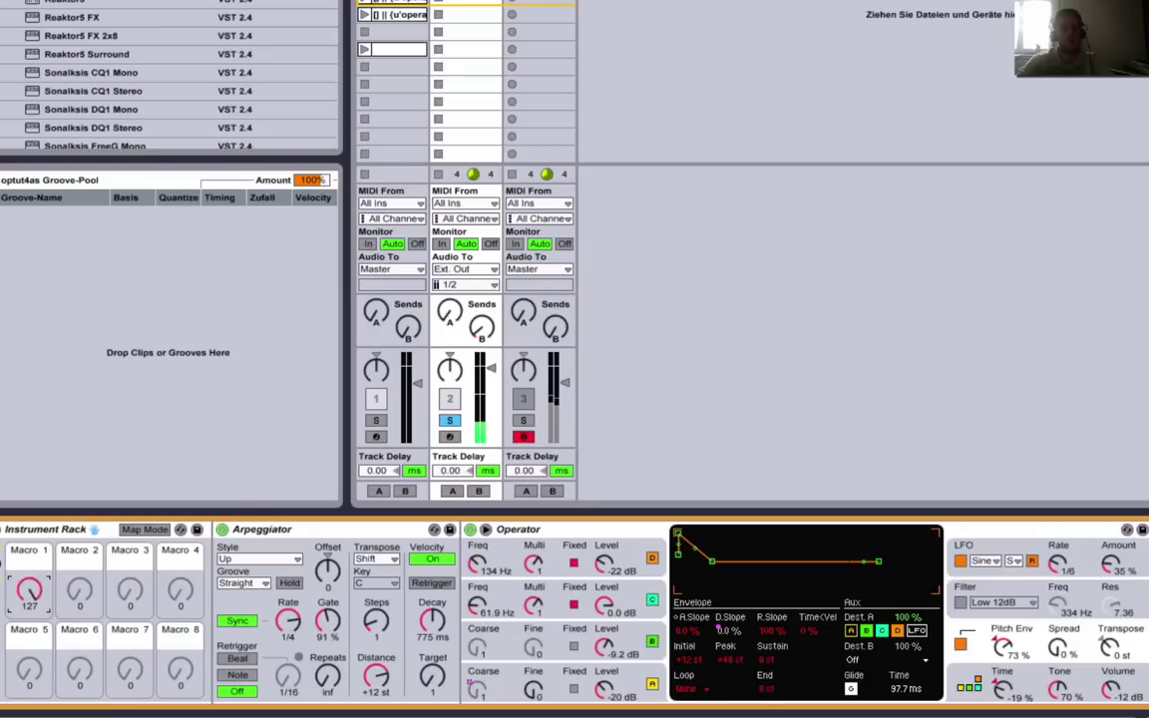
{"action": "left_click_drag", "start_coordinate": [28, 523], "coordinate": [28, 714]}
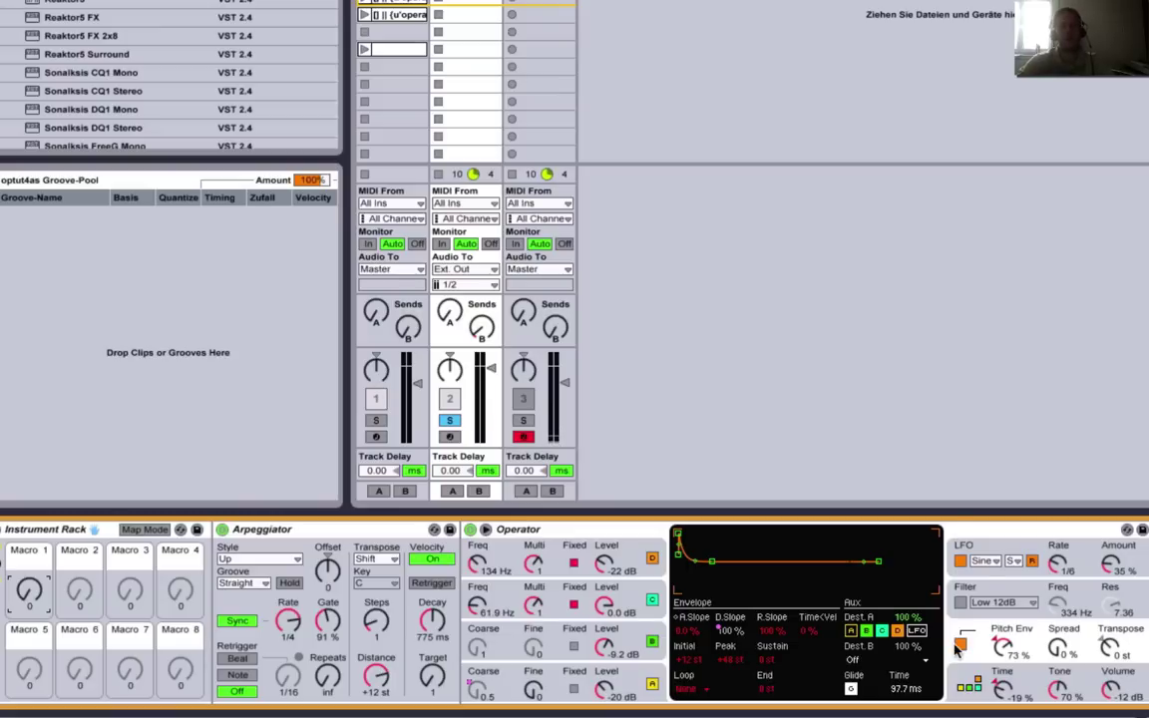
- Enable Operator's filter and choose the Low SVF filter type
{"action": "left_click", "coordinate": [960, 603]}
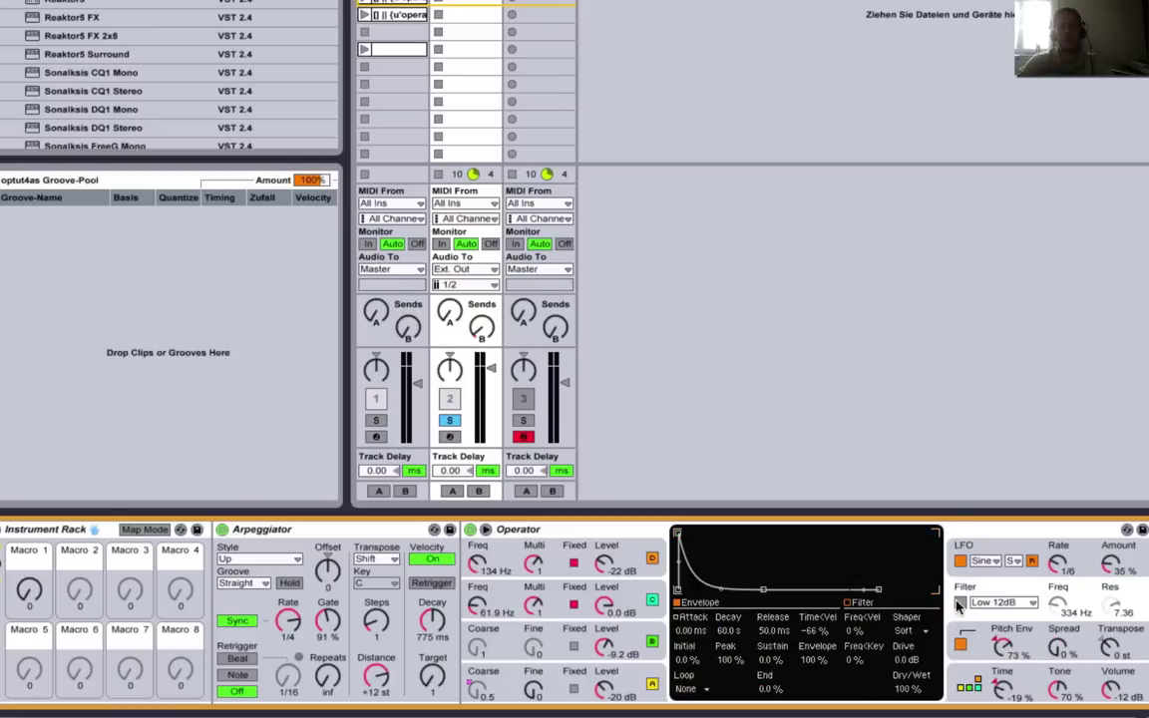
{"action": "left_click", "coordinate": [959, 602]}
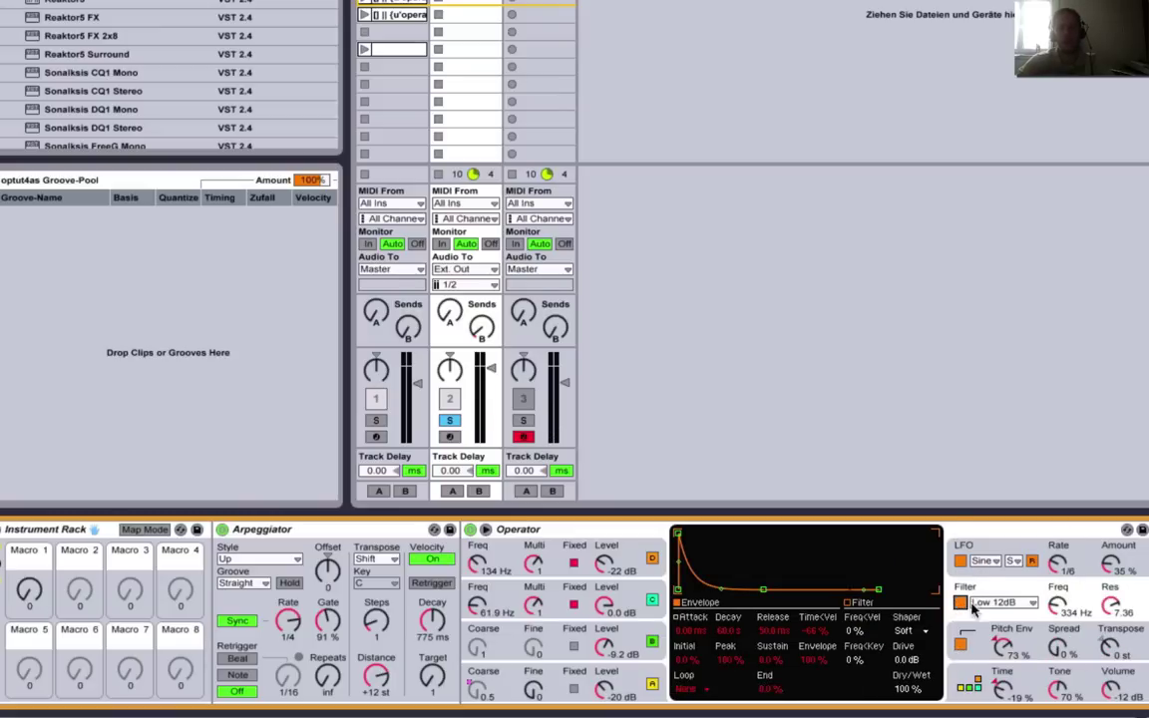
{"action": "left_click", "coordinate": [1000, 603]}
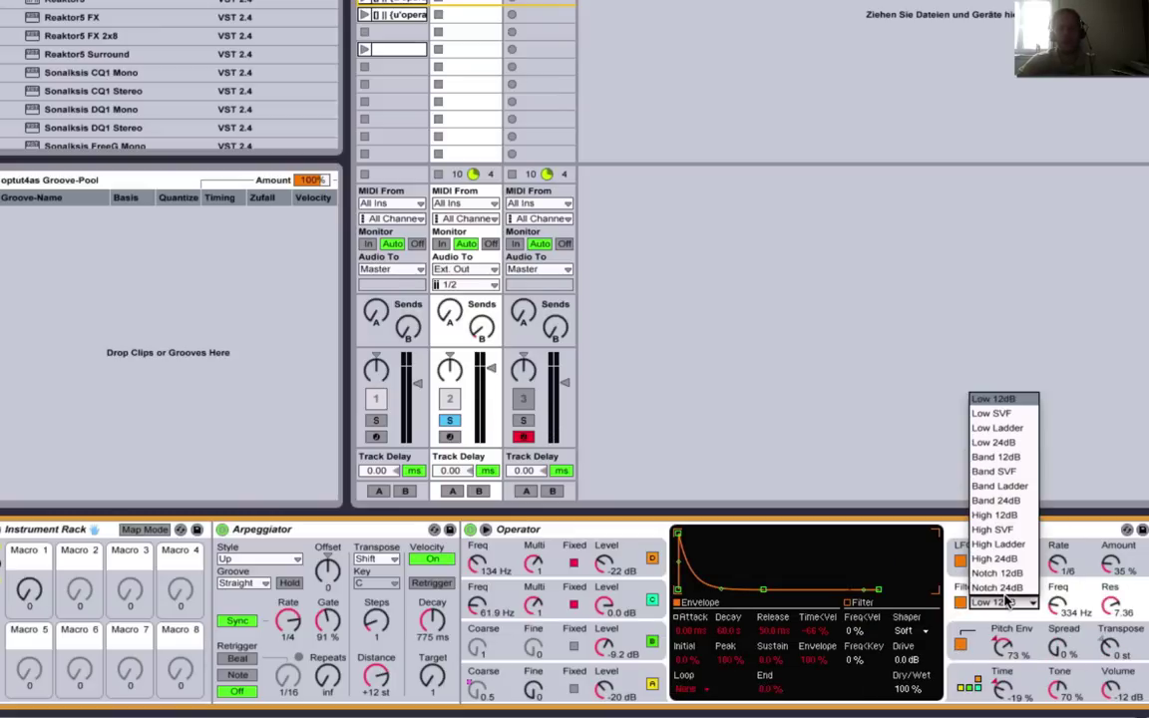
{"action": "left_click", "coordinate": [1004, 414]}
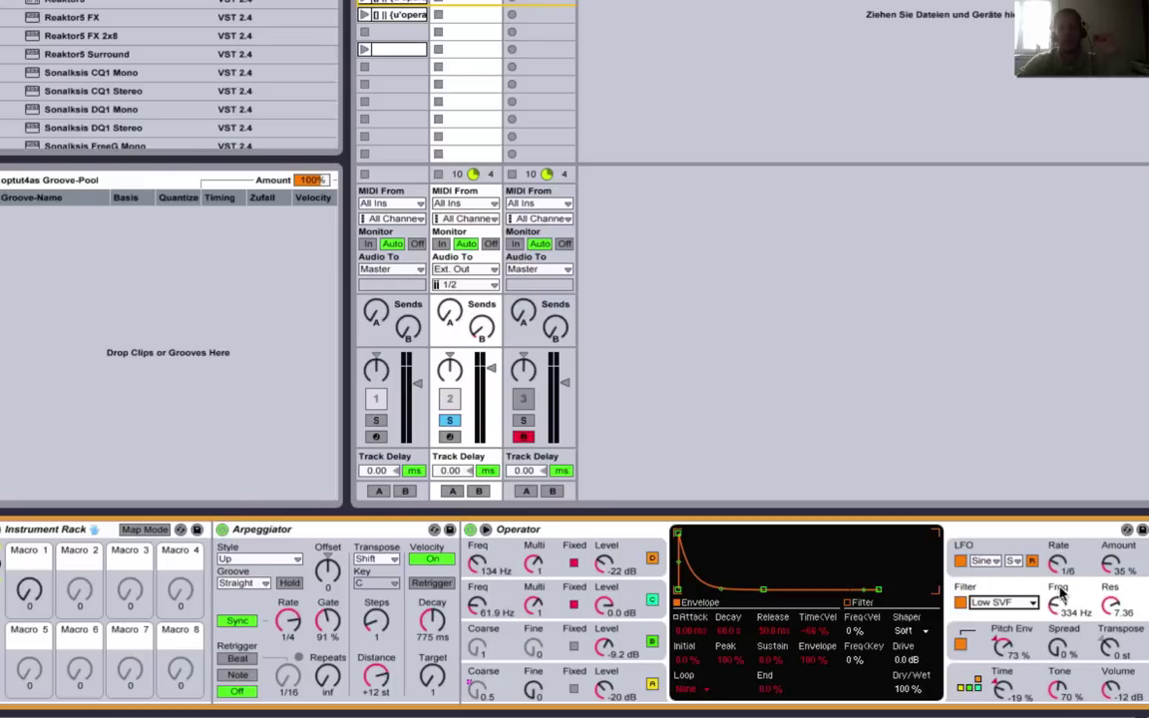
- Set the filter resonance to 8.70 and shorten the filter envelope decay to 13.9 s
{"action": "left_click", "coordinate": [1114, 606]}
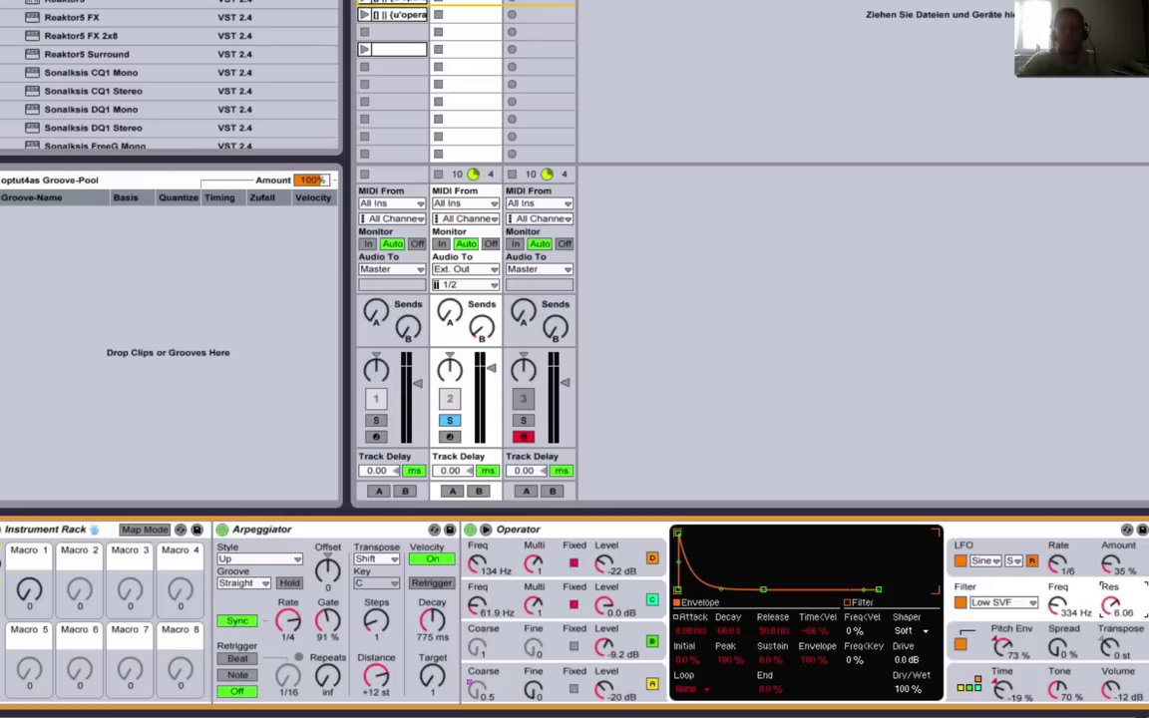
{"action": "mouse_move", "coordinate": [1115, 605]}
{"action": "left_mouse_down"}
{"action": "mouse_move", "coordinate": [1114, 626]}
{"action": "mouse_move", "coordinate": [1114, 599]}
{"action": "left_mouse_up"}
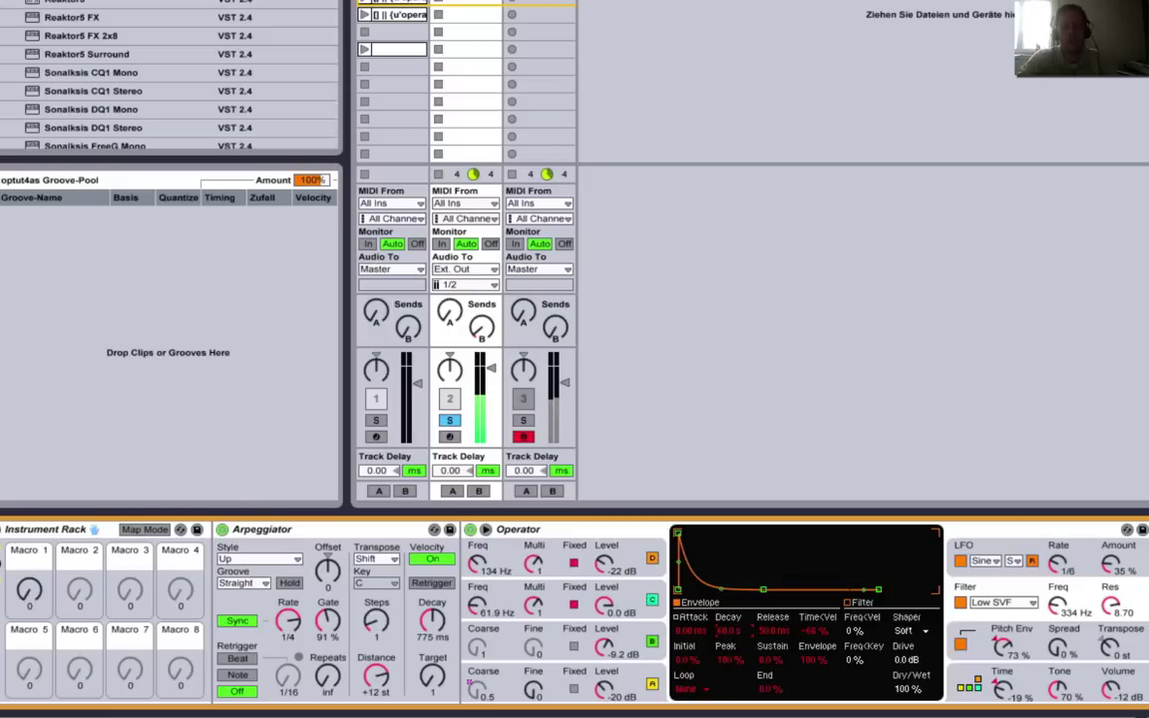
{"action": "left_click_drag", "start_coordinate": [728, 631], "coordinate": [728, 639]}
{"action": "left_click_drag", "start_coordinate": [728, 632], "coordinate": [728, 631]}
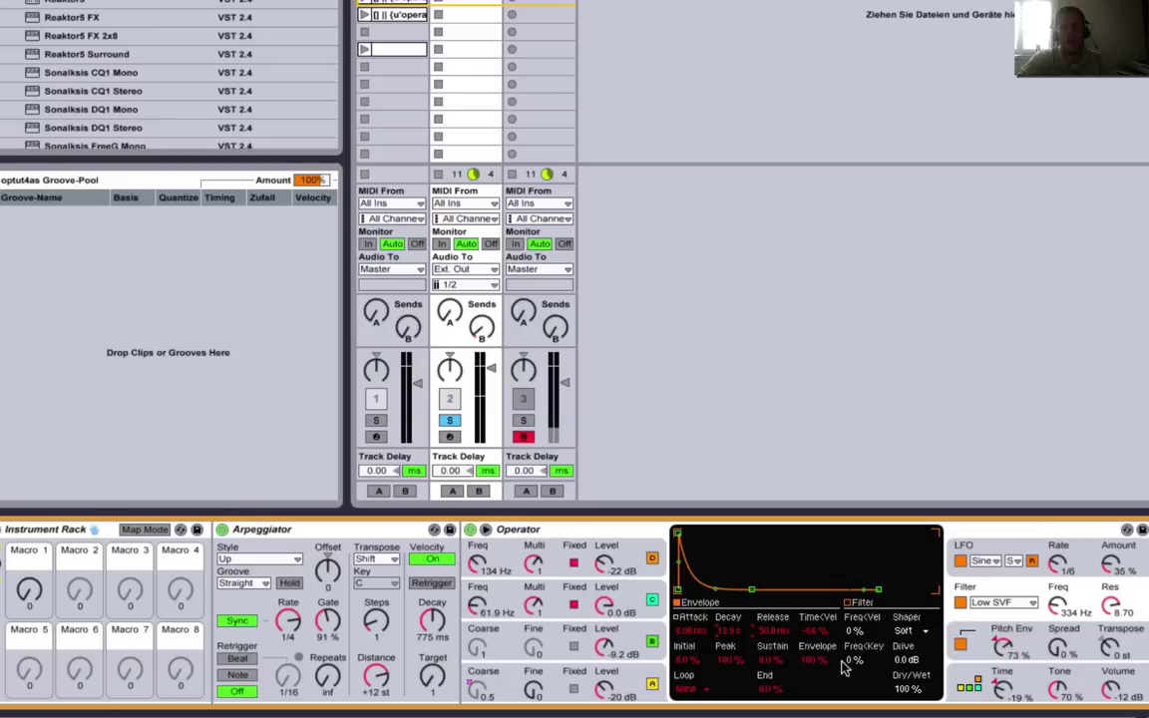
- Map the filter frequency and the filter envelope amount to Macro 1
{"action": "right_click", "coordinate": [1055, 608]}
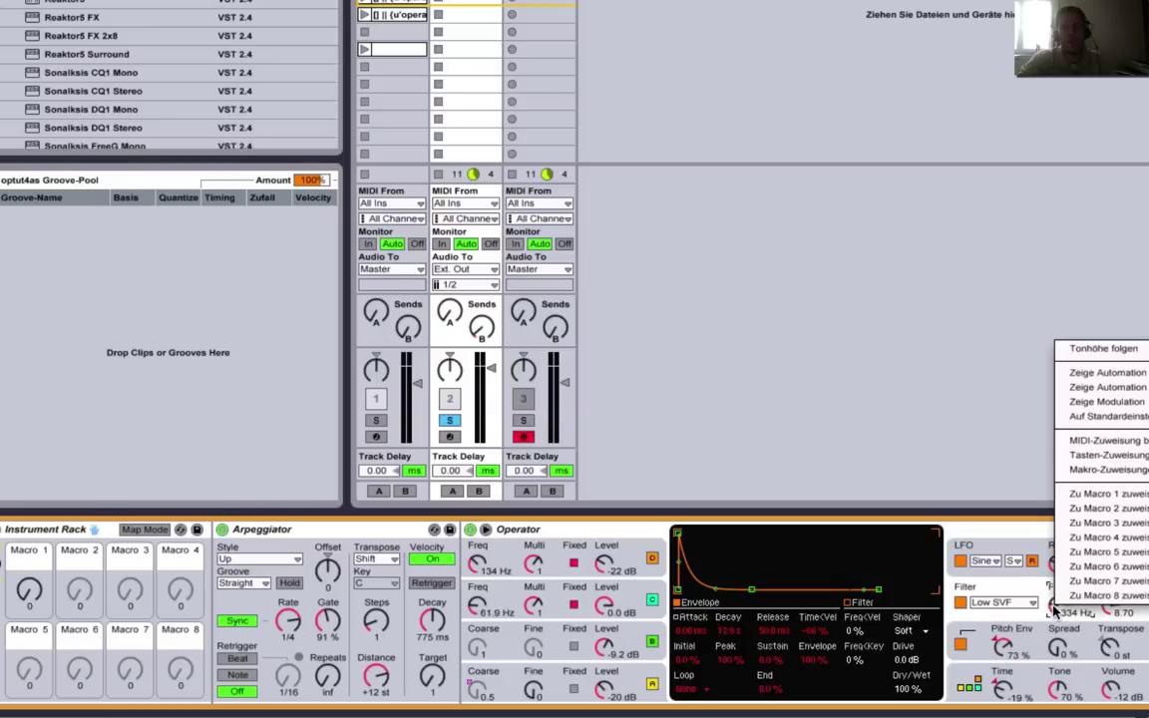
{"action": "left_click", "coordinate": [1072, 507]}
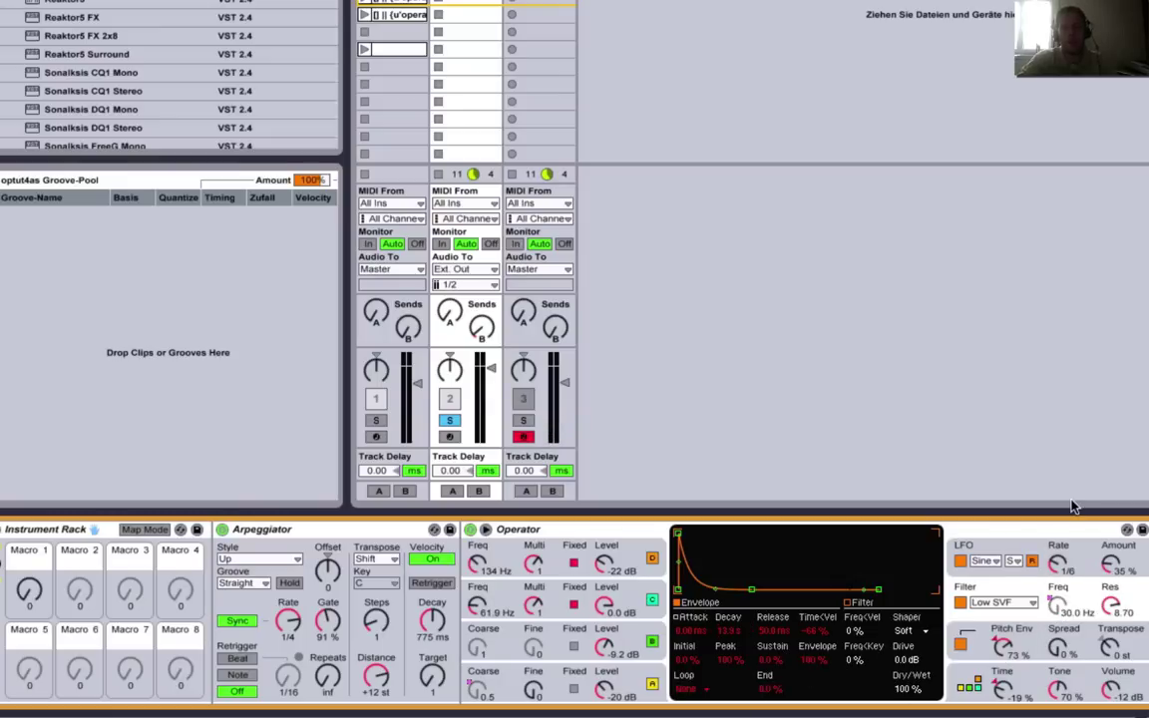
{"action": "right_click", "coordinate": [810, 663]}
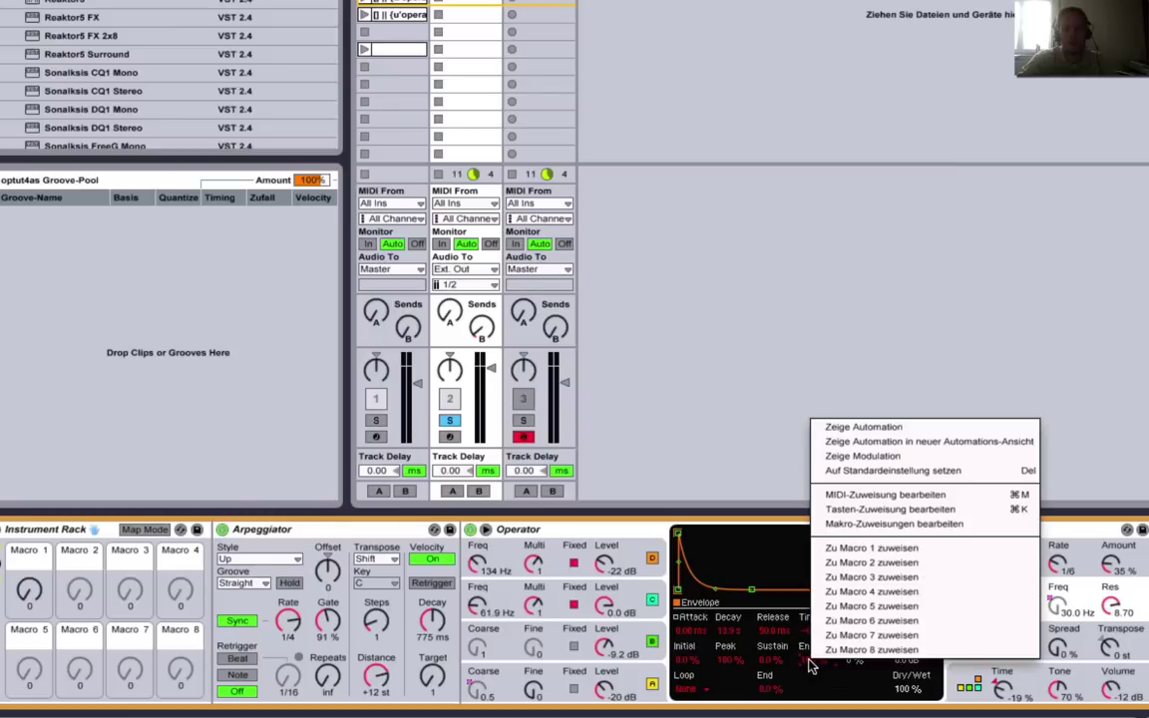
{"action": "left_click", "coordinate": [878, 547]}
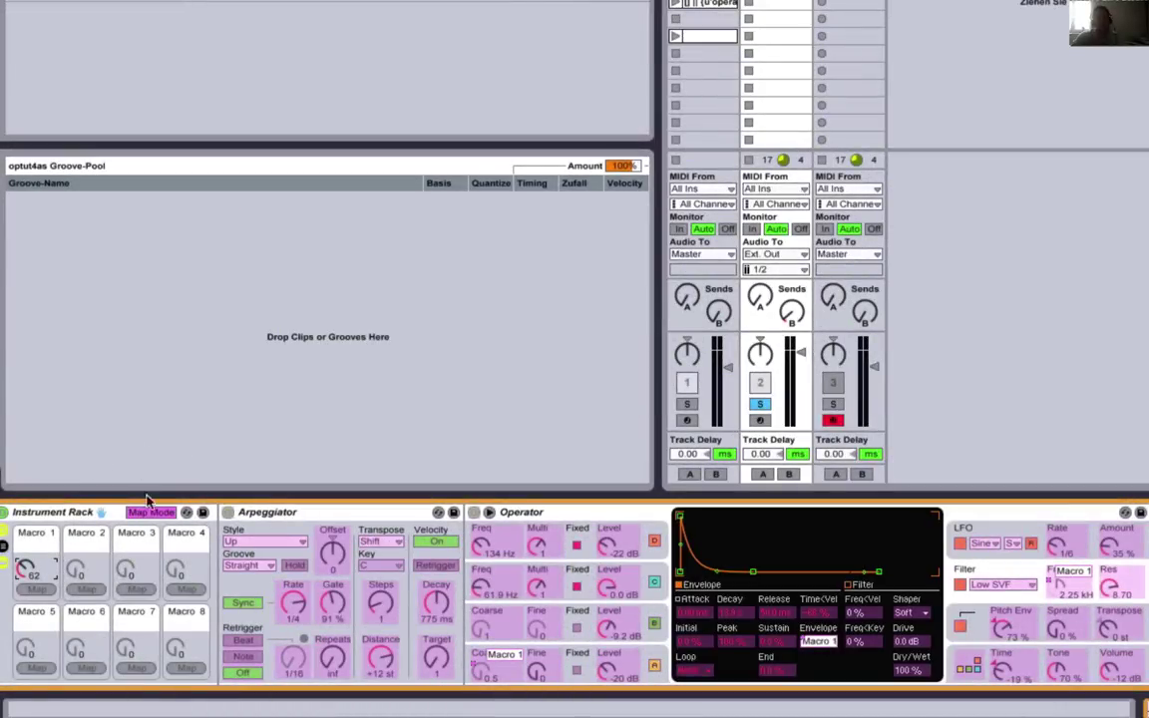
- Exit macro mapping and remove the filter envelope amount's assignment to Macro 1
{"action": "left_click", "coordinate": [150, 511]}
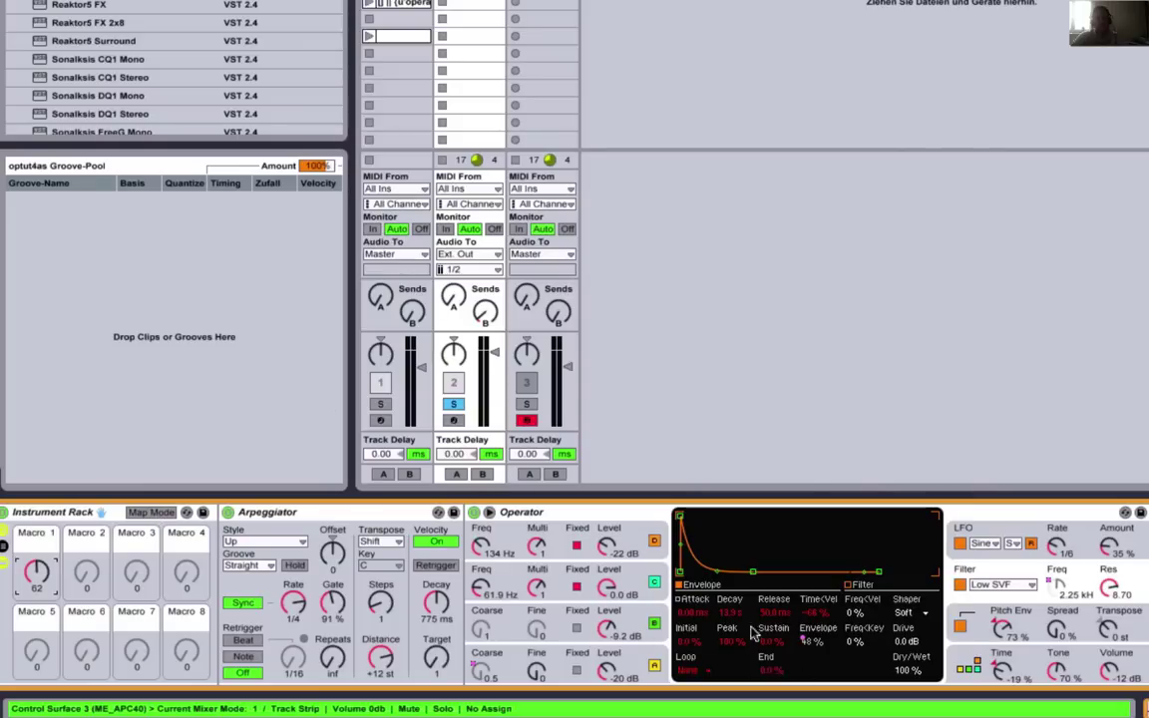
{"action": "right_click", "coordinate": [810, 641]}
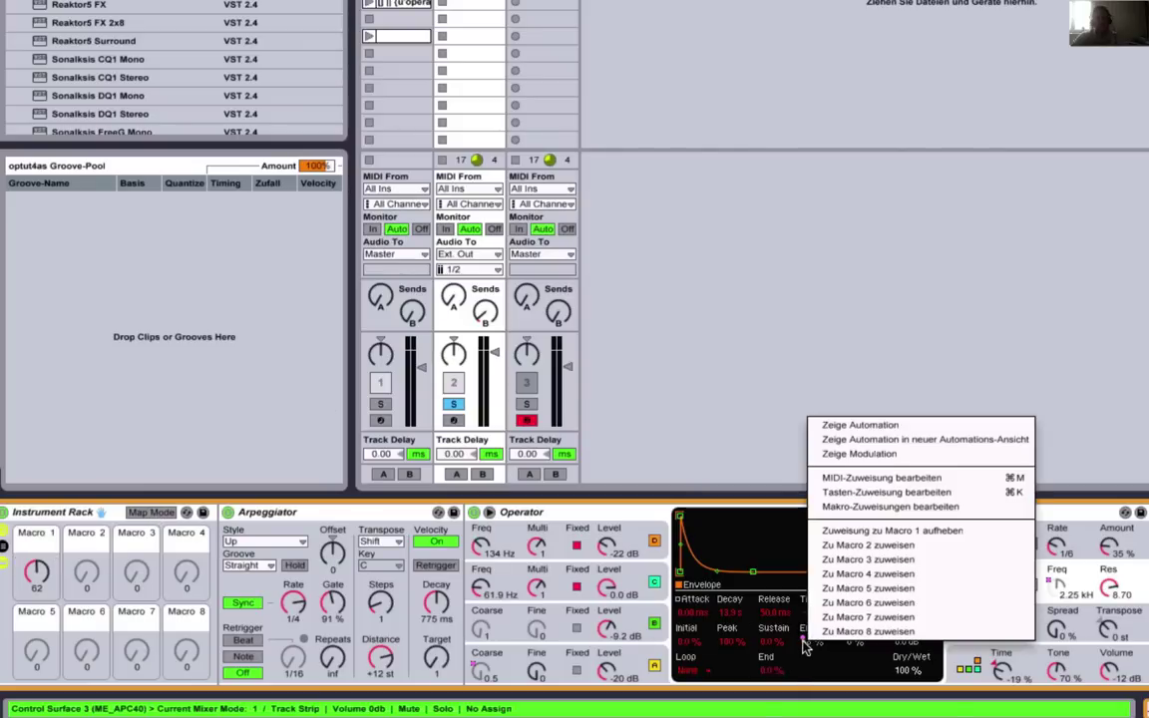
{"action": "left_click", "coordinate": [875, 534]}
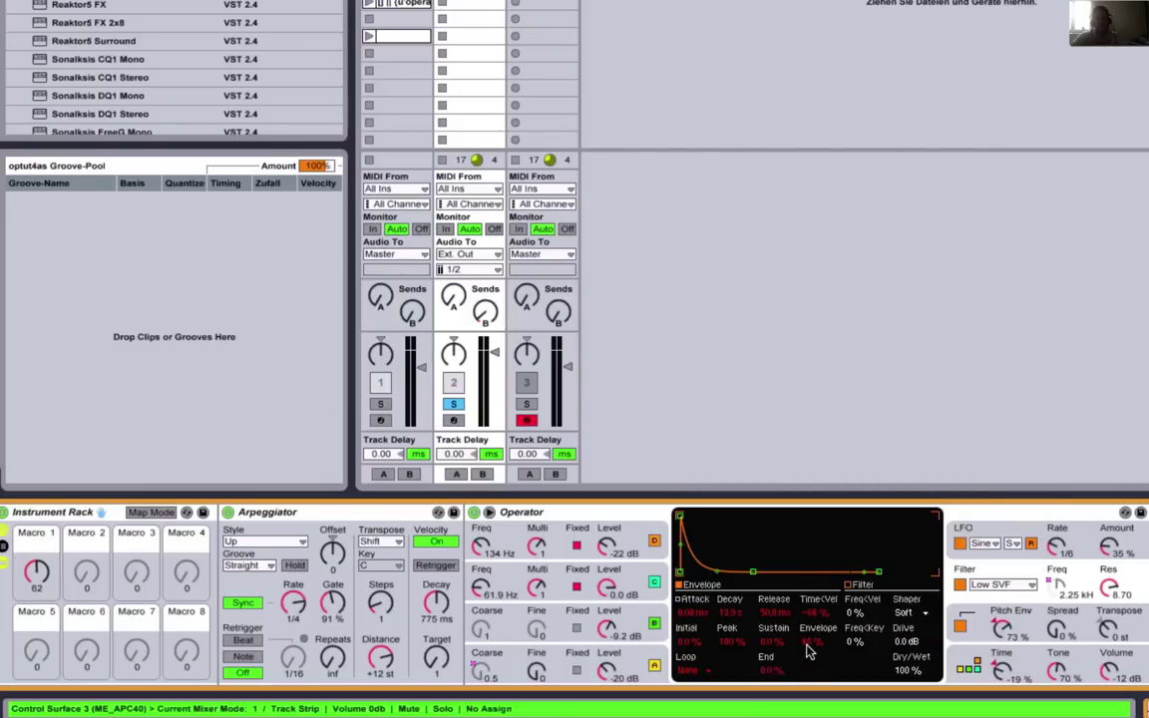
- Set the filter envelope amount to 100 % and map the filter envelope decay time to Macro 1
{"action": "left_click_drag", "start_coordinate": [808, 647], "coordinate": [808, 635]}
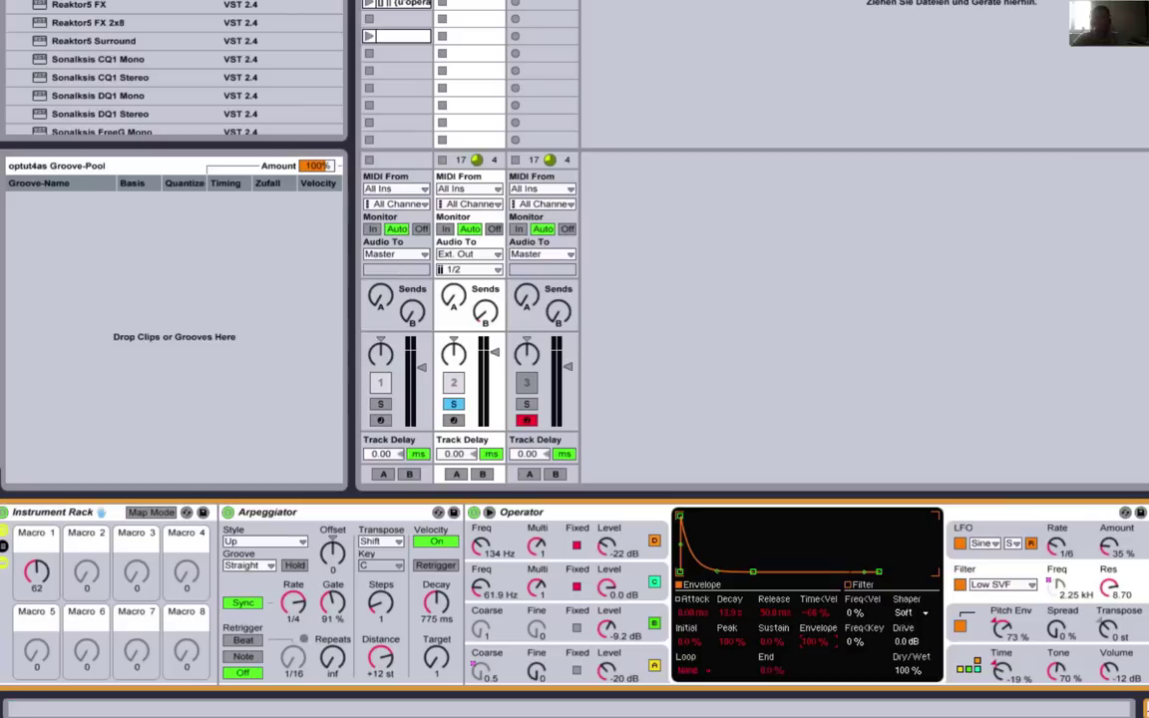
{"action": "right_click", "coordinate": [729, 615]}
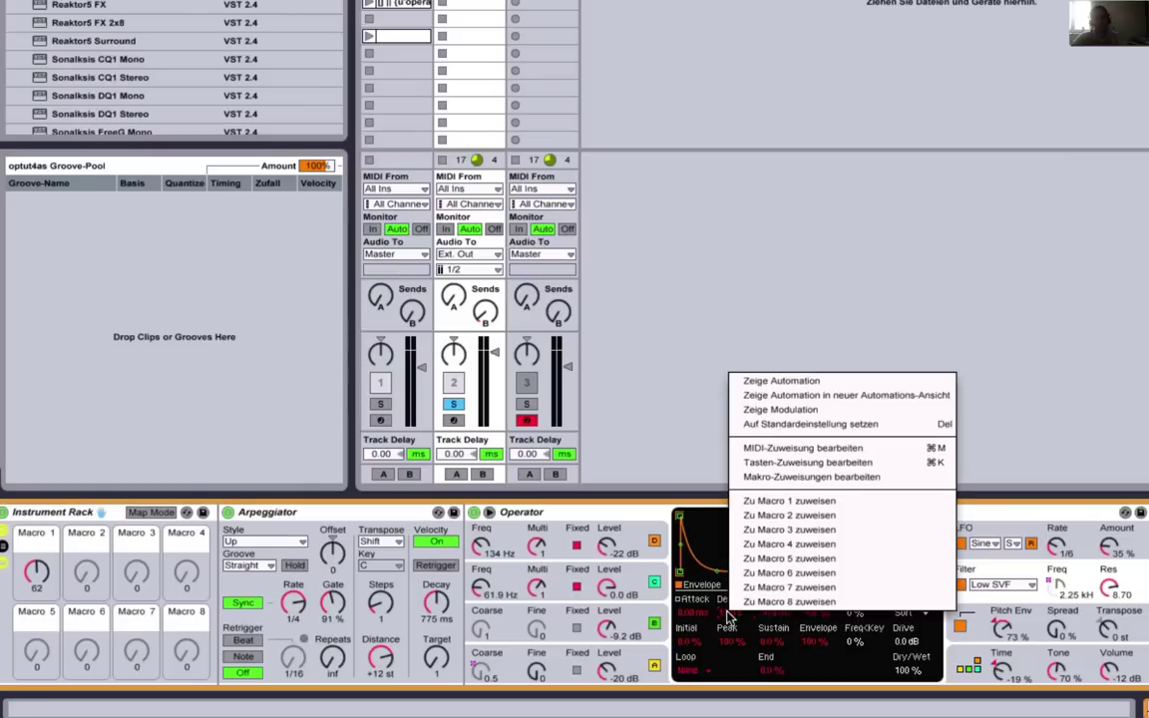
{"action": "left_click", "coordinate": [786, 509]}
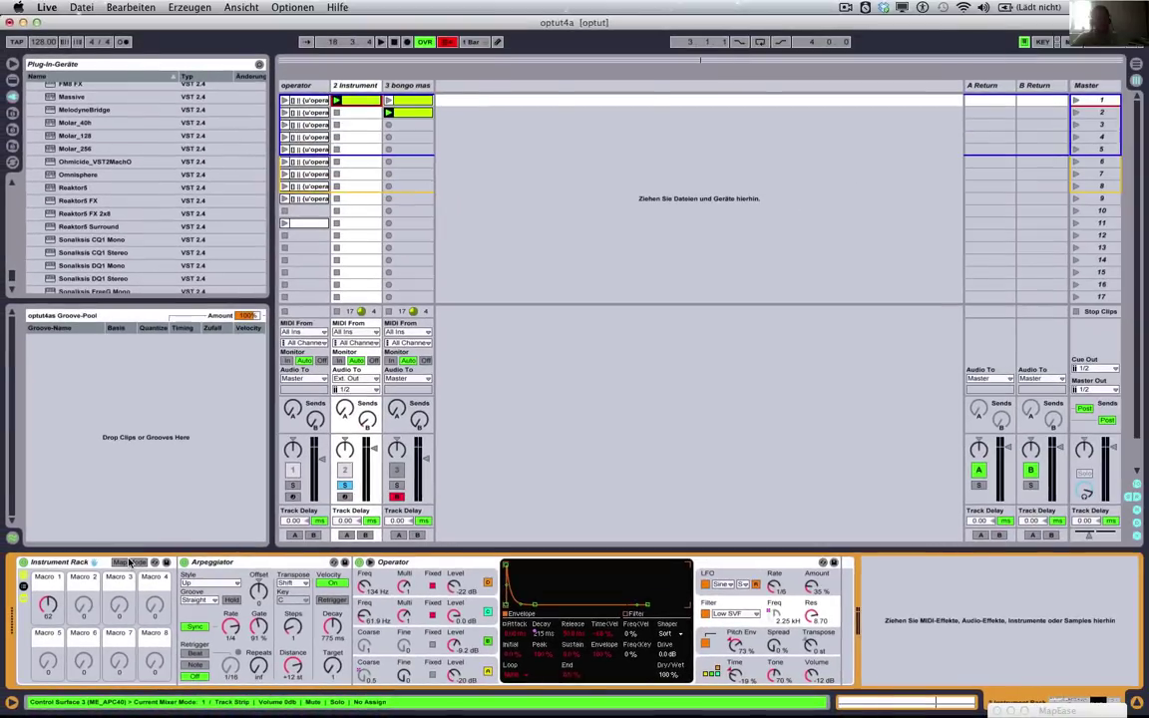
- Set the Macro 1 range of the filter frequency to a minimum of 317 Hz and a maximum of 18.5 kHz
{"action": "left_click", "coordinate": [130, 563]}
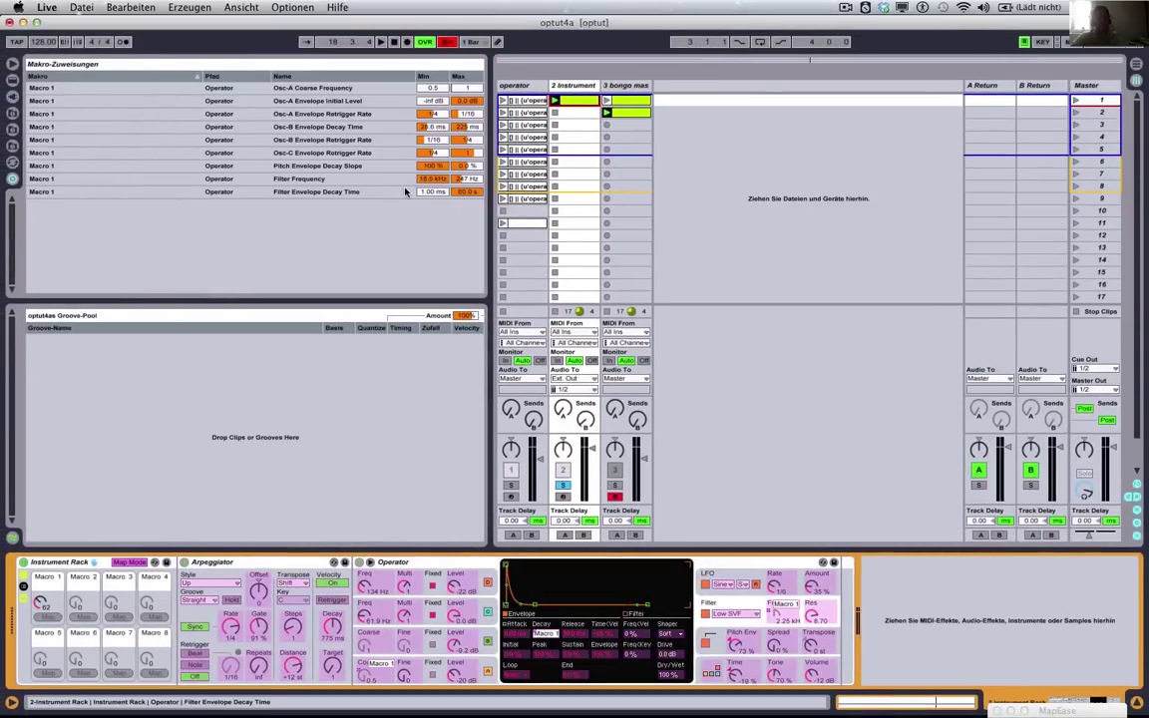
{"action": "left_click", "coordinate": [435, 178]}
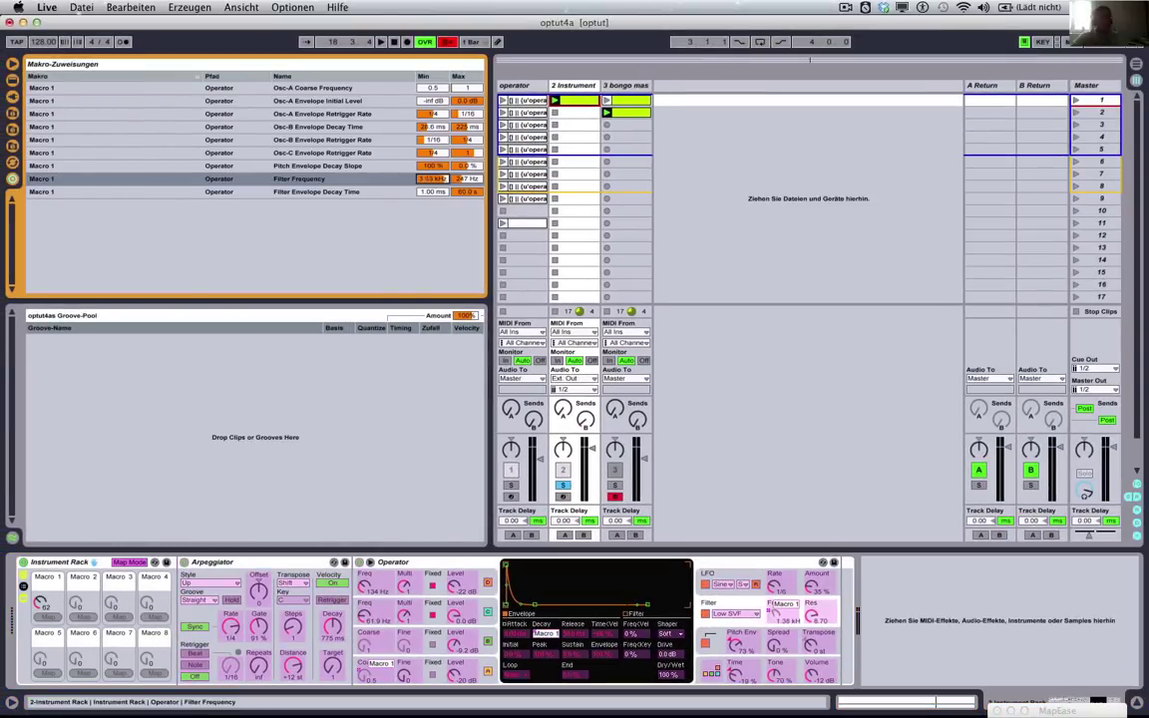
{"action": "left_click_drag", "start_coordinate": [431, 178], "coordinate": [432, 189]}
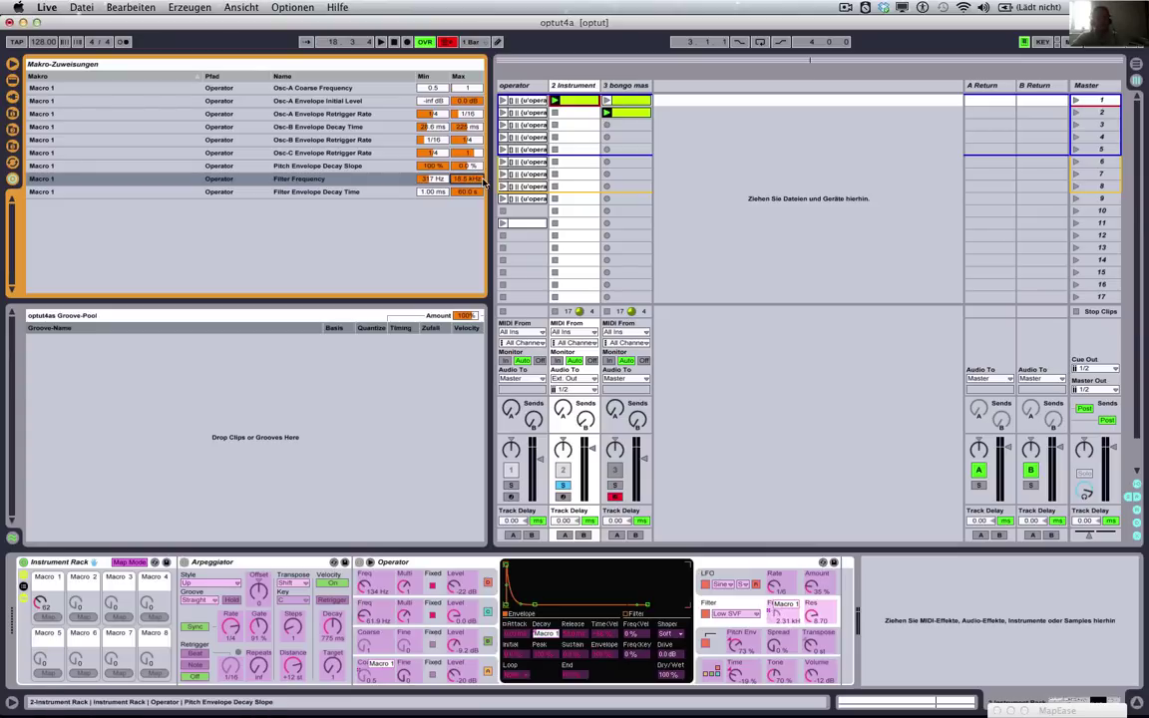
- Set the filter envelope decay time range to minimum 60.0 s and maximum 3.83 s, listening during playback with Macro 1 at 127
{"action": "left_click", "coordinate": [429, 191]}
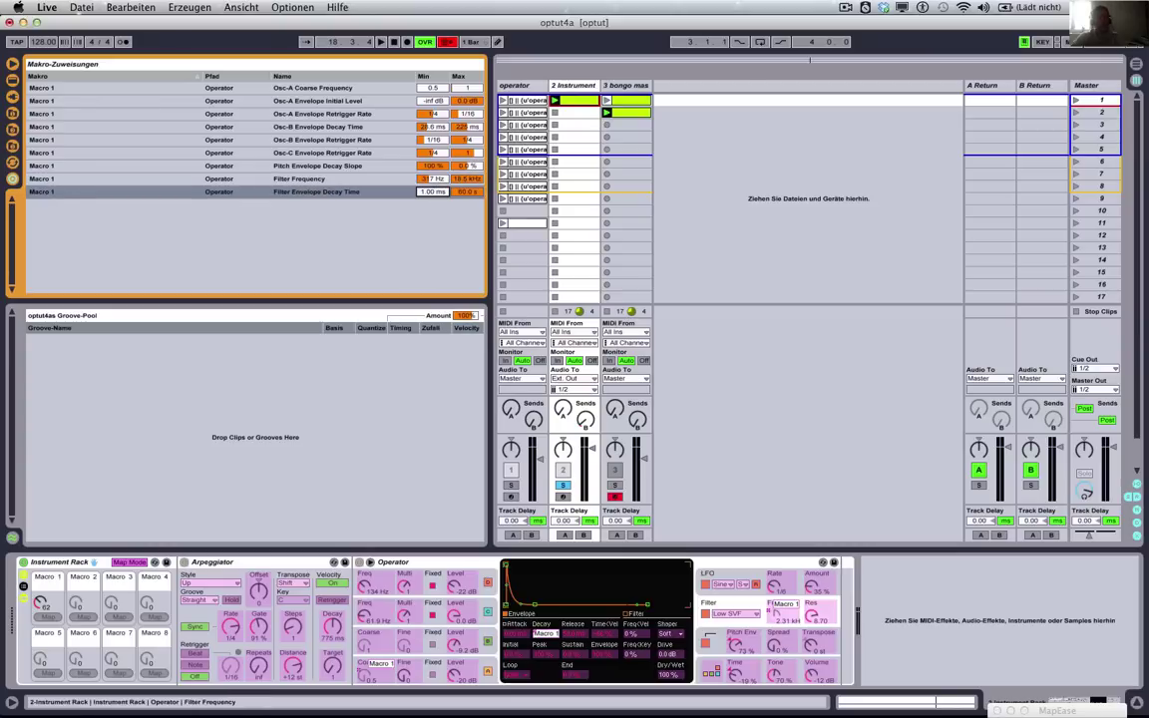
{"action": "left_click_drag", "start_coordinate": [429, 192], "coordinate": [429, 150]}
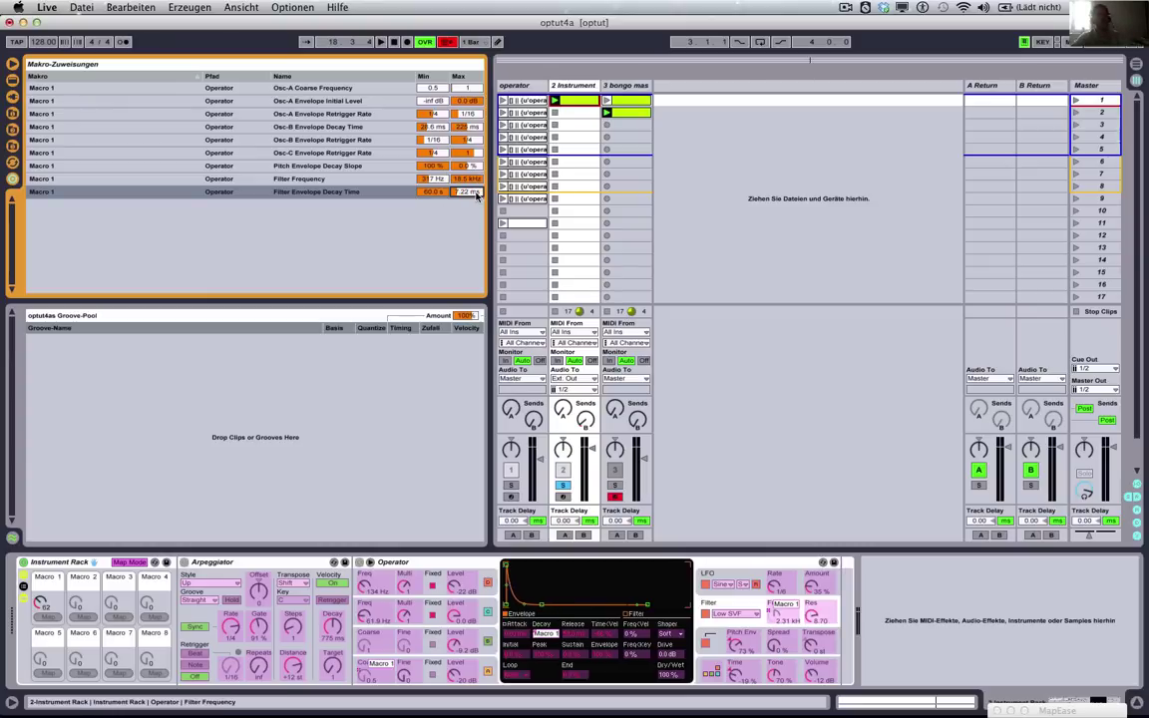
{"action": "left_click", "coordinate": [40, 598]}
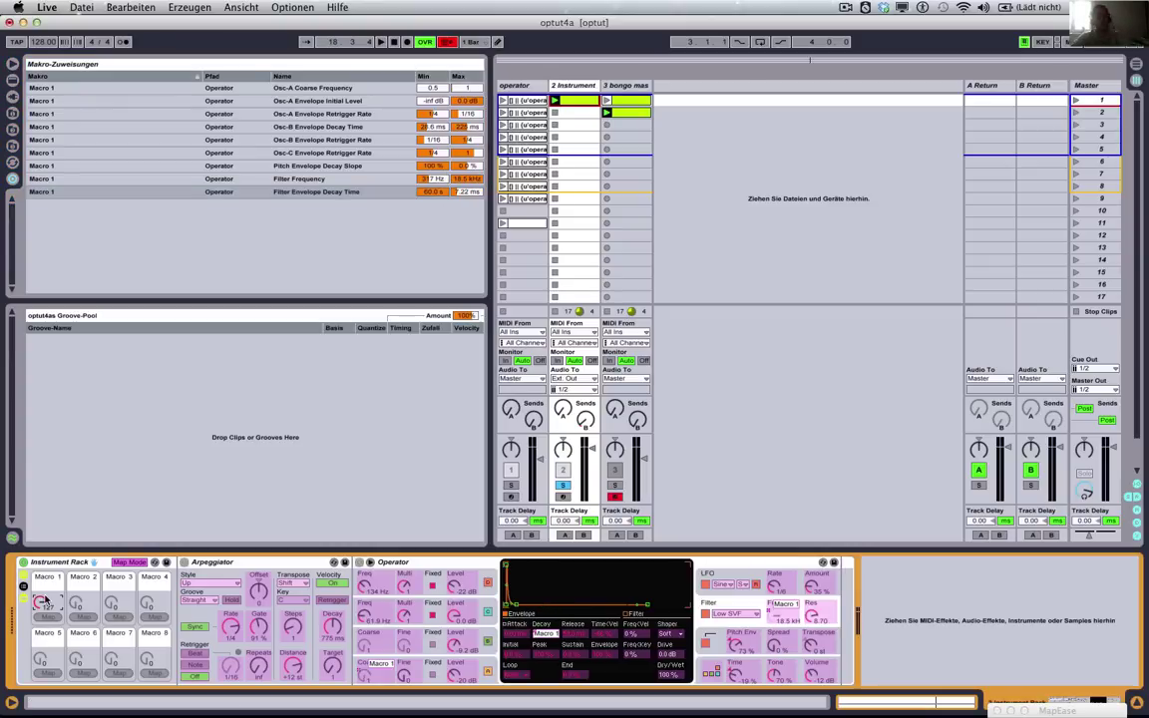
{"action": "key", "text": "space"}
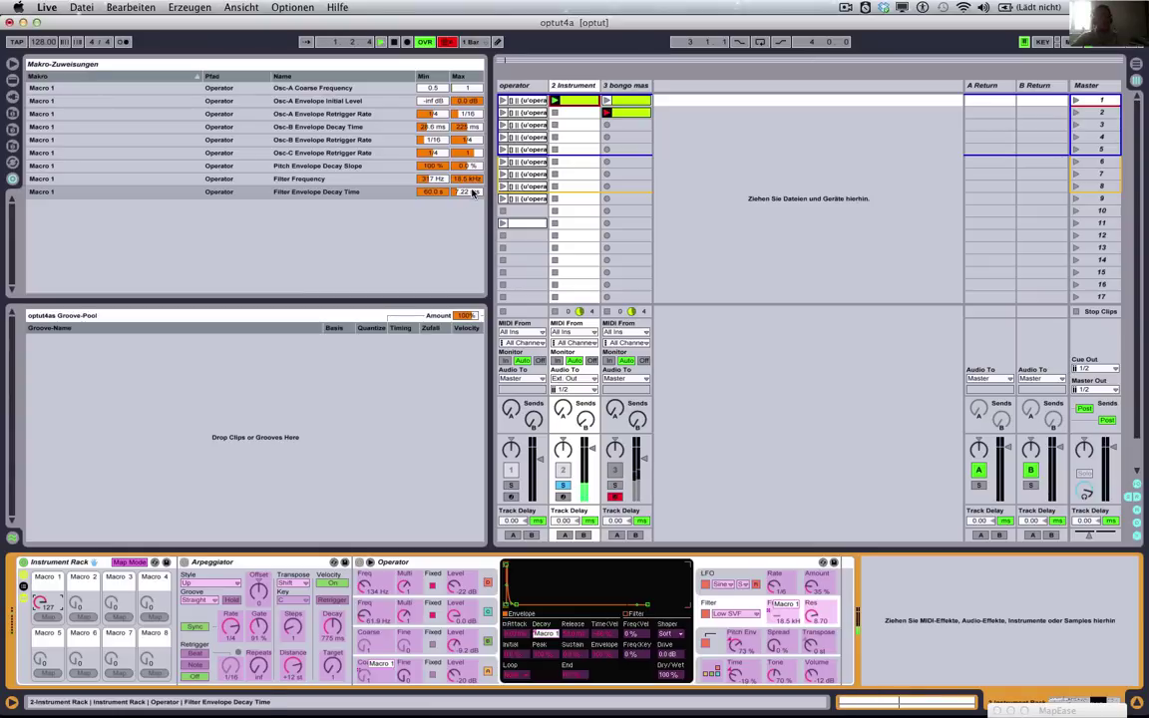
{"action": "left_click_drag", "start_coordinate": [467, 192], "coordinate": [467, 105]}
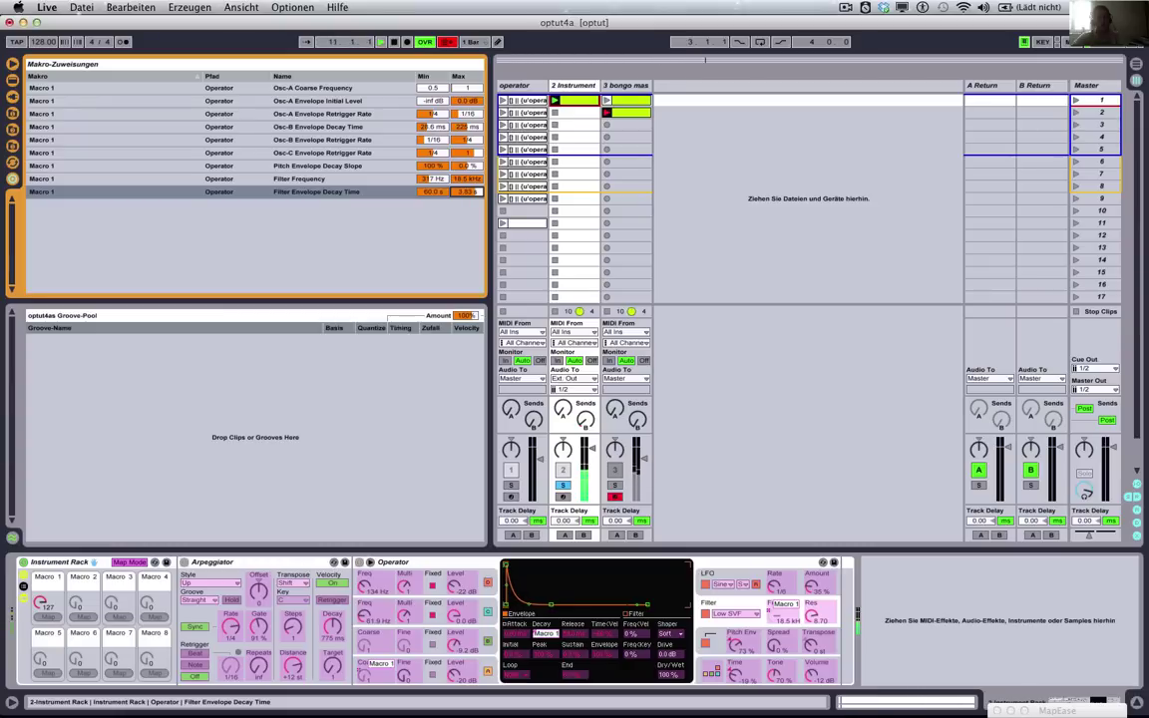
- Turn Macro 1 down to 0 and set the minimum of the filter frequency range to 334 Hz
{"action": "left_click", "coordinate": [42, 605]}
{"action": "left_click_drag", "start_coordinate": [41, 605], "coordinate": [42, 632]}
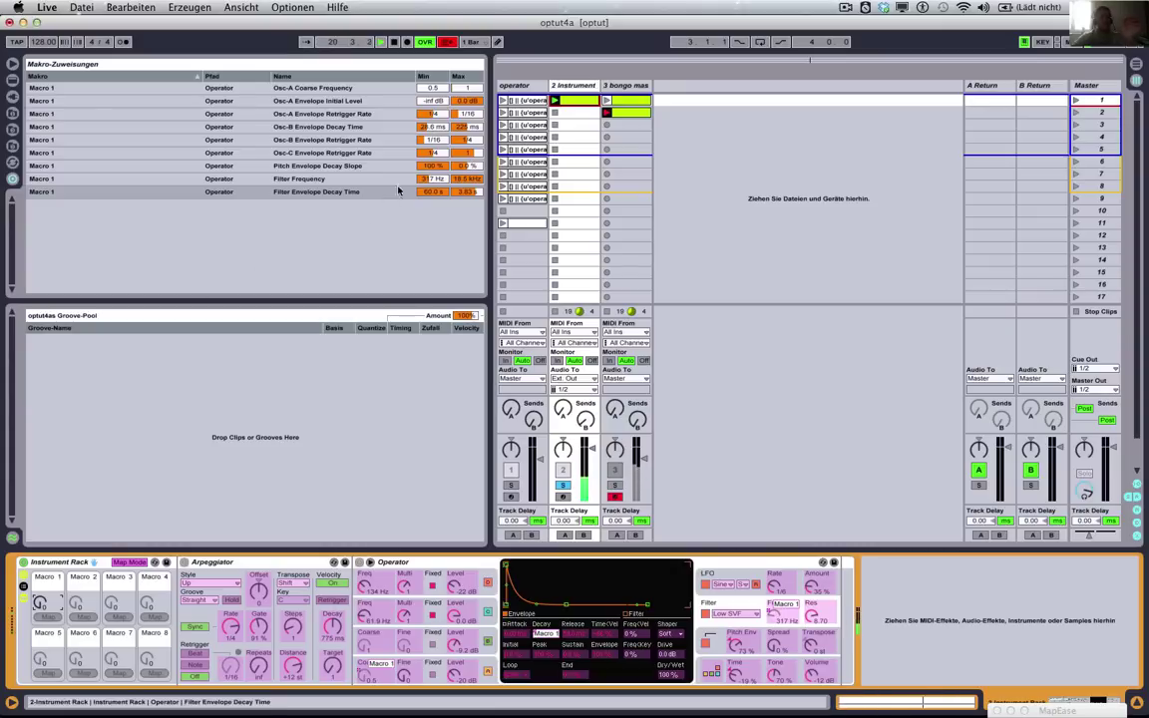
{"action": "left_click", "coordinate": [432, 179]}
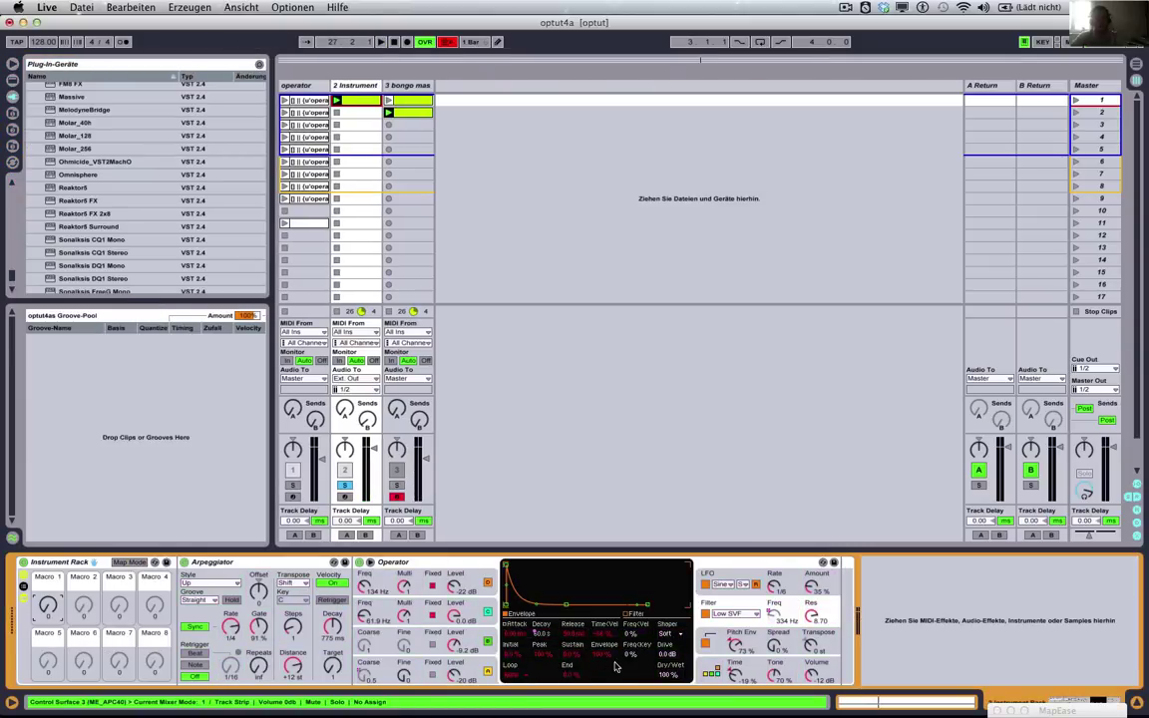
- Review the macro assignments, leave macro mapping and sweep Macro 1 during playback to audition all combined mappings
{"action": "left_click", "coordinate": [127, 563]}
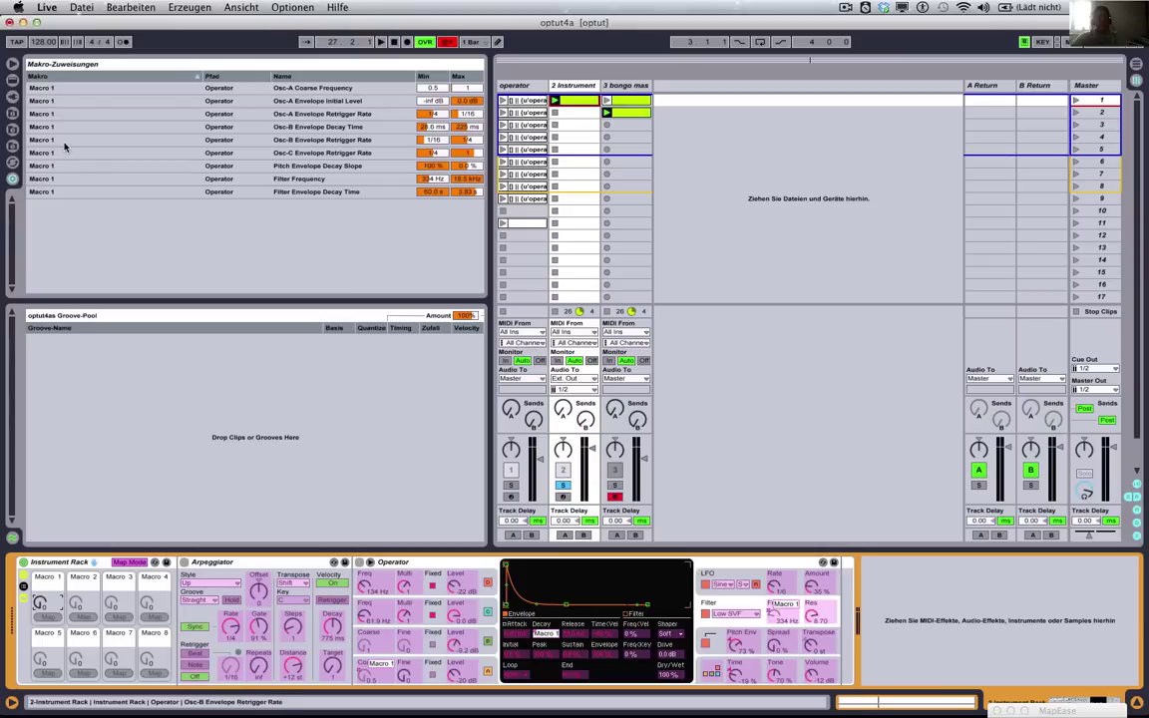
{"action": "left_click", "coordinate": [126, 562]}
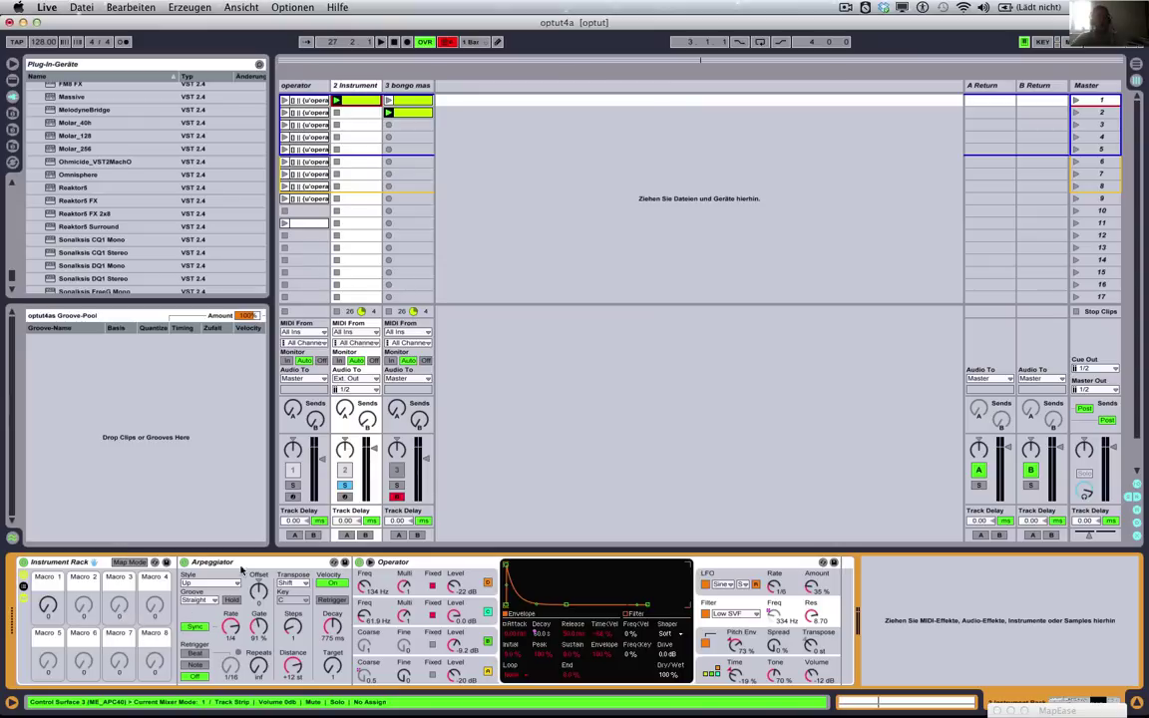
{"action": "key", "text": "space"}
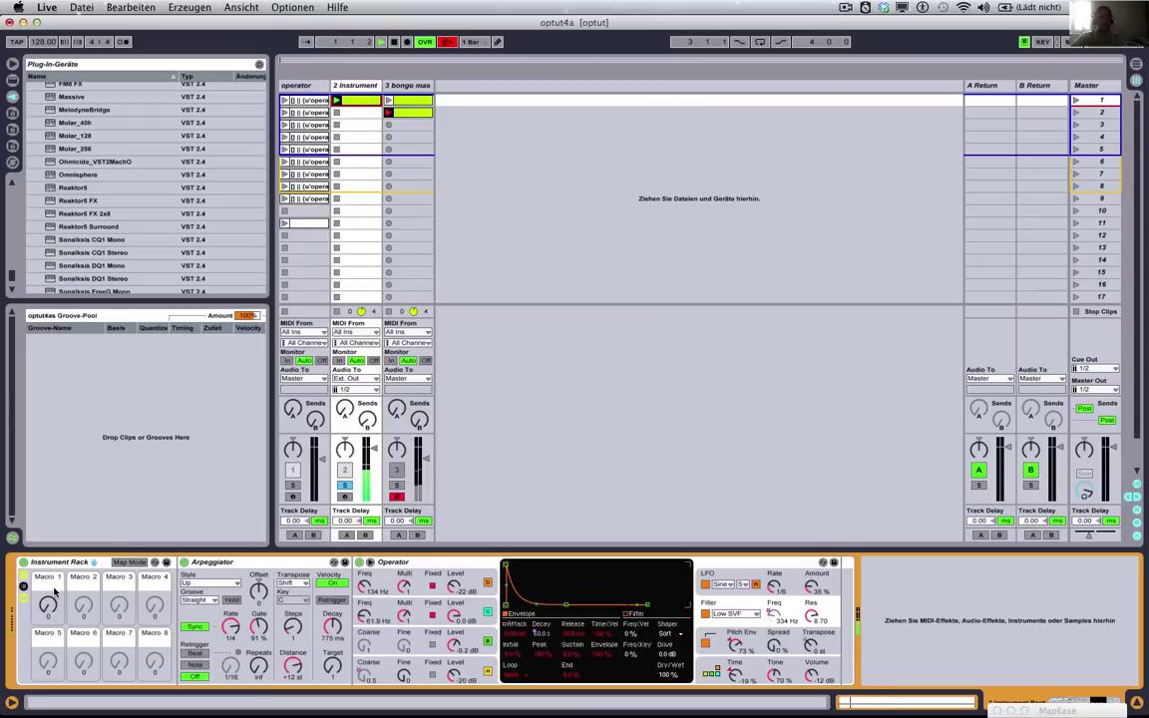
{"action": "left_click_drag", "start_coordinate": [48, 605], "coordinate": [48, 559]}
{"action": "left_click_drag", "start_coordinate": [539, 635], "coordinate": [540, 620]}
{"action": "left_click_drag", "start_coordinate": [48, 605], "coordinate": [48, 612]}
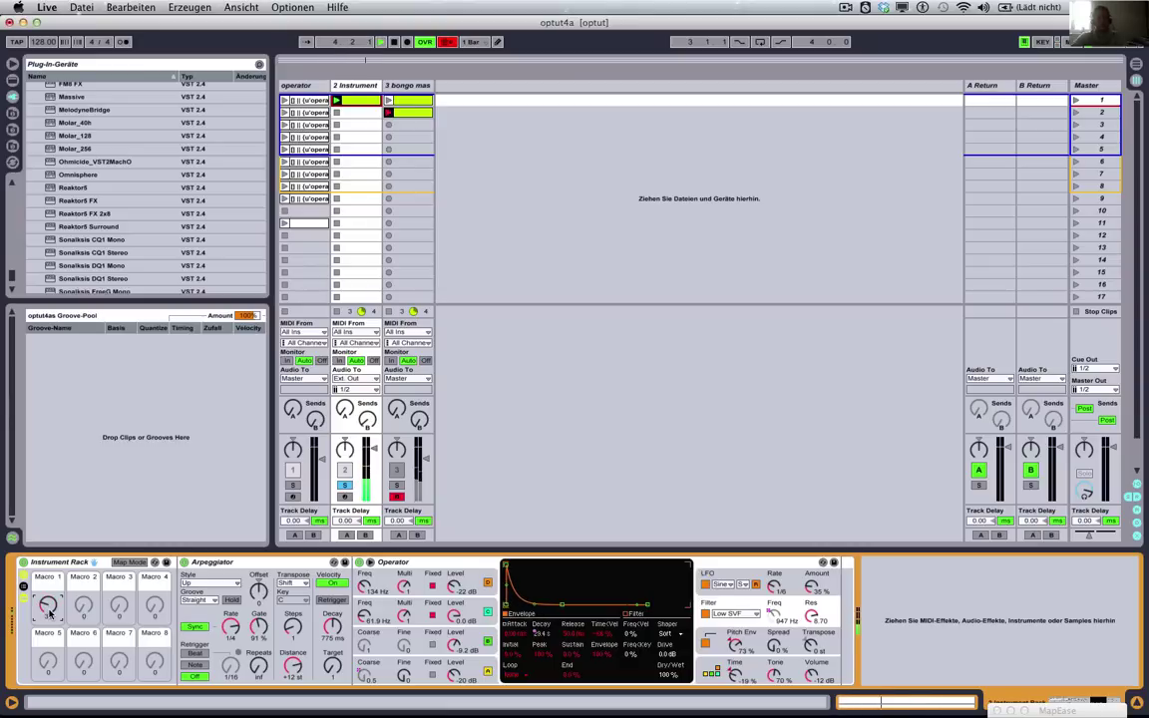